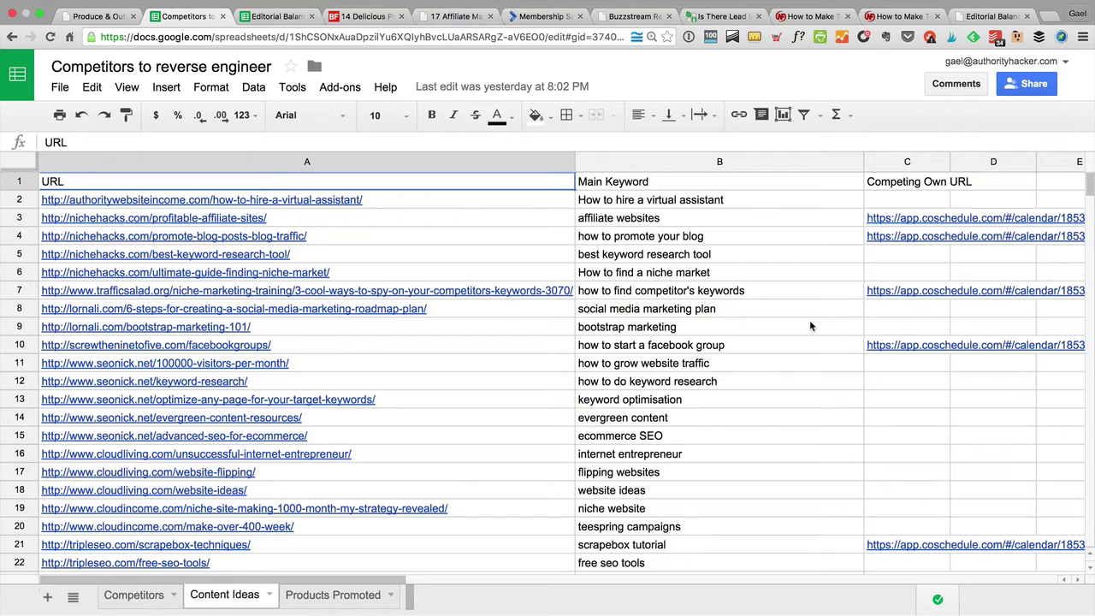
# - Scroll down and back up through the Content Ideas list of competitor URLs
pyautogui.scroll(-14, 811, 325)
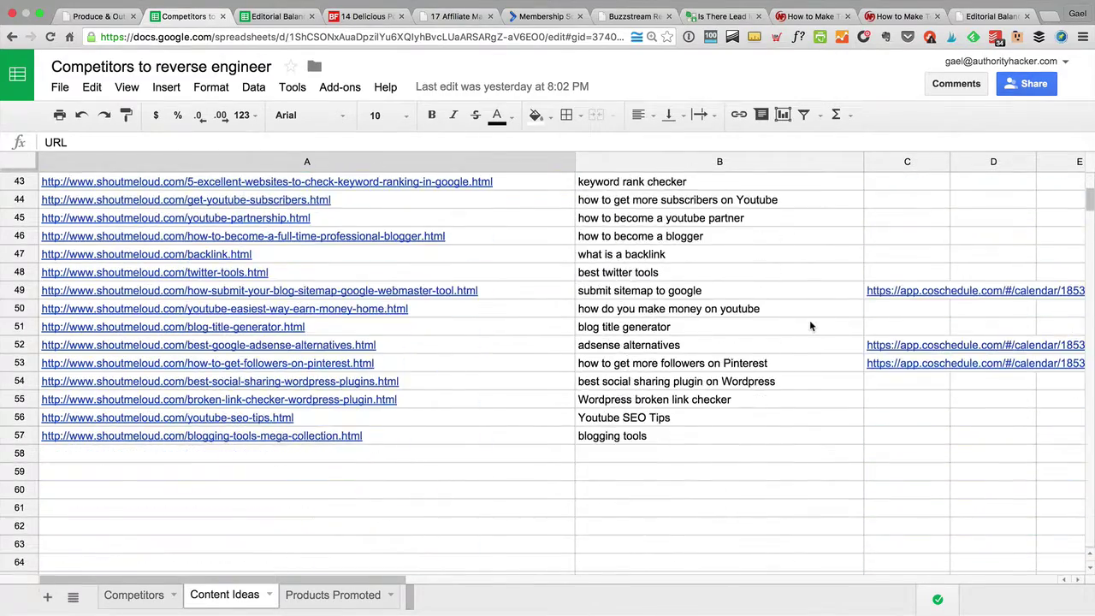
pyautogui.scroll(15, 809, 323)
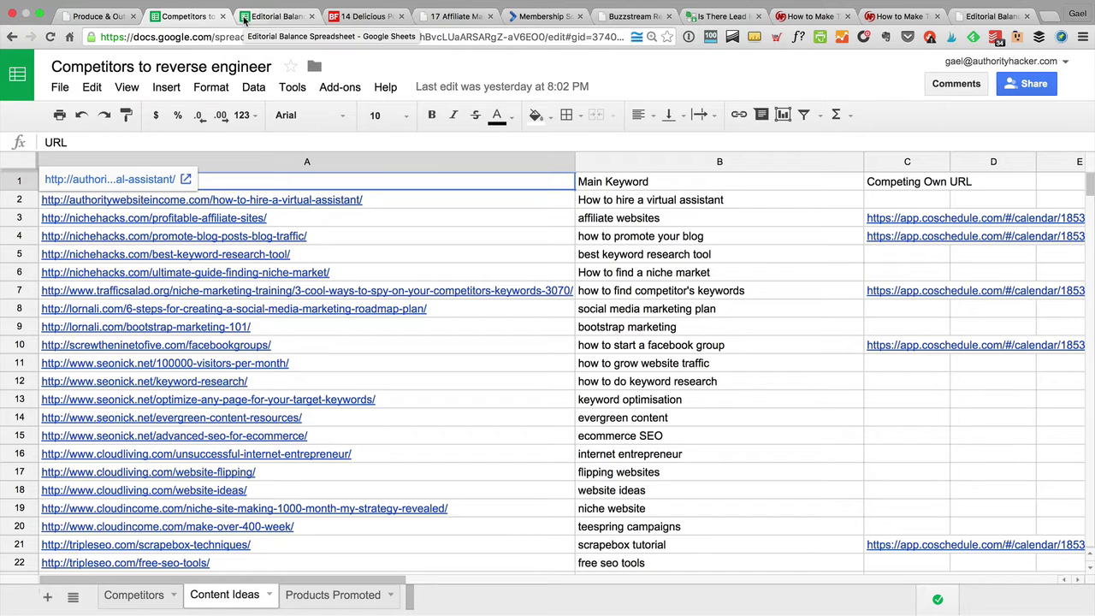
pyautogui.click(244, 17)
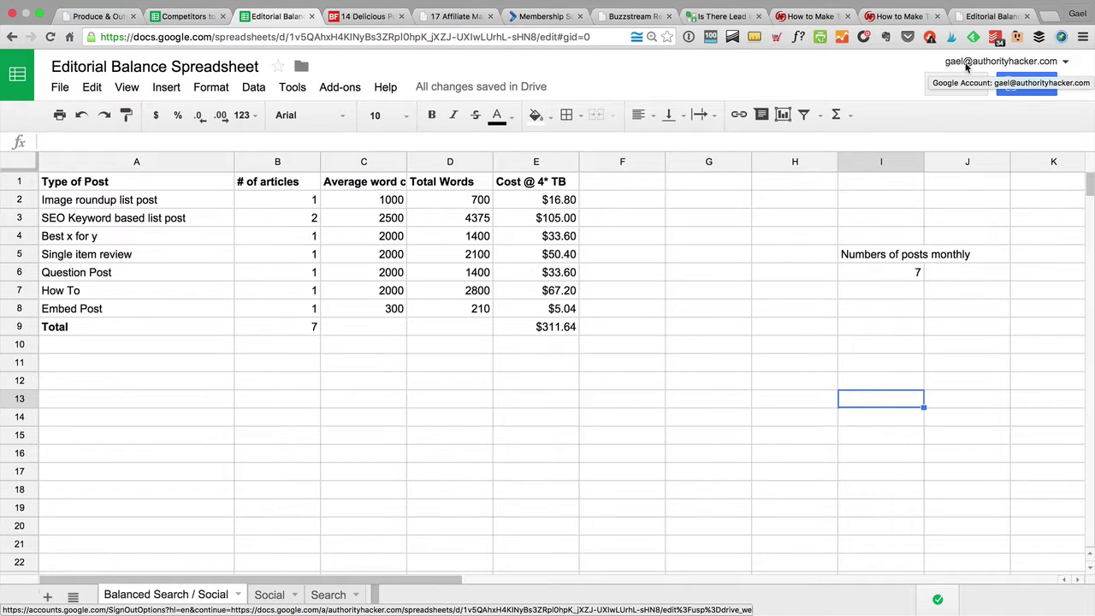
pyautogui.click(56, 88)
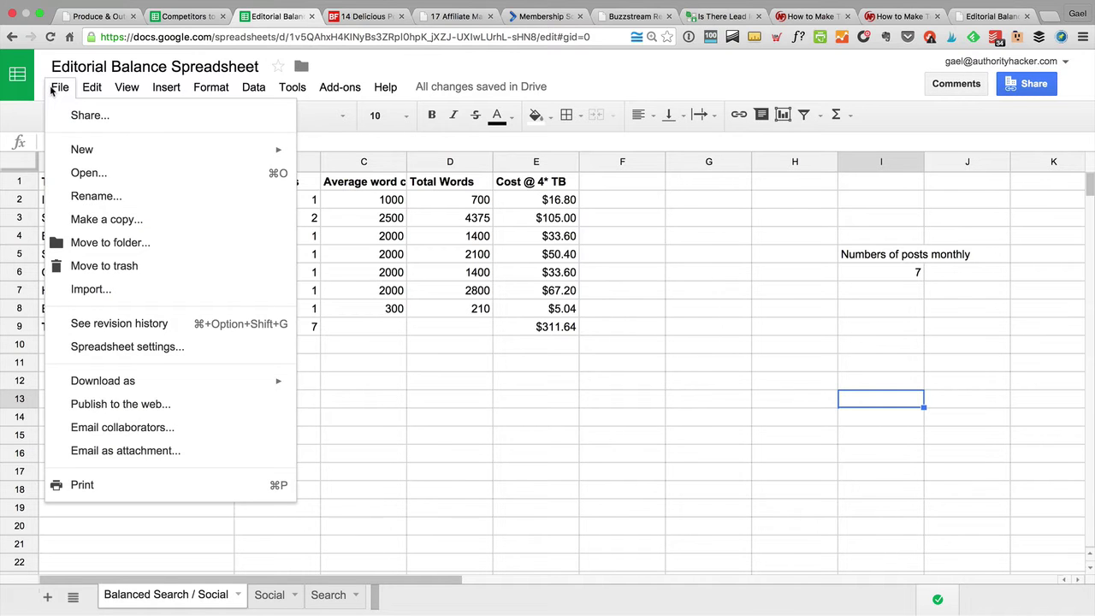
pyautogui.click(137, 220)
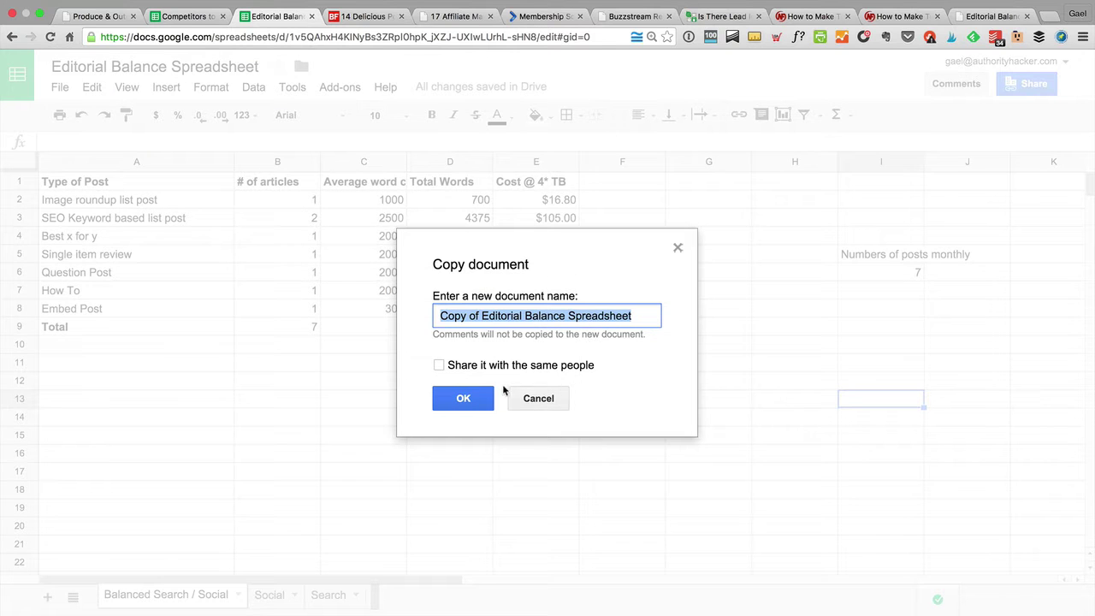
pyautogui.click(676, 246)
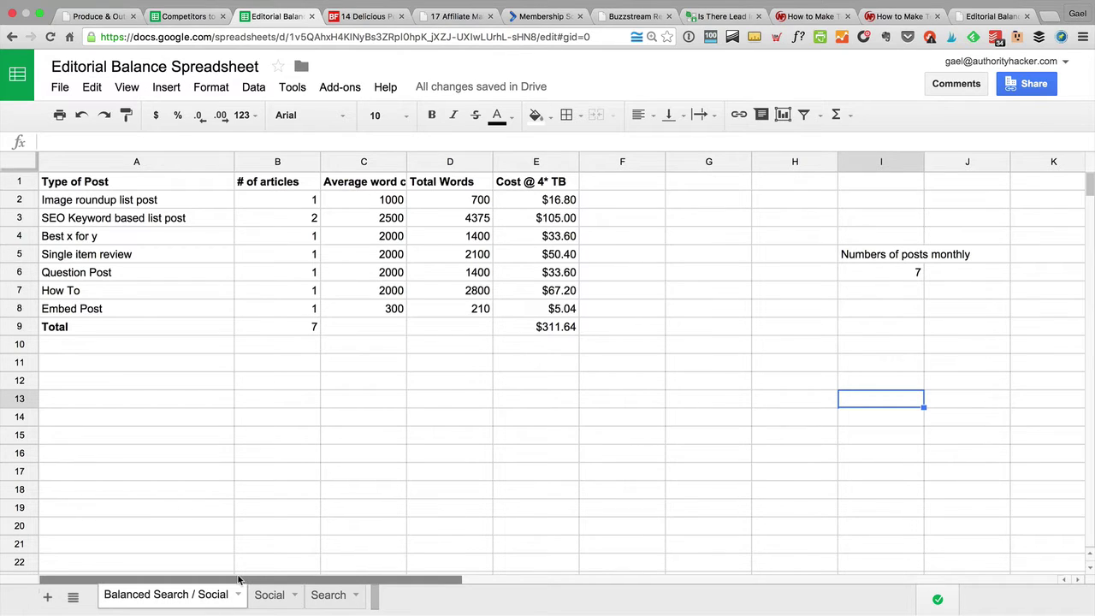
pyautogui.click(274, 596)
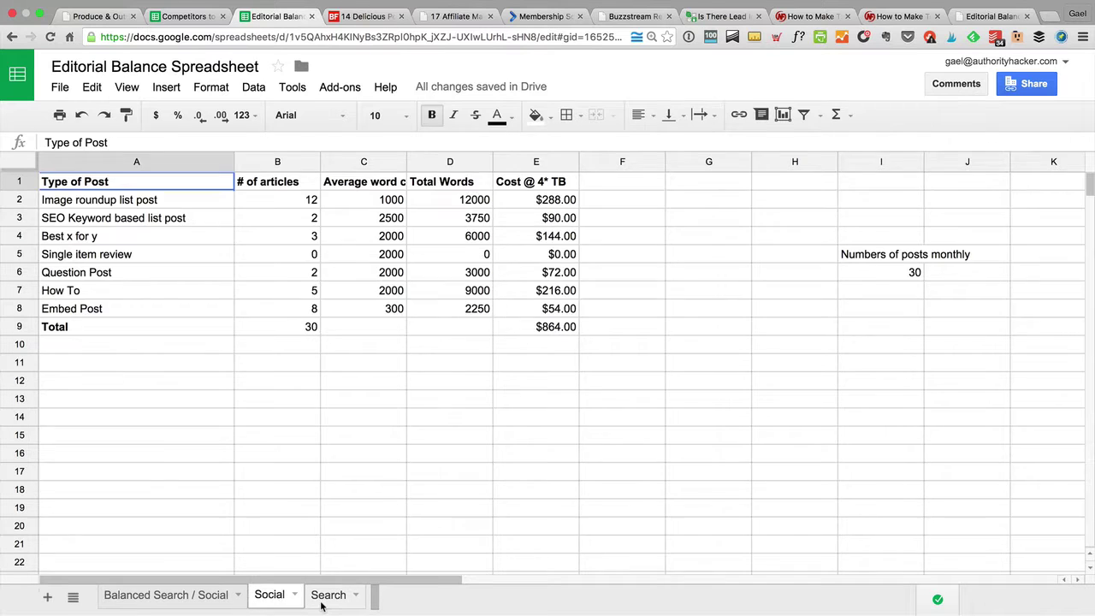
pyautogui.click(325, 597)
pyautogui.click(155, 596)
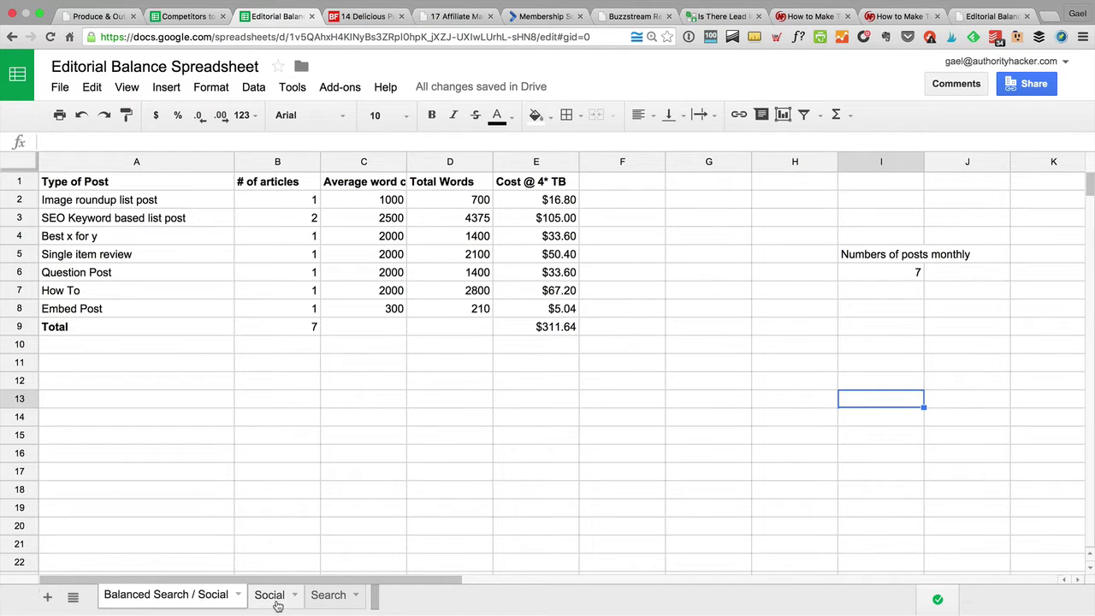
pyautogui.click(257, 594)
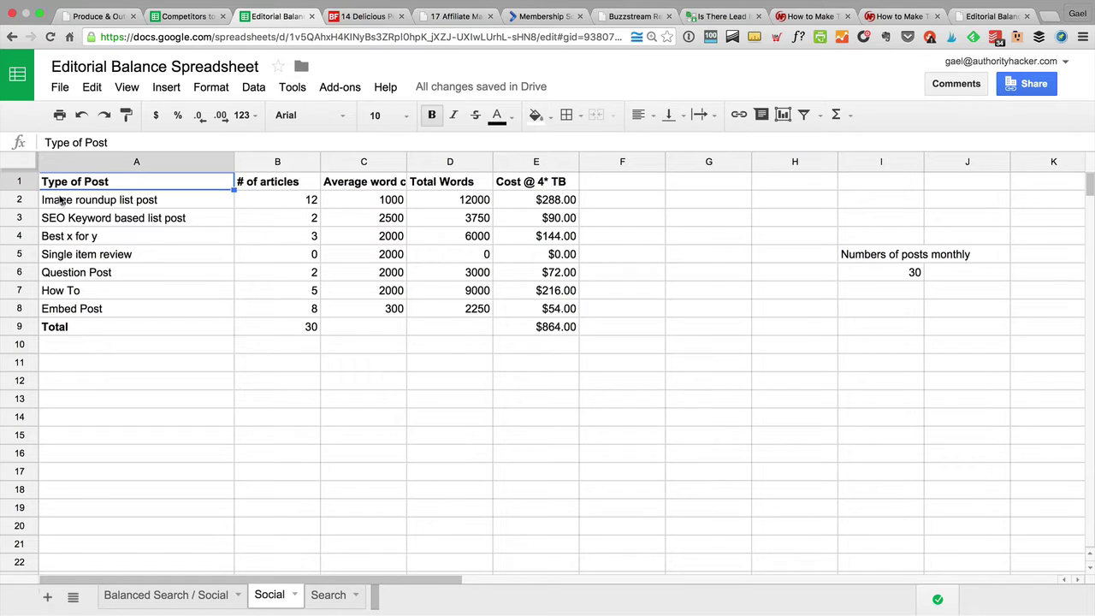
pyautogui.moveTo(64, 180); pyautogui.dragTo(334, 289)
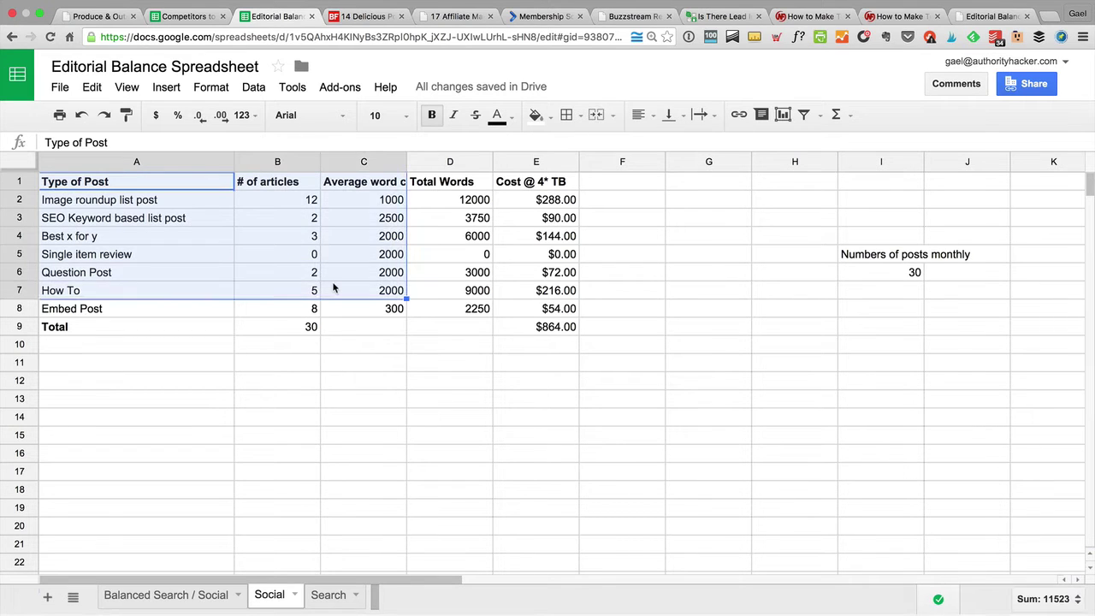
pyautogui.click(334, 289)
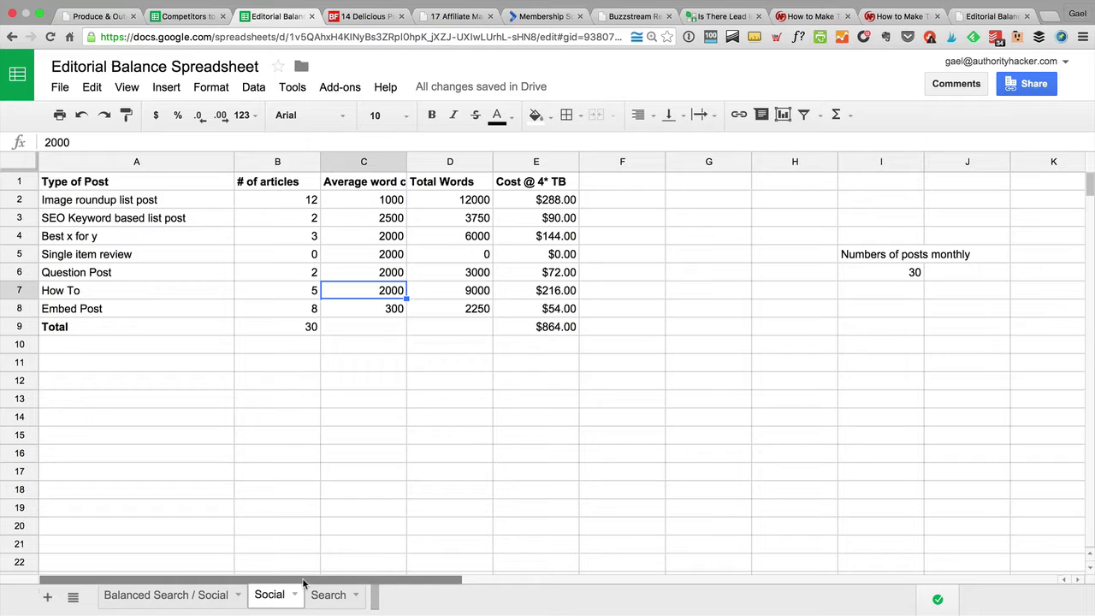
pyautogui.click(316, 596)
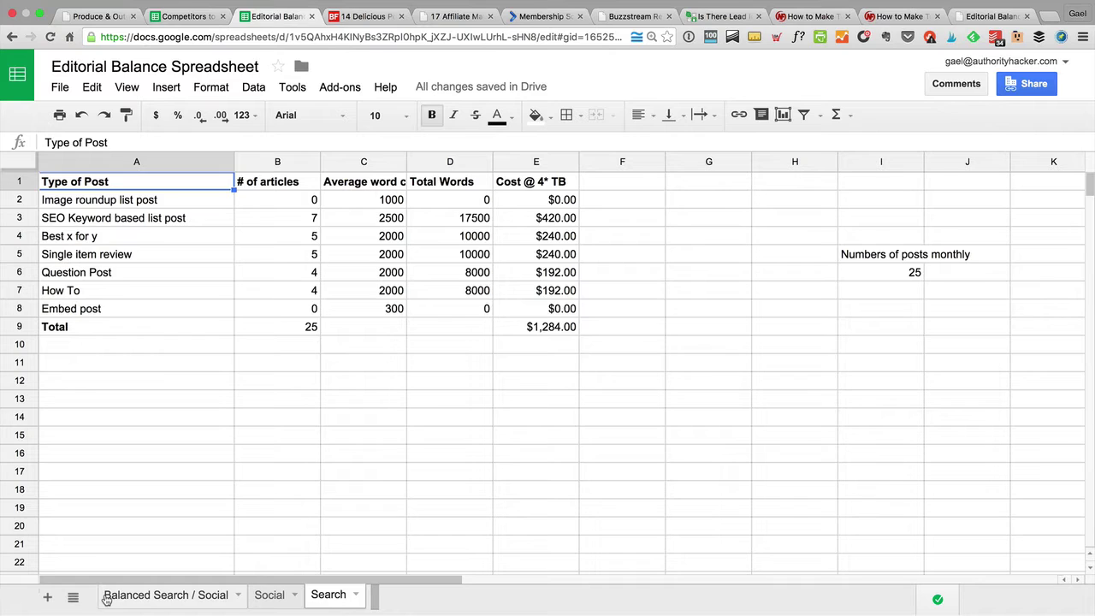
pyautogui.click(107, 598)
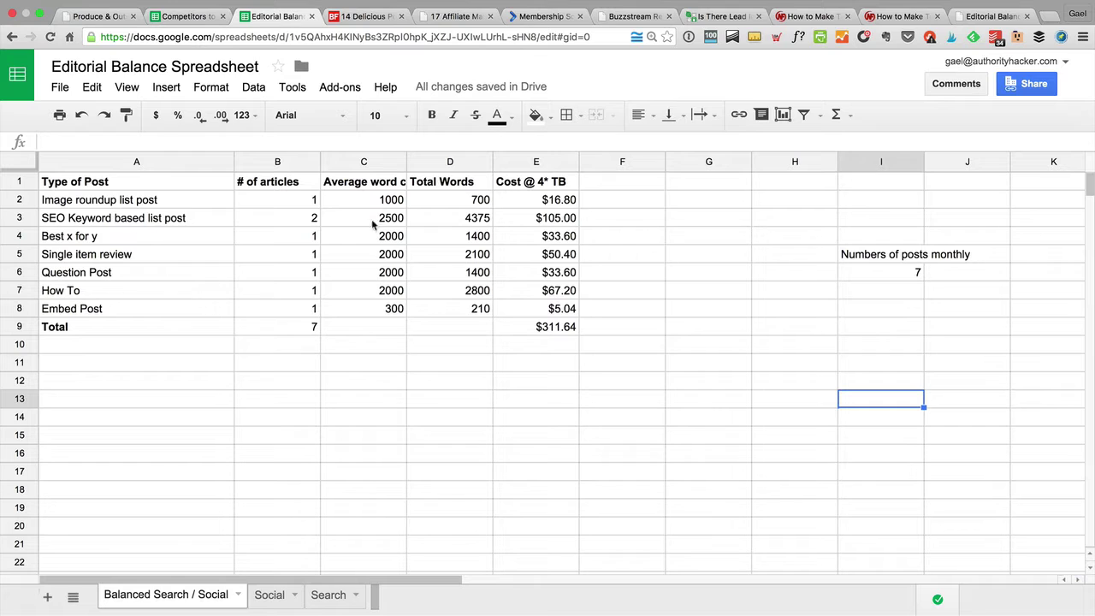
# - Set monthly posts in I6 to 12, recalculating the total cost to $534.24
pyautogui.click(910, 274)
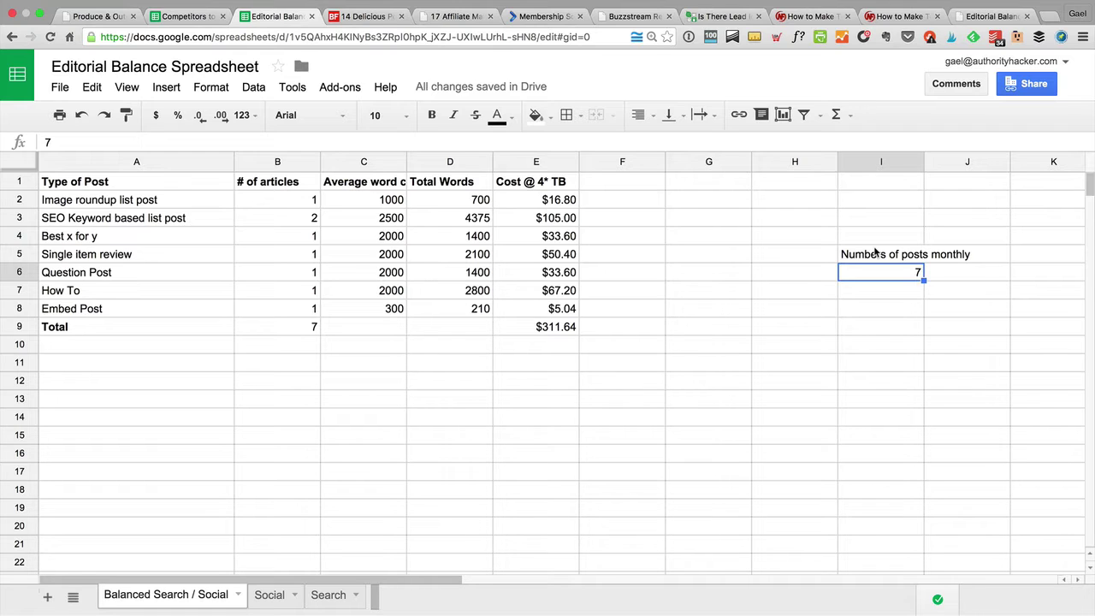
pyautogui.write('12')
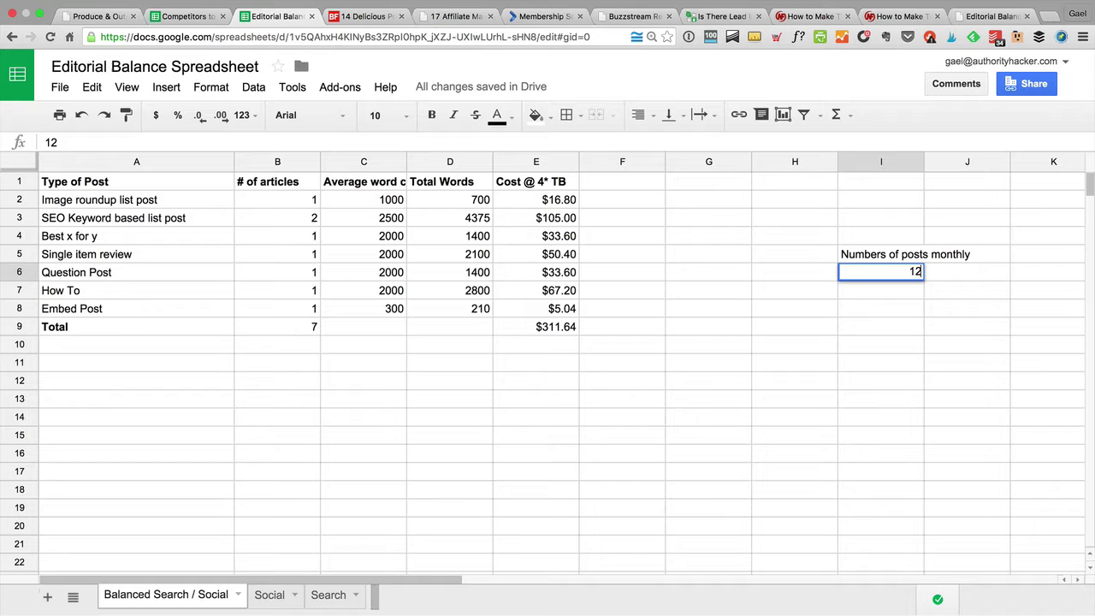
pyautogui.press('Return')
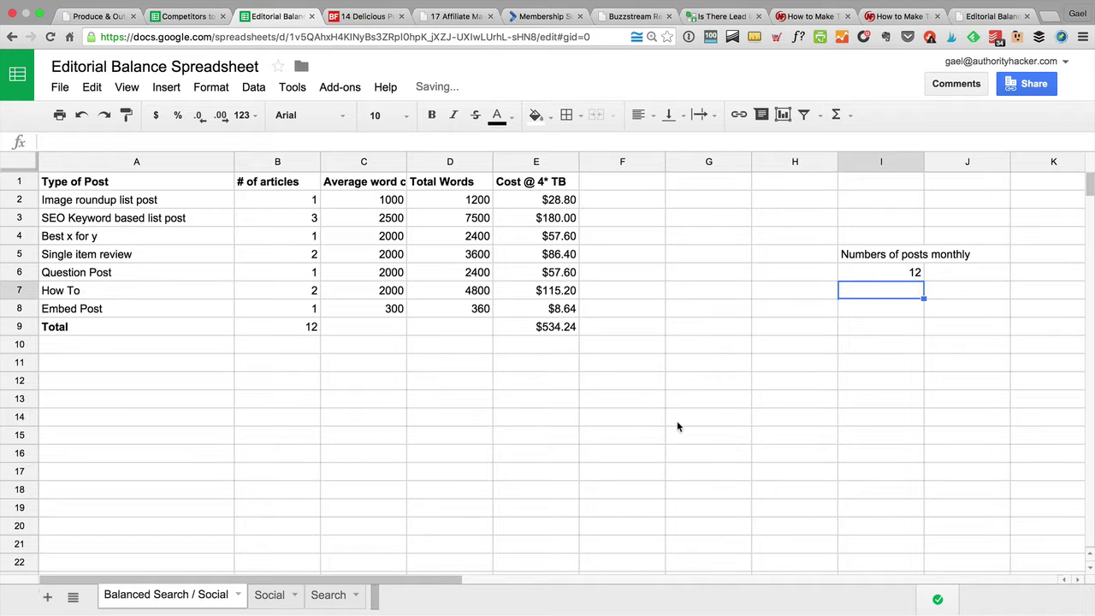
# - Review the article-count formula and each post type in column A, from Image roundup list to Embed Post
pyautogui.click(248, 185)
pyautogui.click(279, 204)
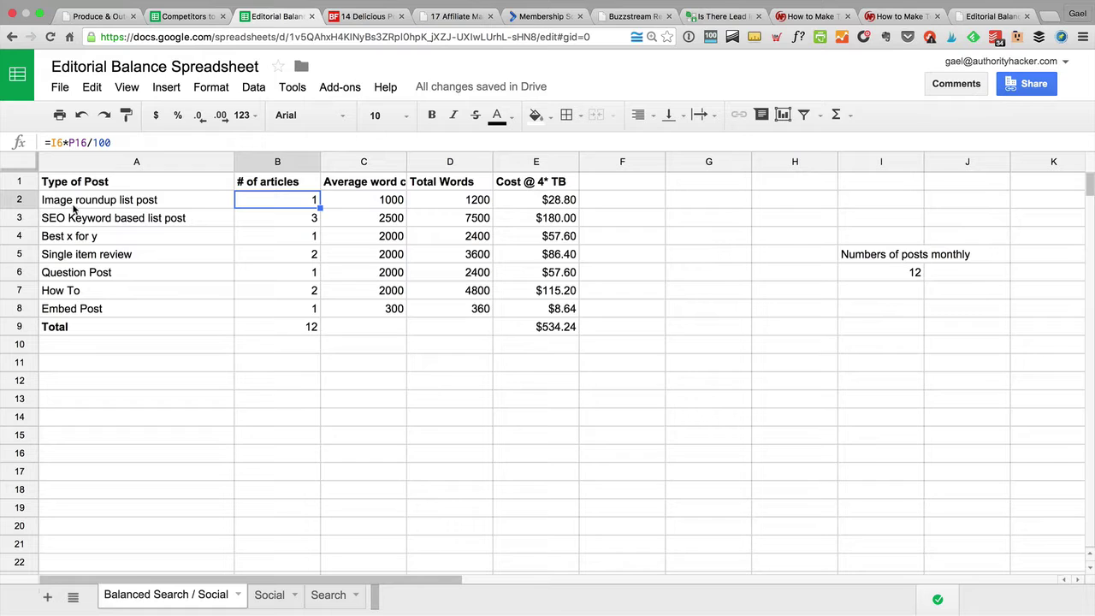
pyautogui.click(74, 209)
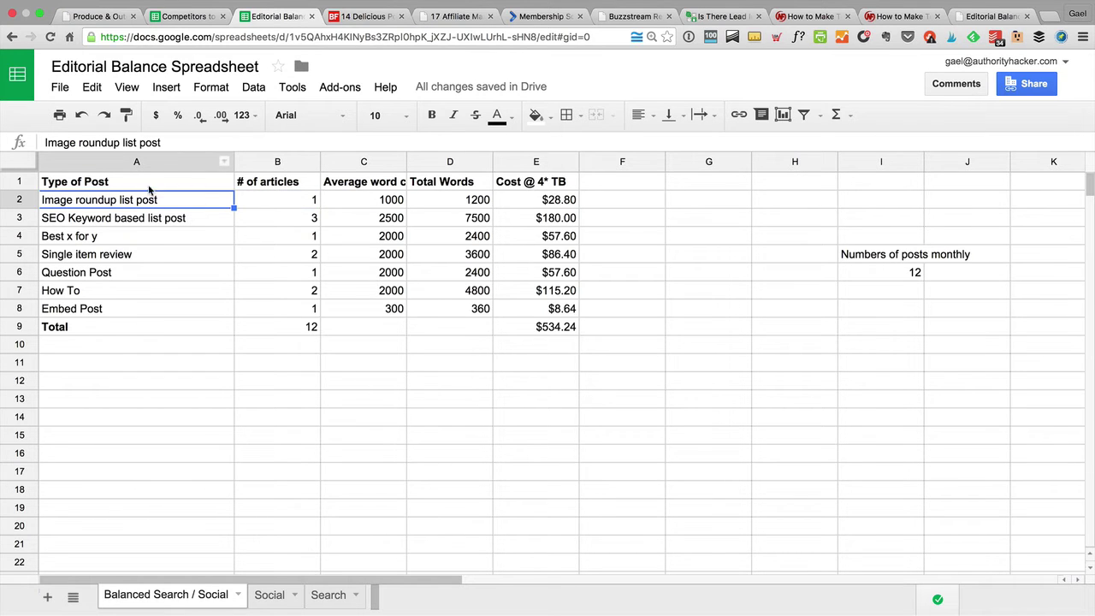
pyautogui.click(67, 220)
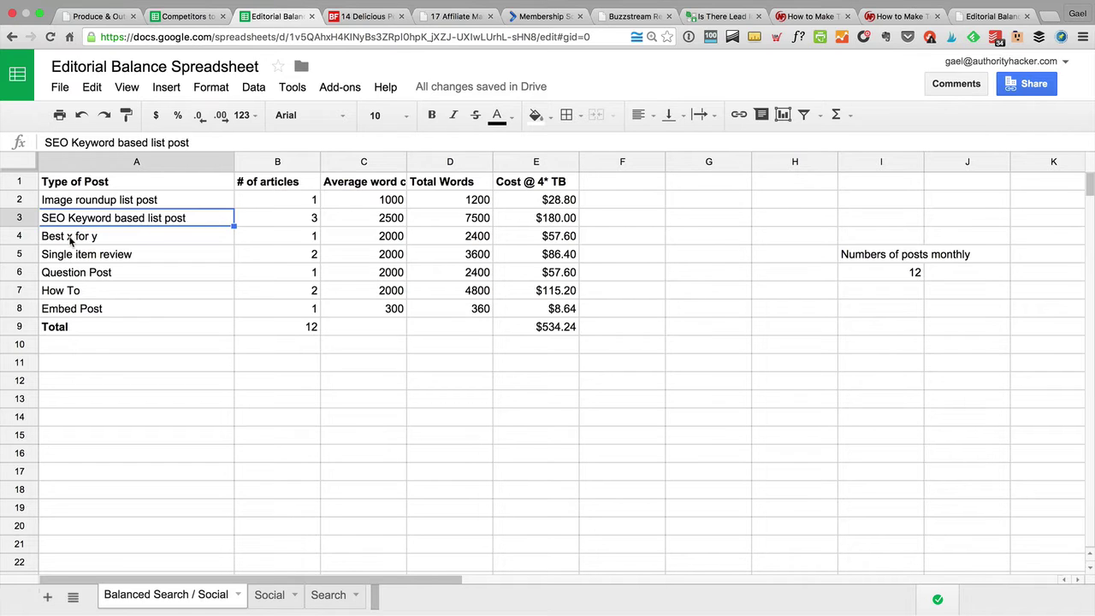
pyautogui.click(71, 239)
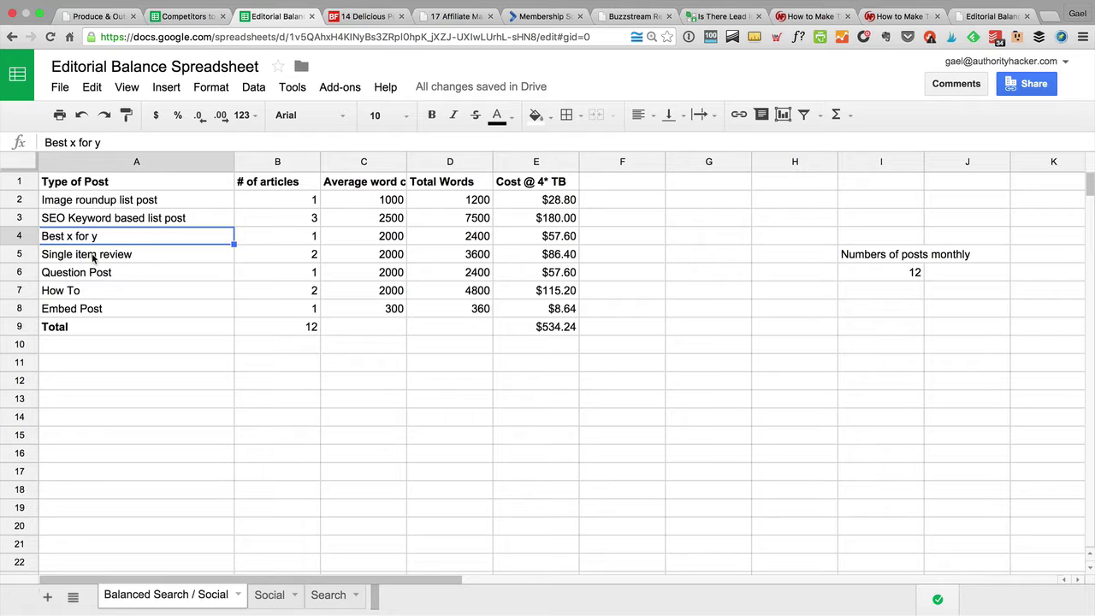
pyautogui.click(93, 255)
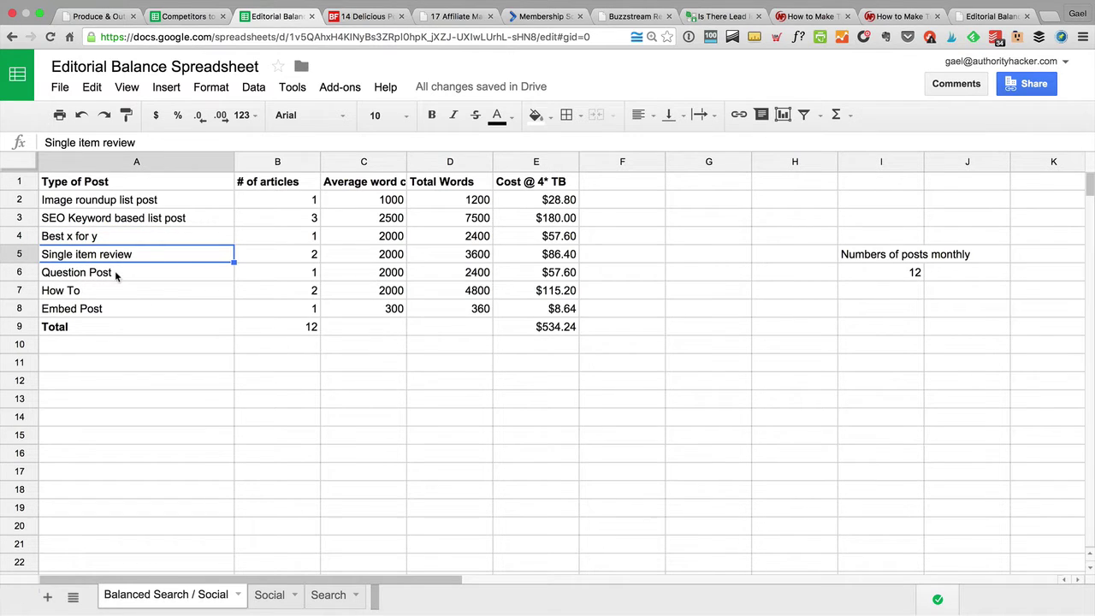
pyautogui.click(91, 280)
pyautogui.click(61, 294)
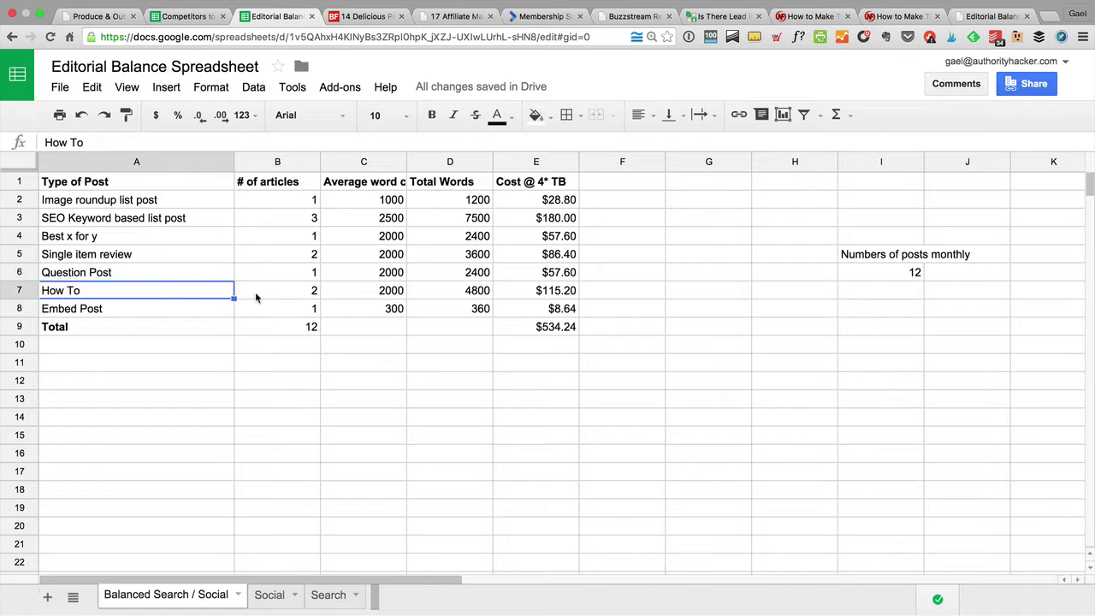
pyautogui.click(53, 313)
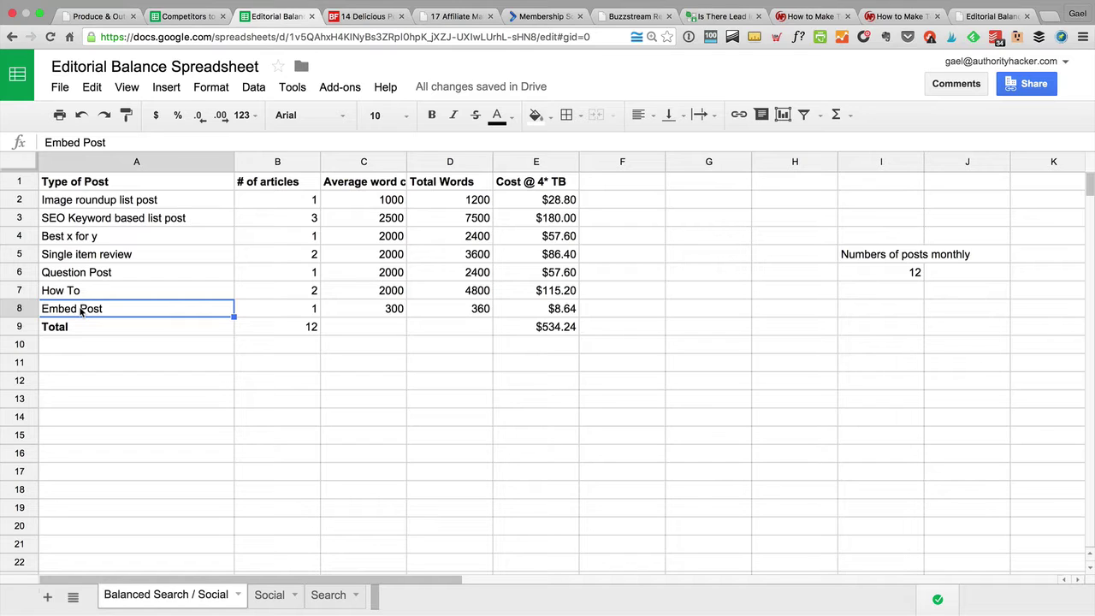
# - Select the Best x for y and Single item review rows across to the cost column
pyautogui.click(74, 259)
pyautogui.moveTo(176, 262); pyautogui.dragTo(184, 241)
pyautogui.moveTo(552, 262); pyautogui.dragTo(102, 240)
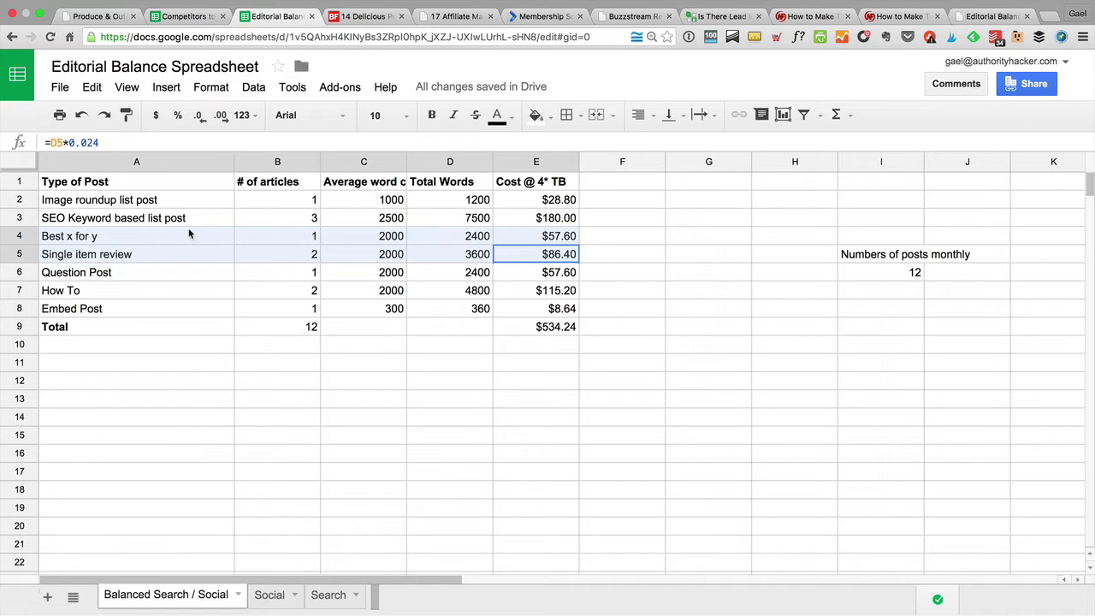
# - In the P16:P22 weights, set Single item review to 0 and Question Post to 25
pyautogui.hscroll(6, 977, 349)
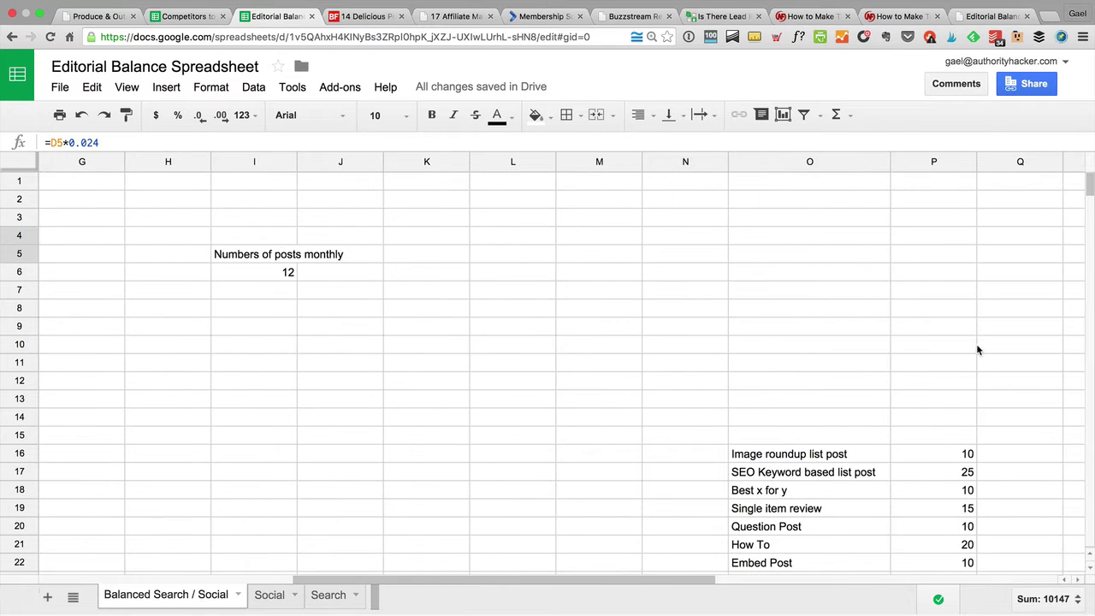
pyautogui.scroll(-2, 978, 349)
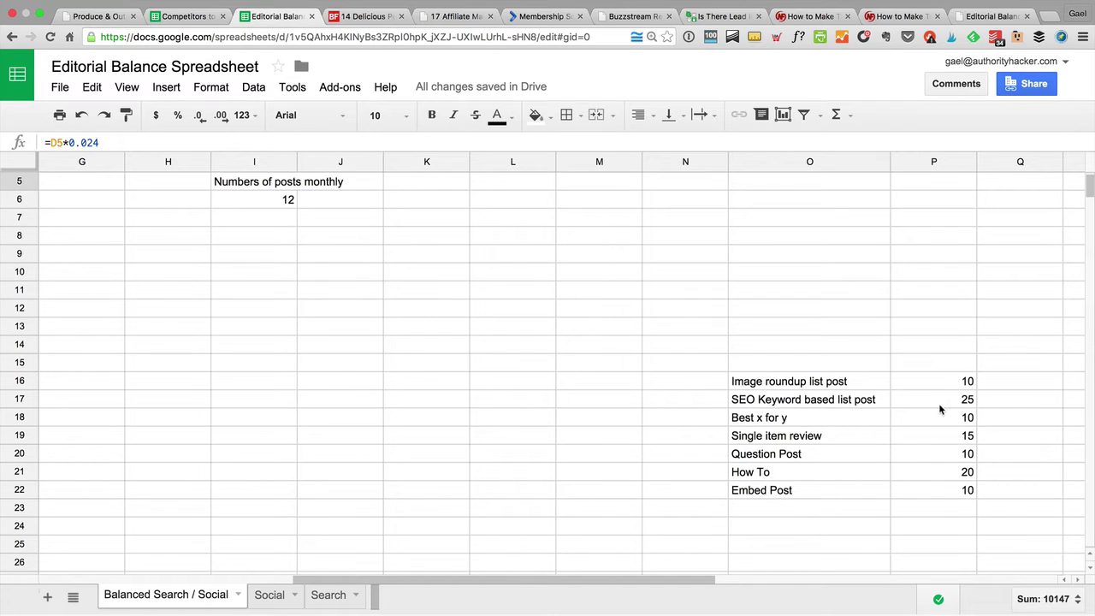
pyautogui.moveTo(948, 384); pyautogui.dragTo(933, 491)
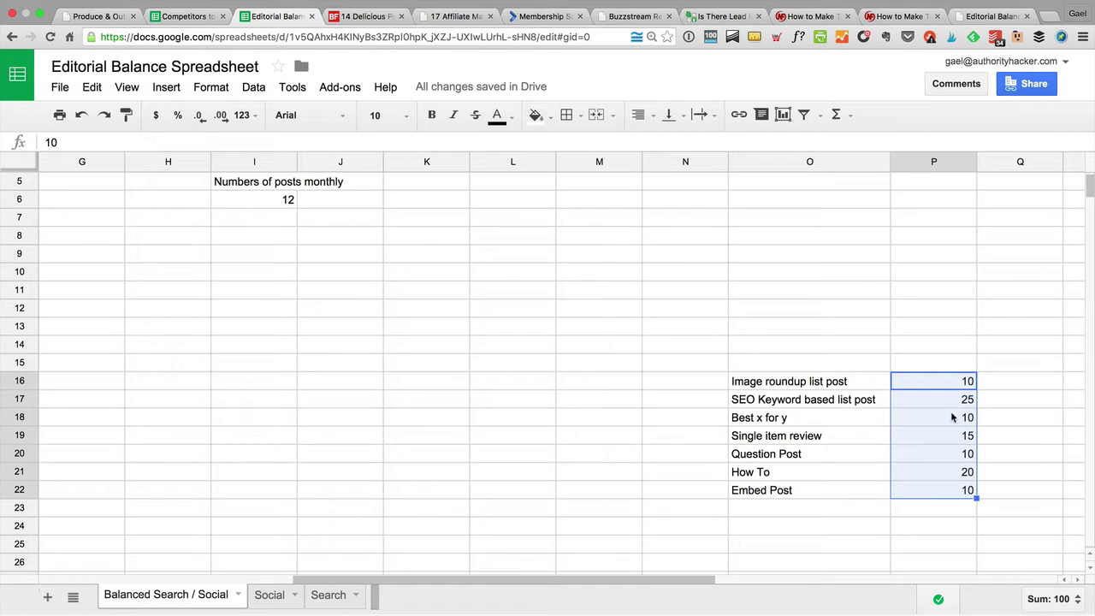
pyautogui.scroll(1, 950, 419)
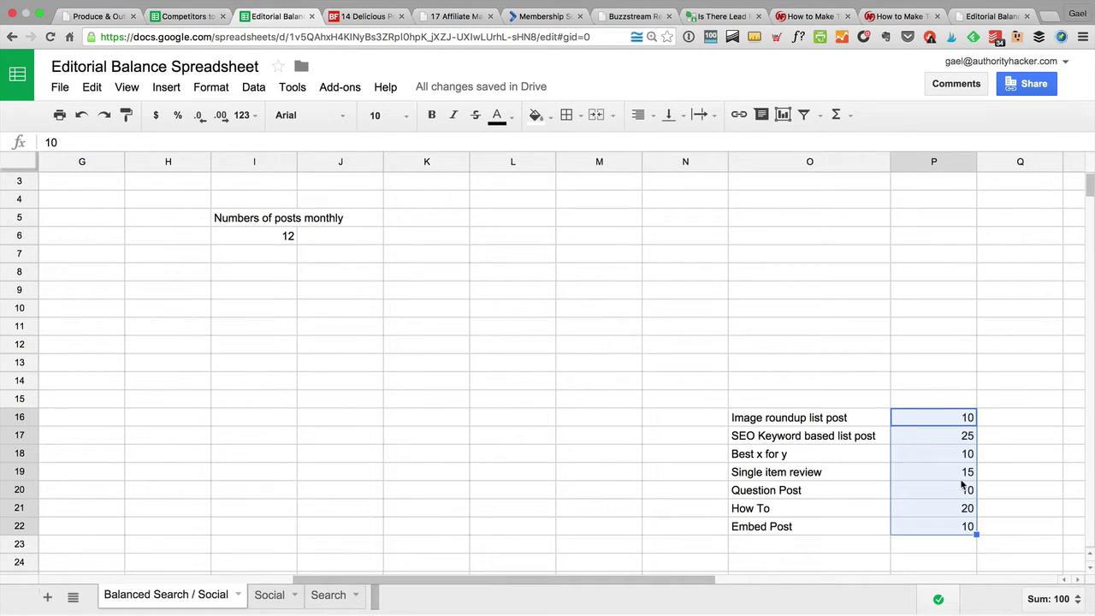
pyautogui.click(945, 475)
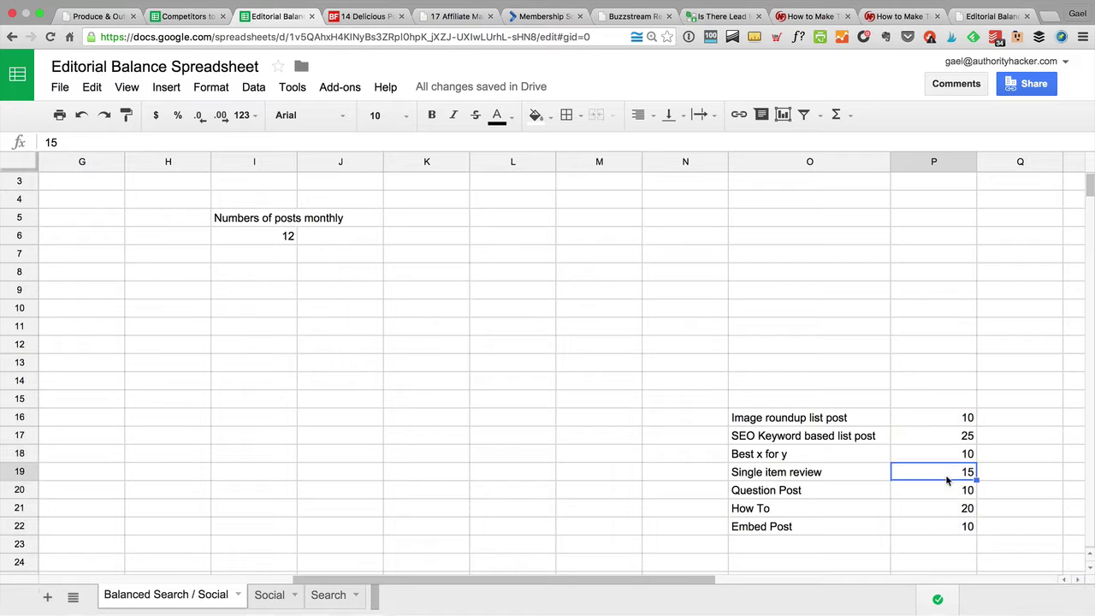
pyautogui.write('0')
pyautogui.press('Return')
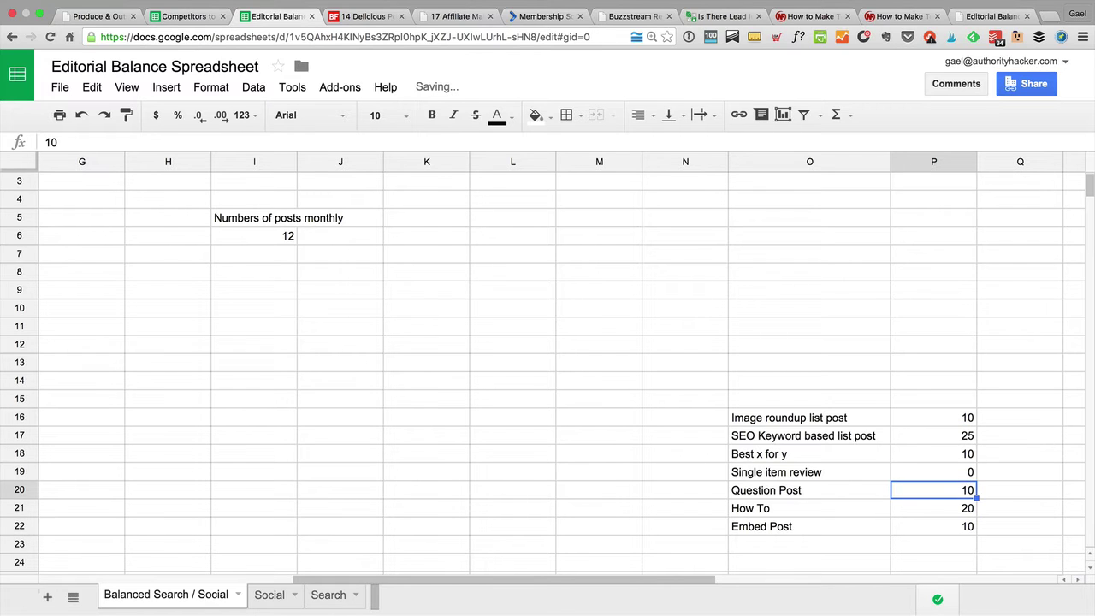
pyautogui.write('25')
pyautogui.press('Return')
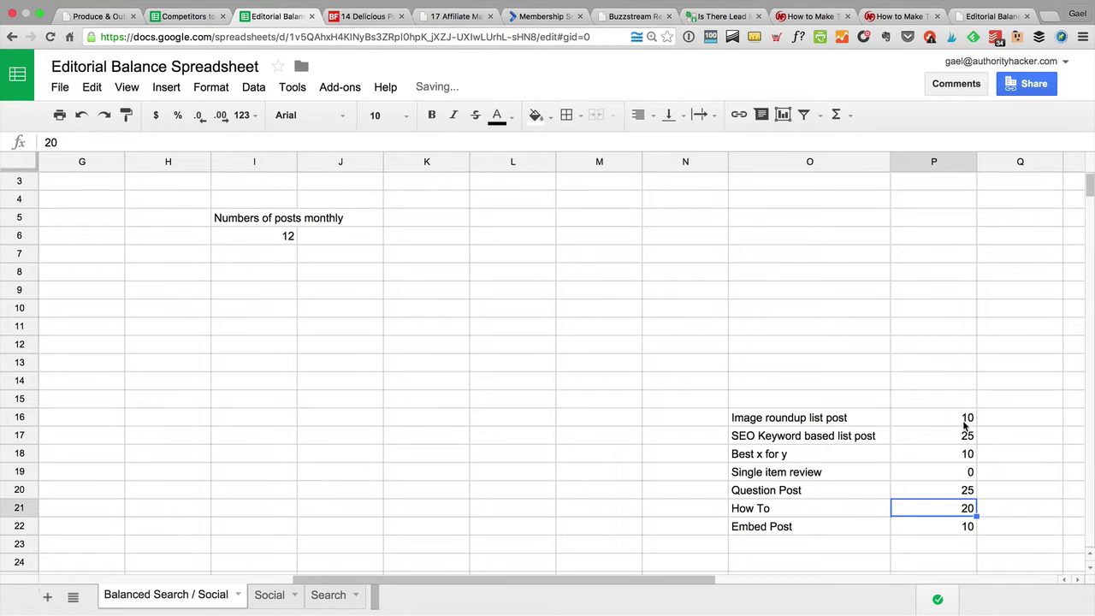
# - Confirm the post-type percentages sum to 100, then return to the main A1:E9 table
pyautogui.moveTo(964, 425); pyautogui.dragTo(955, 535)
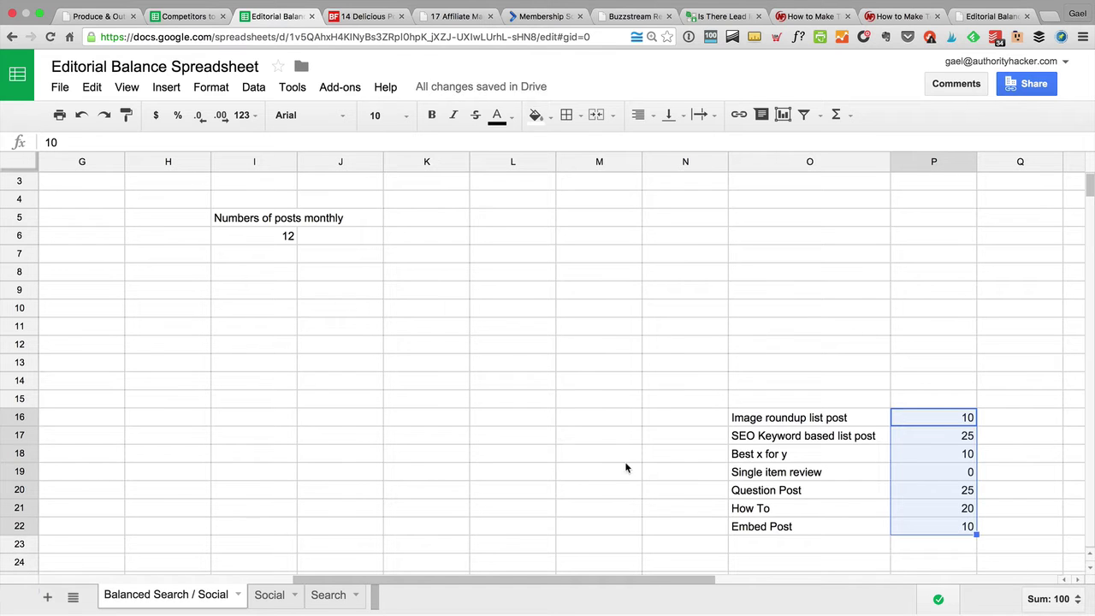
pyautogui.hscroll(-10, 555, 429)
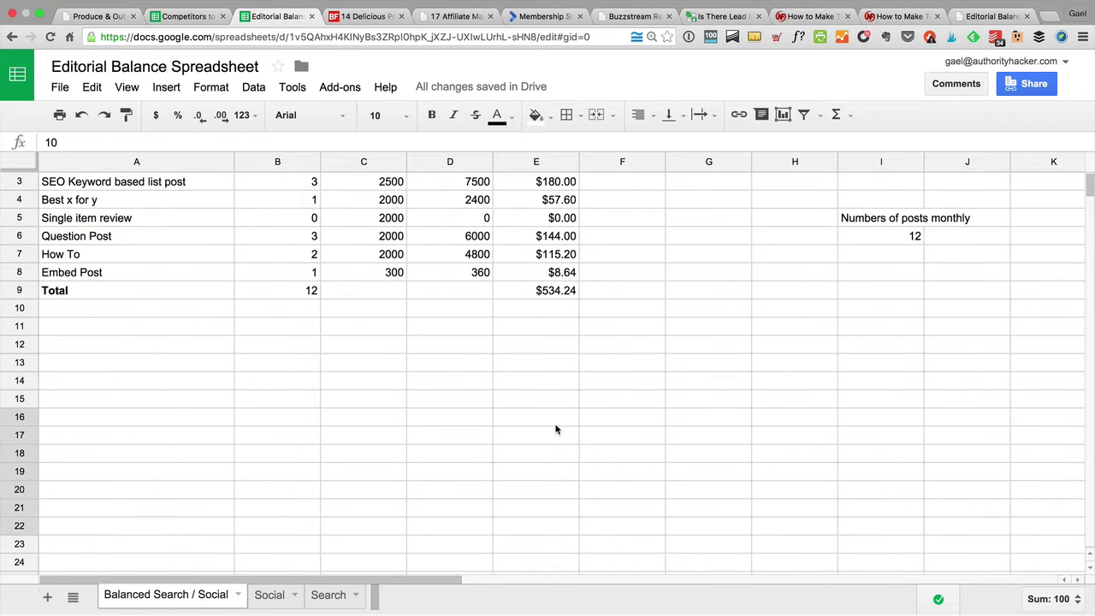
pyautogui.scroll(2, 556, 430)
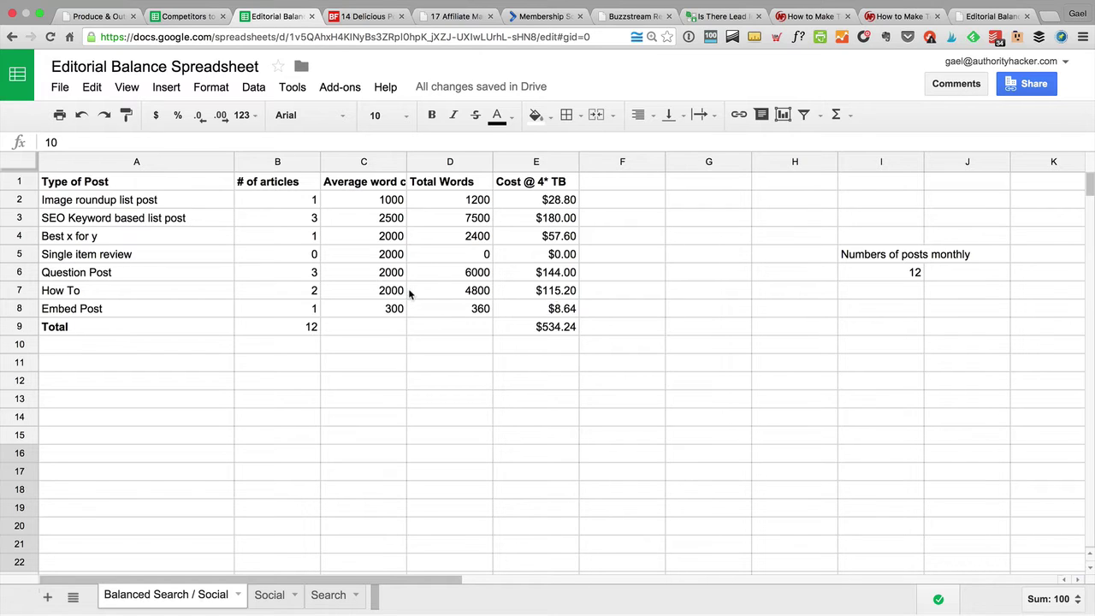
# - Inspect the =sum(E2:E8) total cost in E9, then set monthly posts in I6 to 6
pyautogui.click(548, 331)
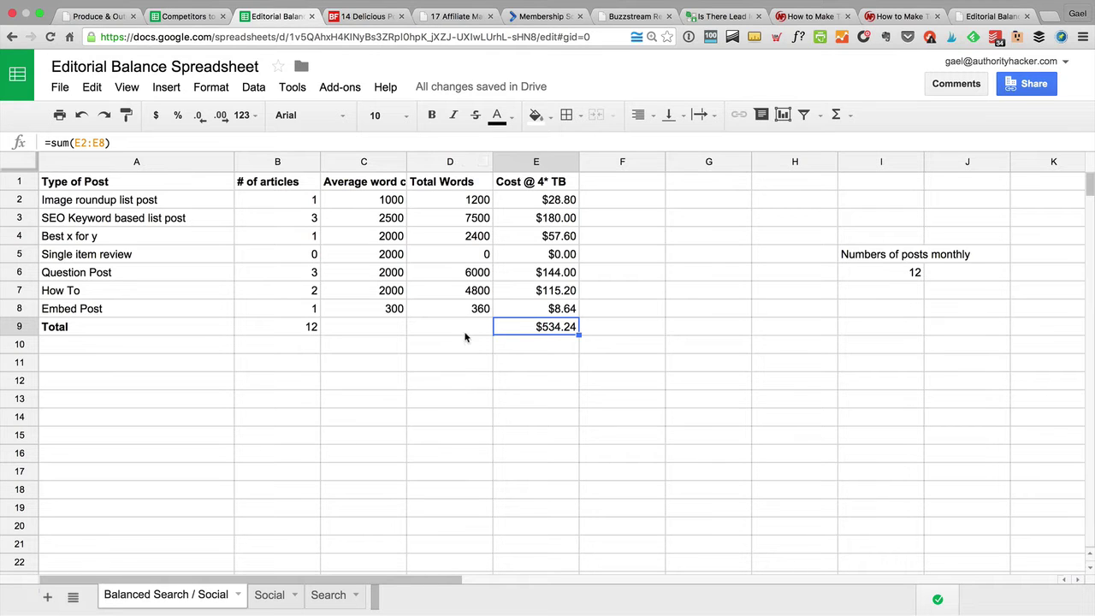
pyautogui.click(629, 330)
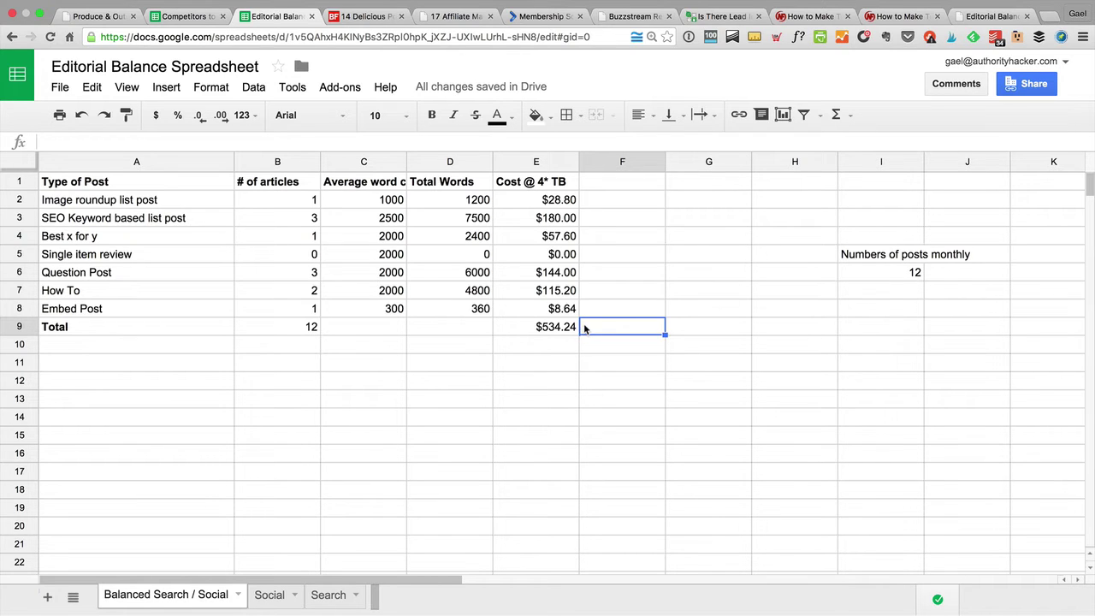
pyautogui.click(884, 269)
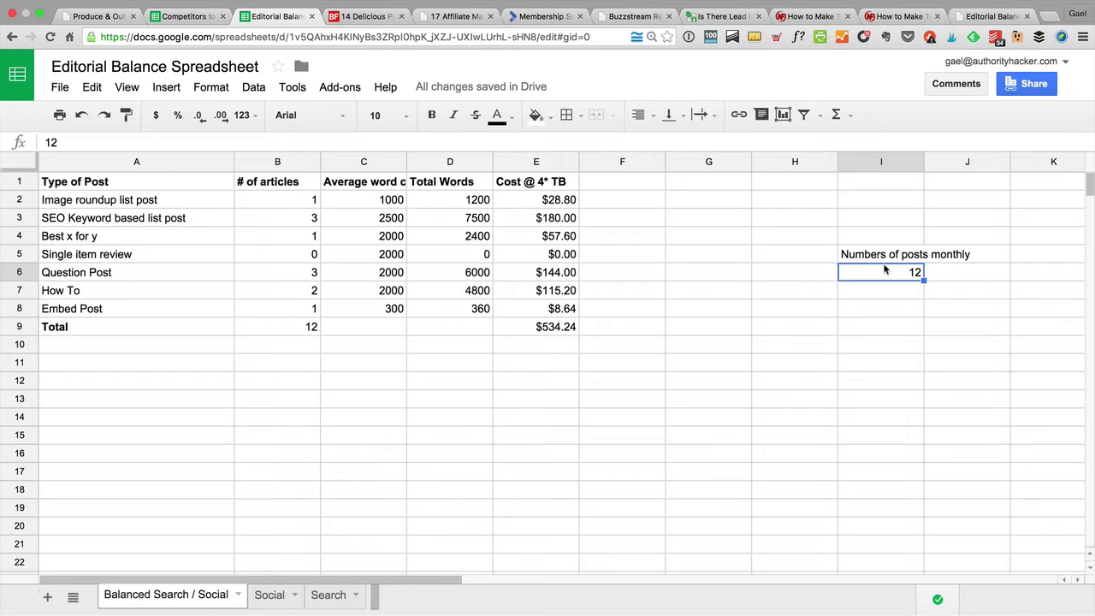
pyautogui.write('6')
pyautogui.press('Return')
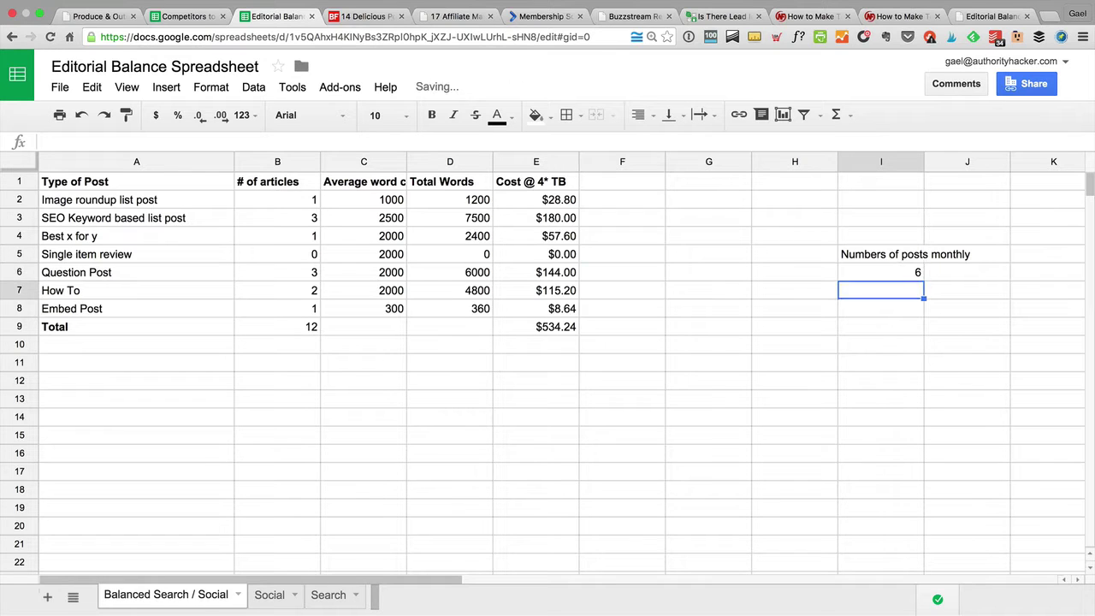
# - Restore monthly posts in I6 to 7, bringing the total cost to $311.64
pyautogui.click(886, 272)
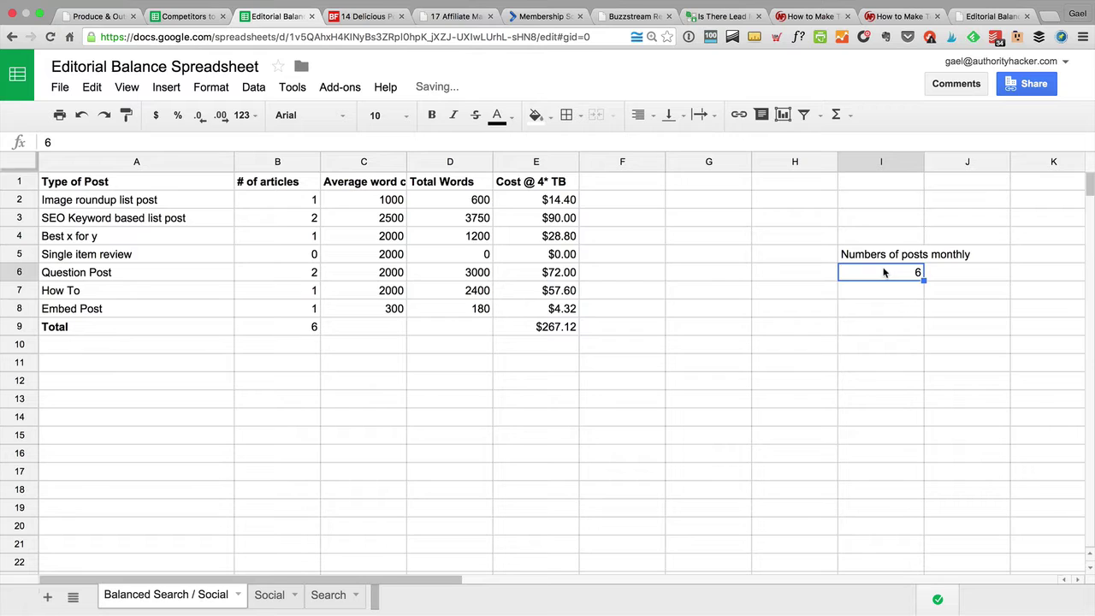
pyautogui.write('7')
pyautogui.press('Return')
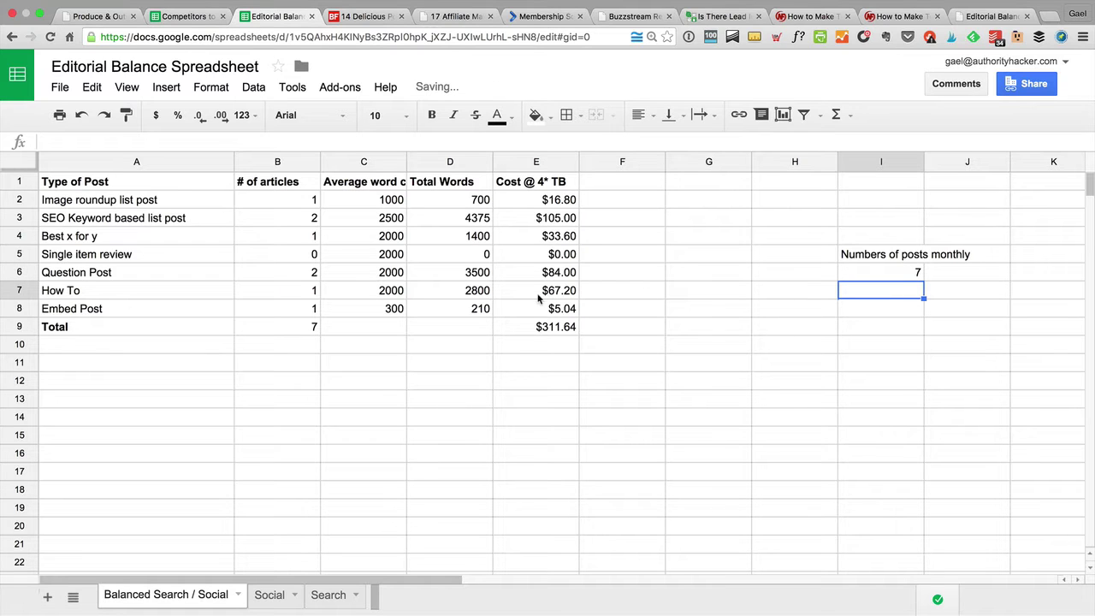
pyautogui.click(556, 329)
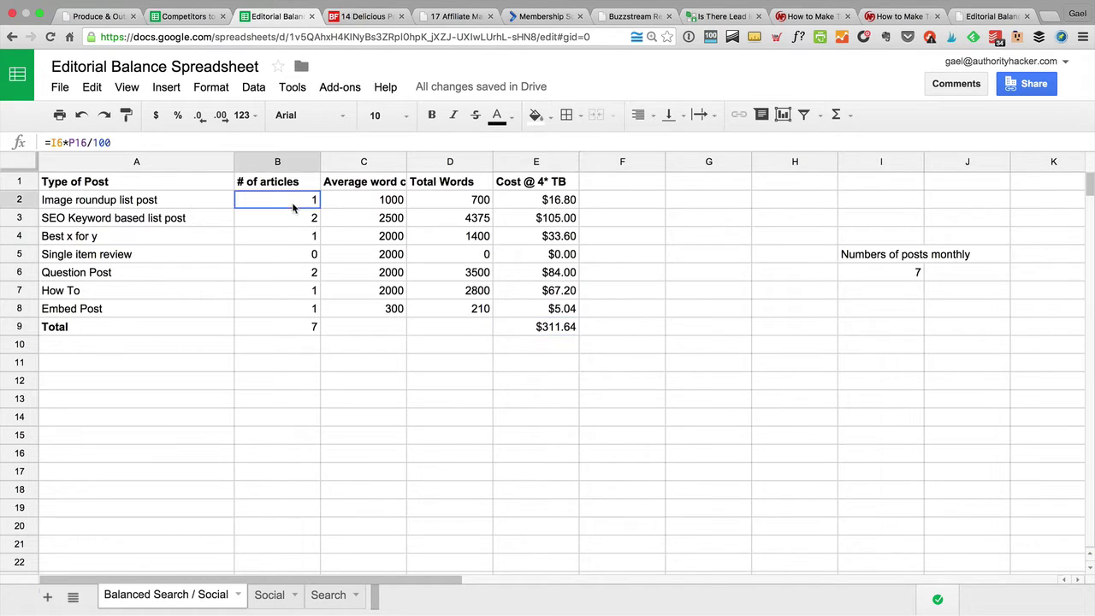
pyautogui.moveTo(291, 202); pyautogui.dragTo(286, 298)
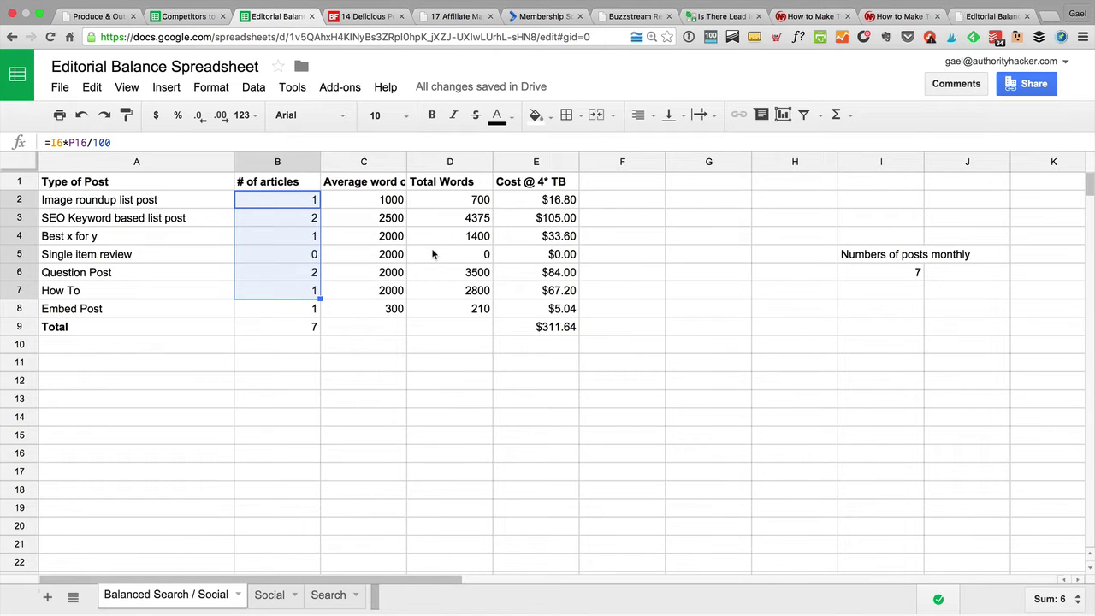
pyautogui.hscroll(3, 742, 297)
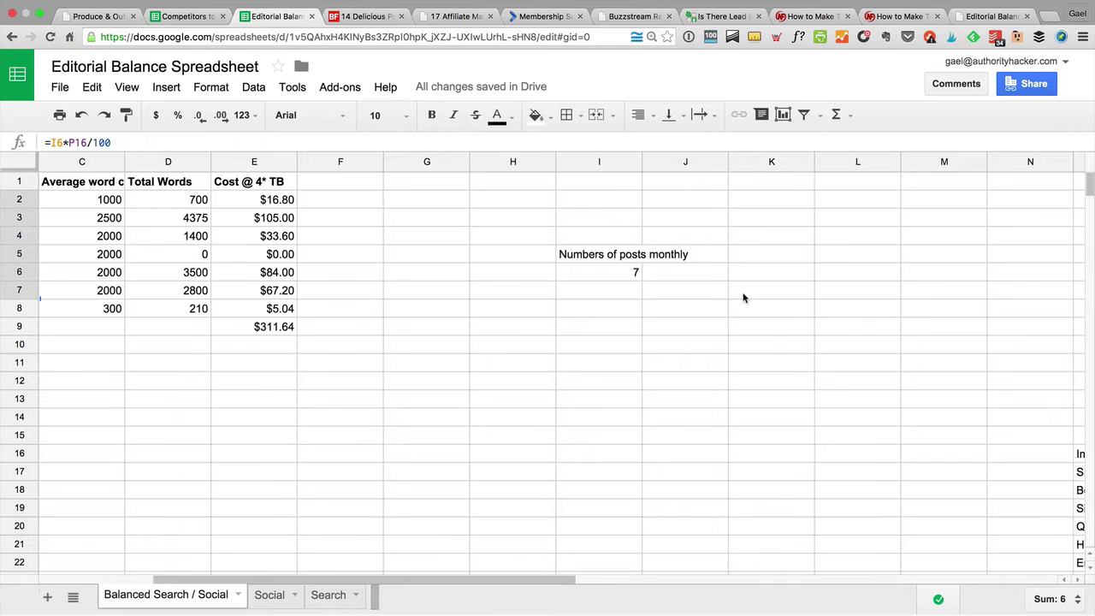
pyautogui.hscroll(-3, 742, 297)
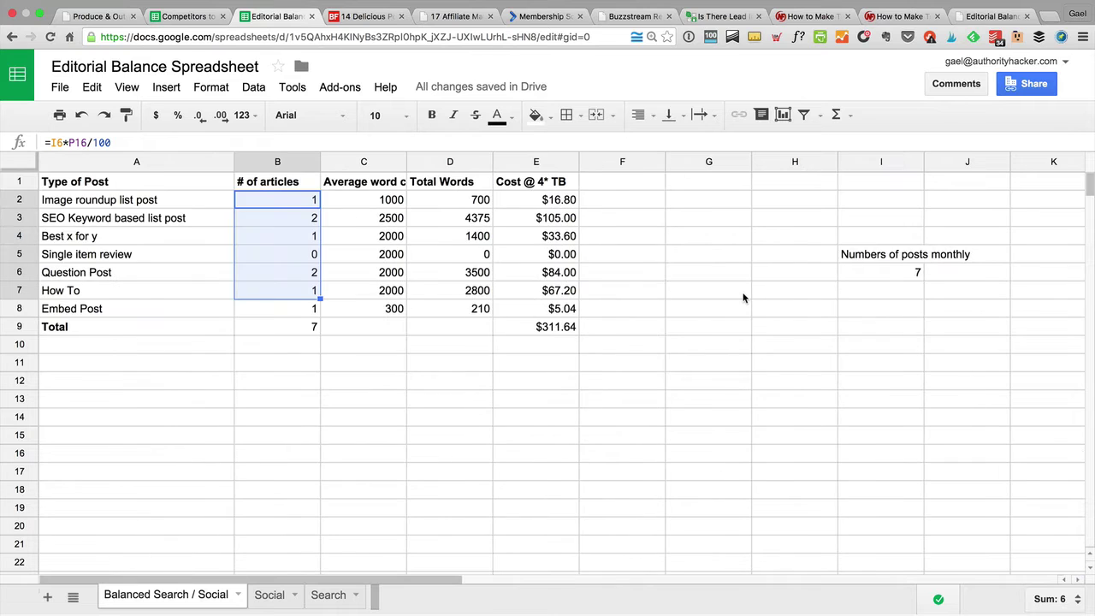
pyautogui.click(68, 205)
pyautogui.click(83, 223)
pyautogui.click(75, 238)
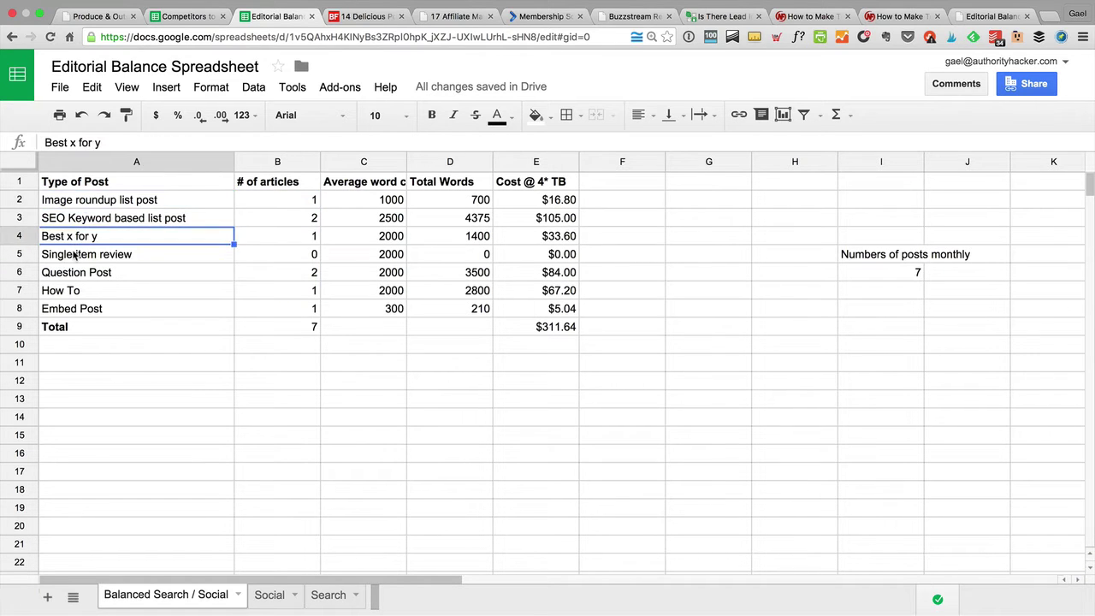
pyautogui.click(74, 257)
pyautogui.click(72, 214)
pyautogui.click(74, 206)
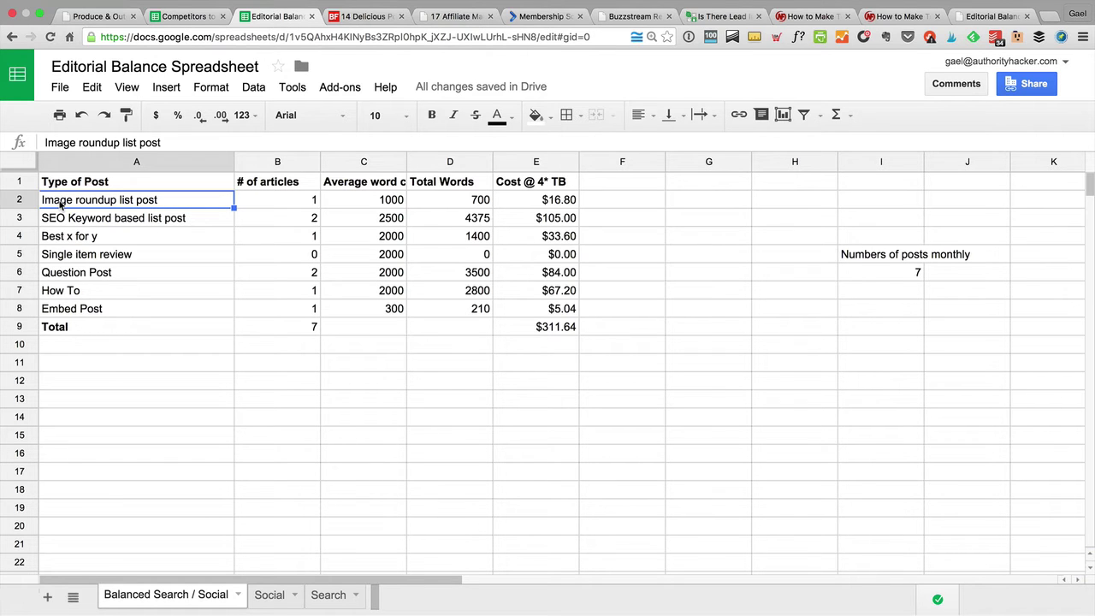
# - Scroll through BuzzFeed's portable snacks trail mix roundup article
pyautogui.click(346, 17)
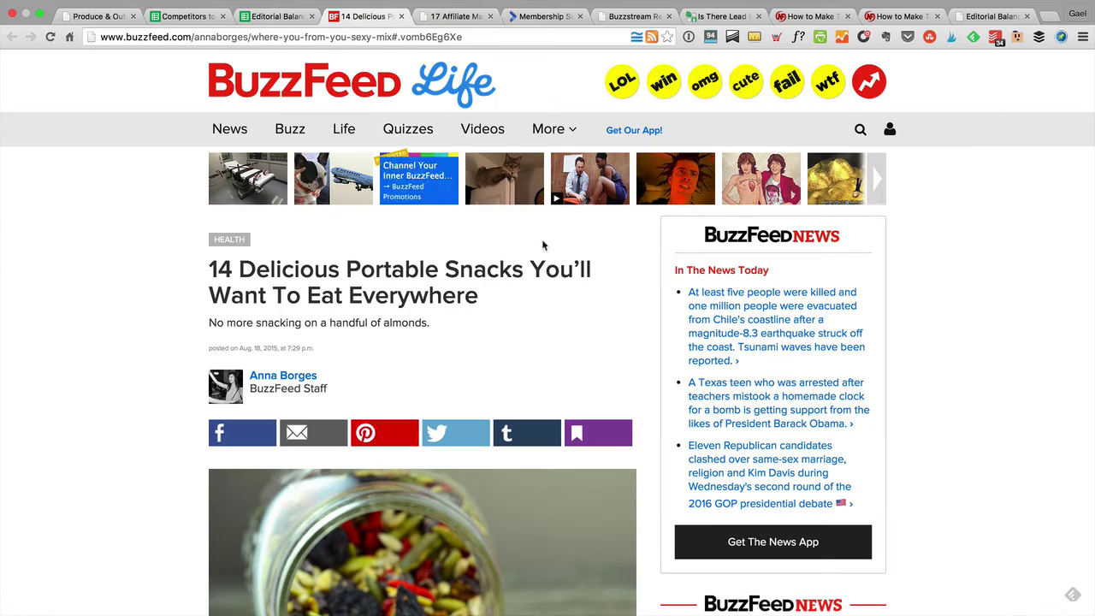
pyautogui.scroll(-5, 553, 248)
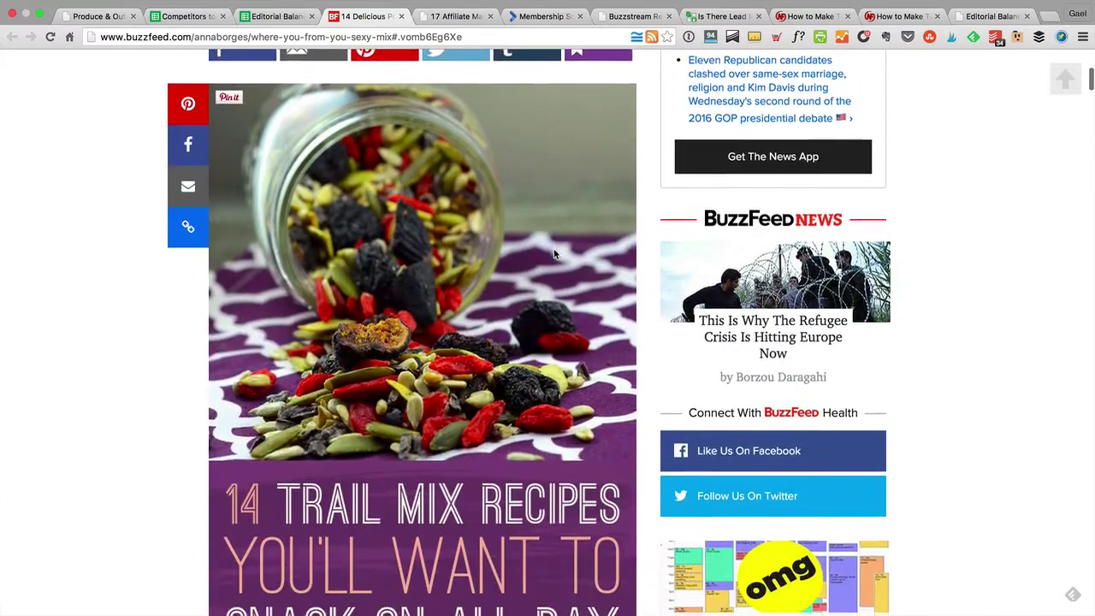
pyautogui.scroll(-5, 554, 253)
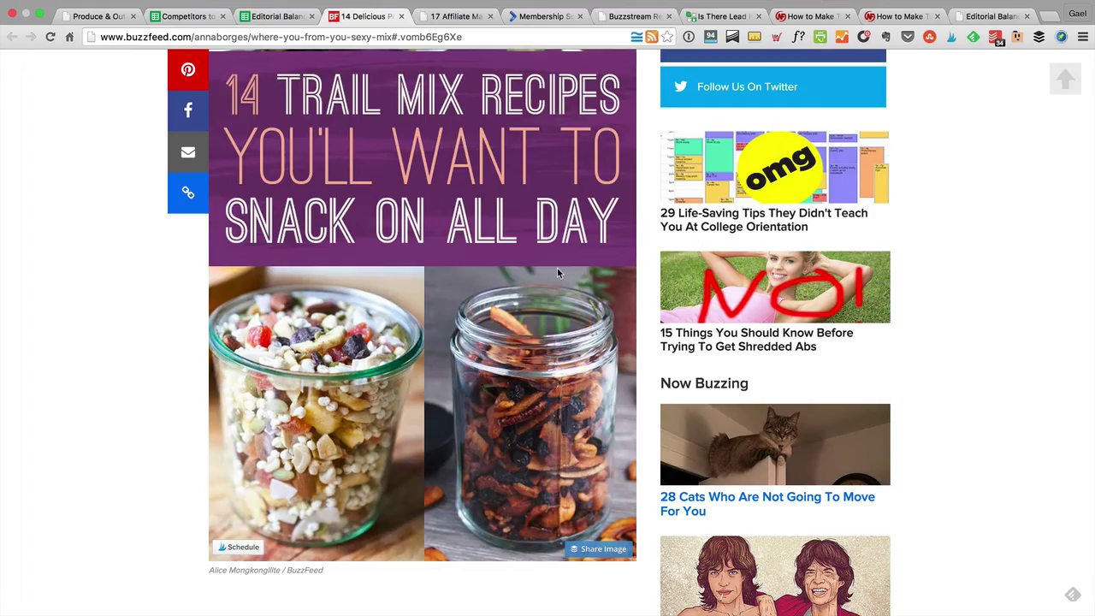
pyautogui.scroll(-10, 557, 272)
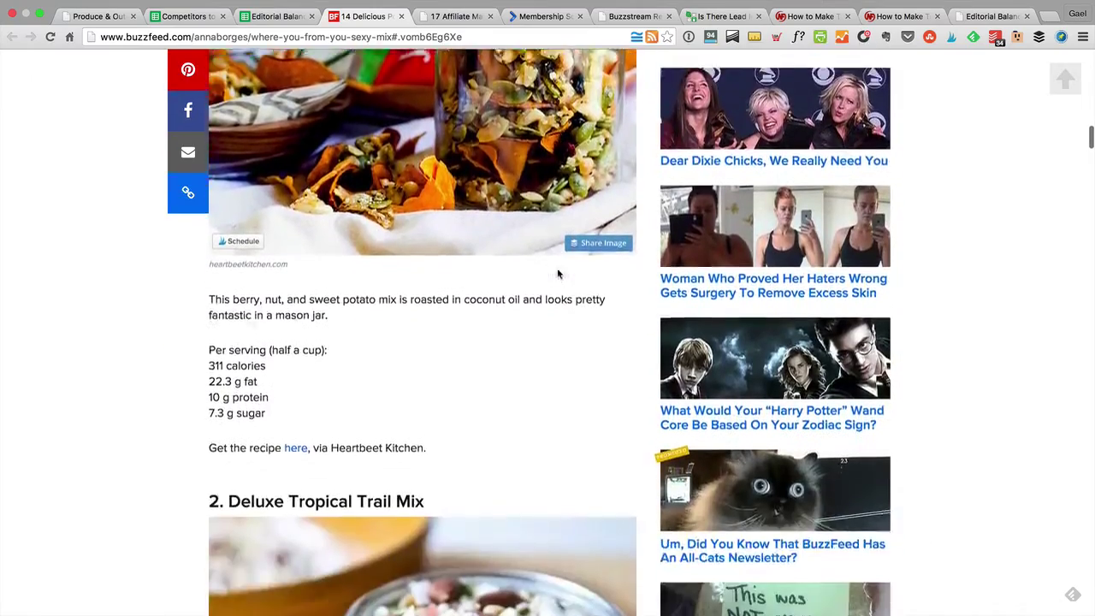
pyautogui.scroll(-15, 557, 273)
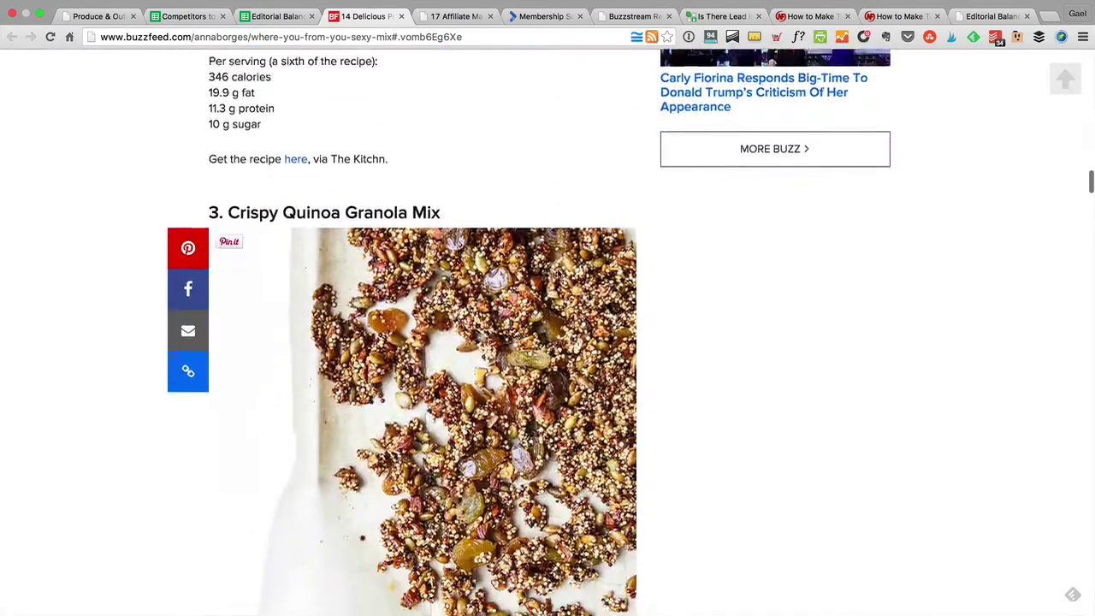
pyautogui.scroll(-15, 557, 273)
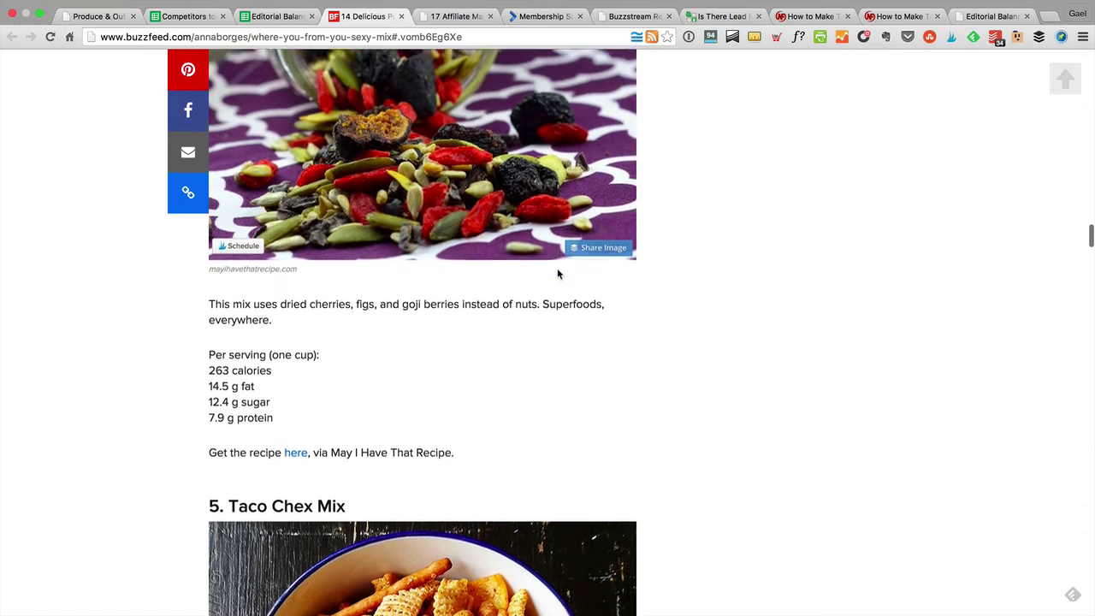
pyautogui.scroll(-5, 557, 273)
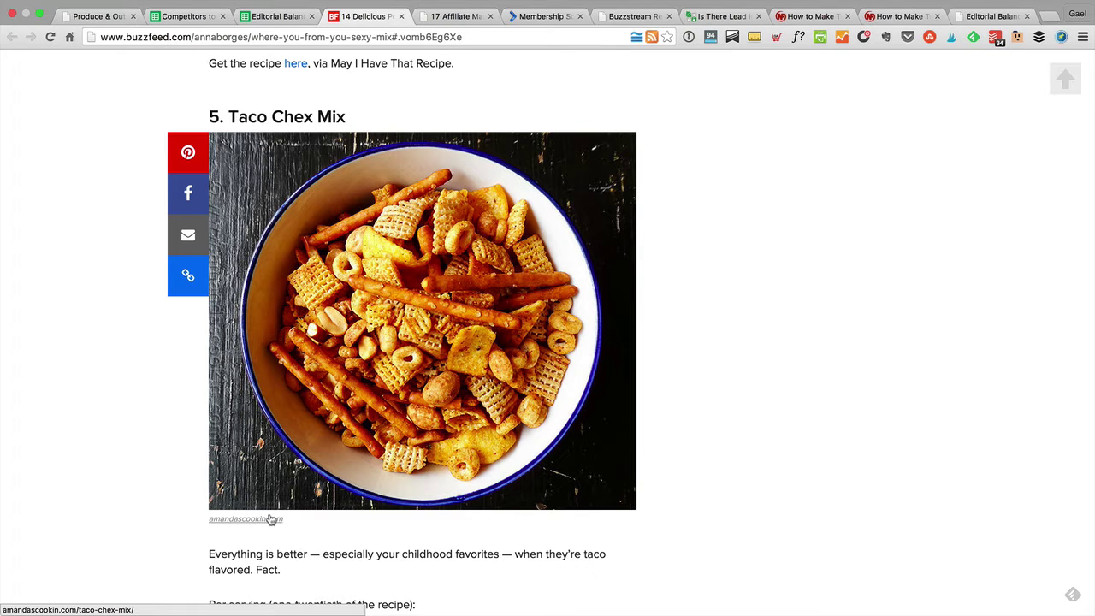
pyautogui.scroll(-10, 282, 497)
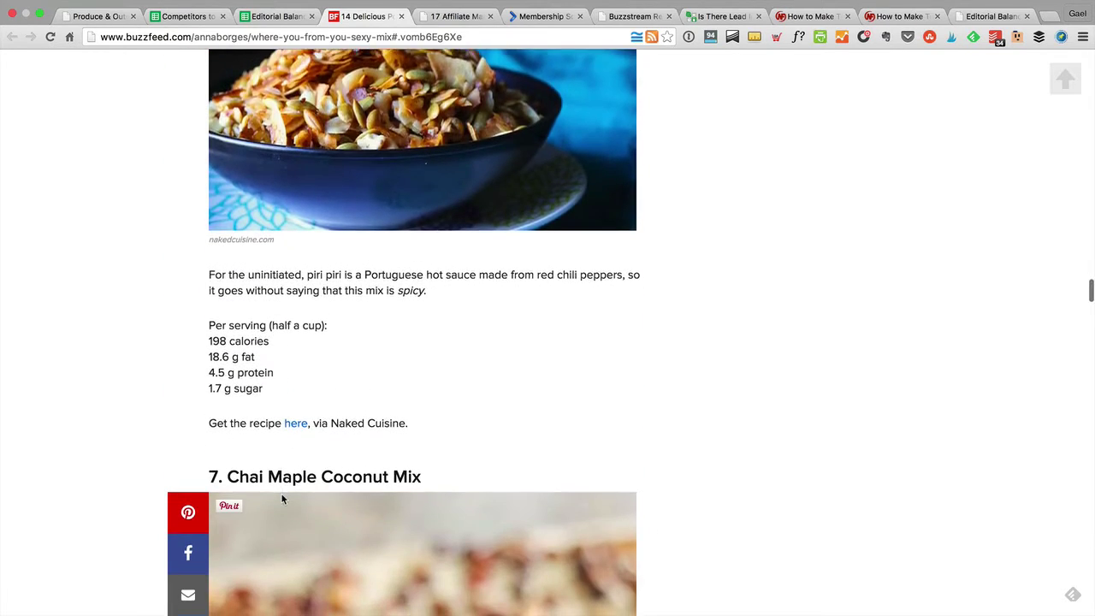
pyautogui.scroll(-8, 282, 496)
pyautogui.scroll(-8, 281, 499)
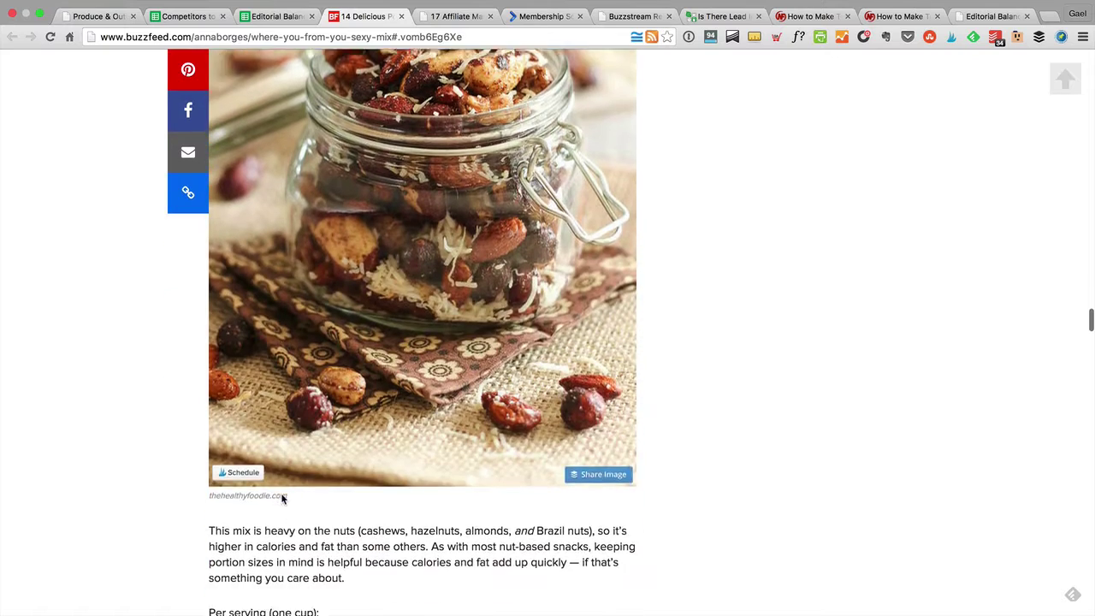
pyautogui.scroll(-16, 458, 382)
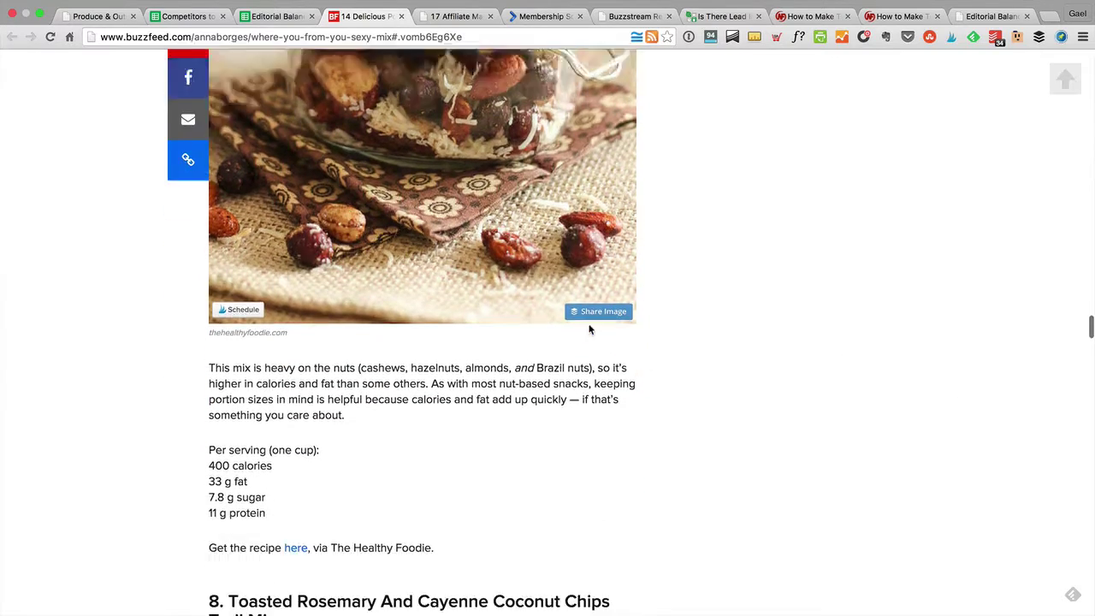
pyautogui.scroll(-20, 588, 329)
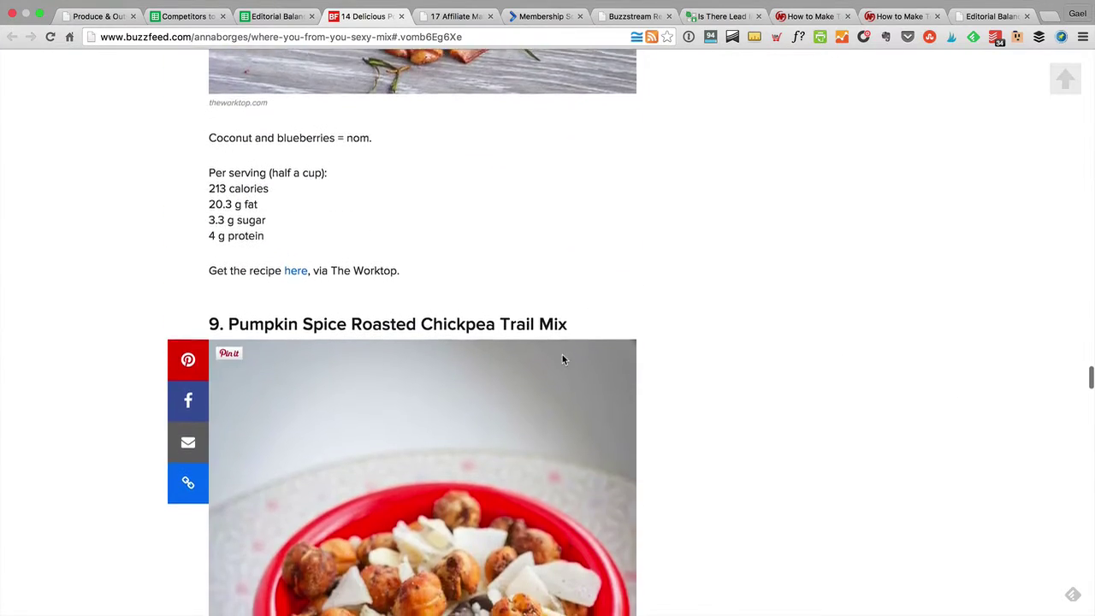
pyautogui.scroll(-20, 562, 359)
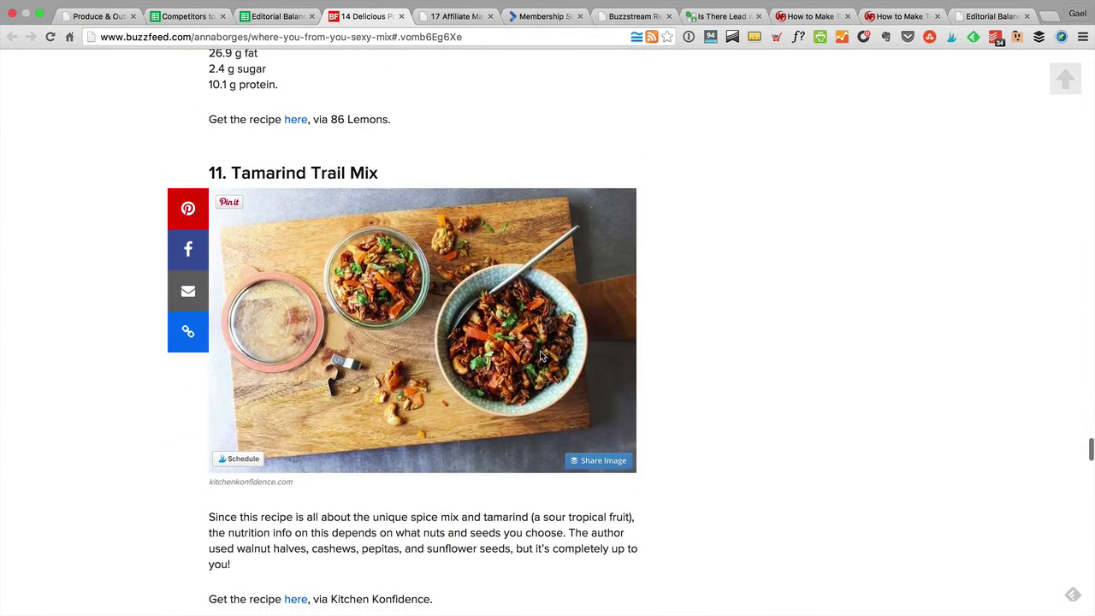
pyautogui.scroll(-20, 530, 359)
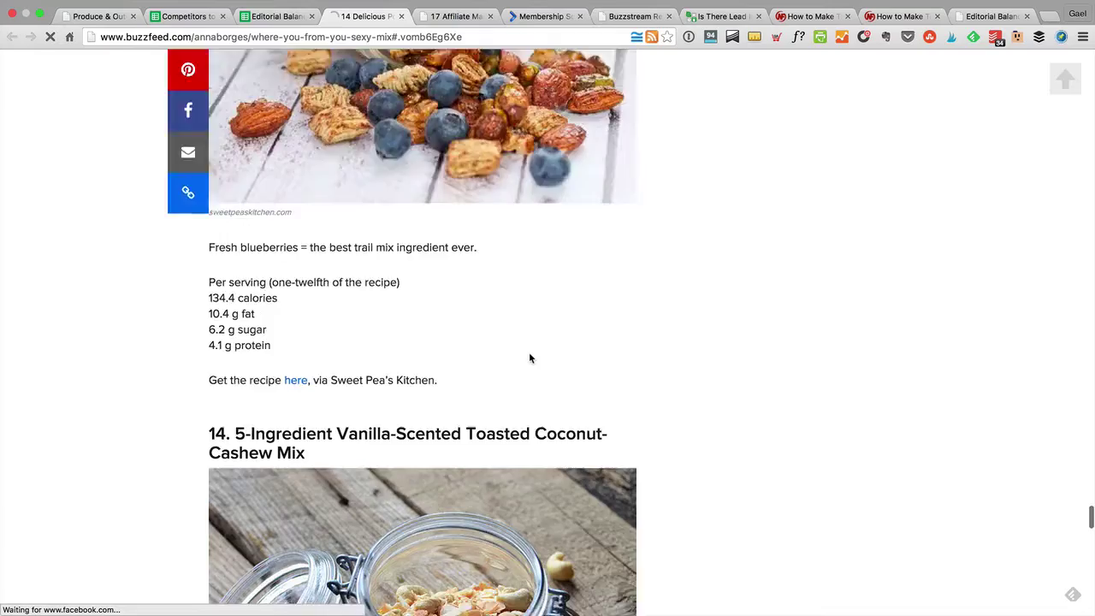
pyautogui.scroll(20, 530, 359)
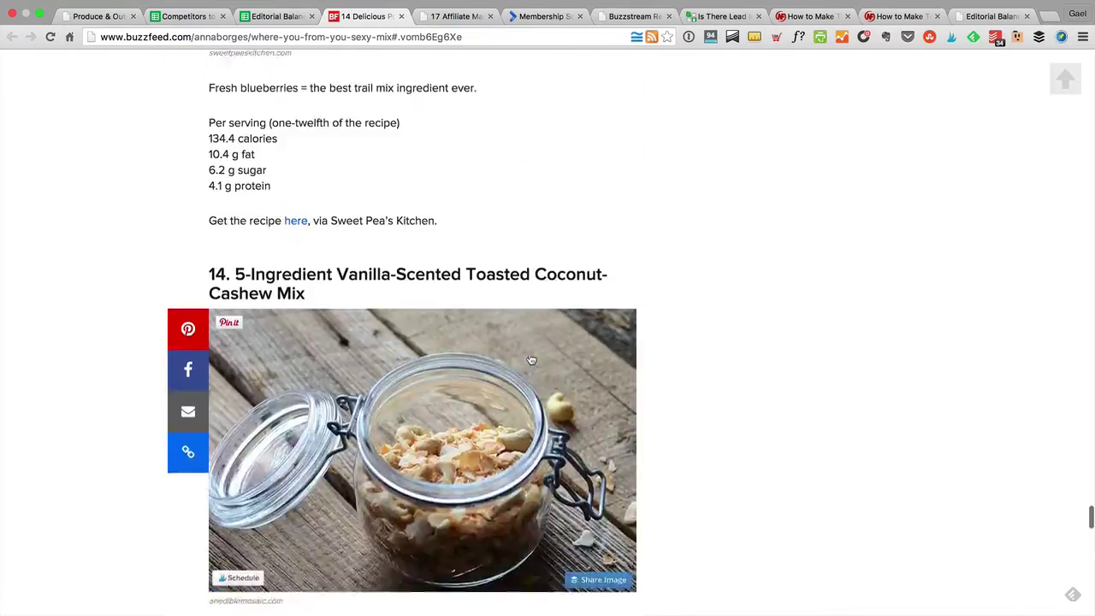
pyautogui.scroll(20, 531, 359)
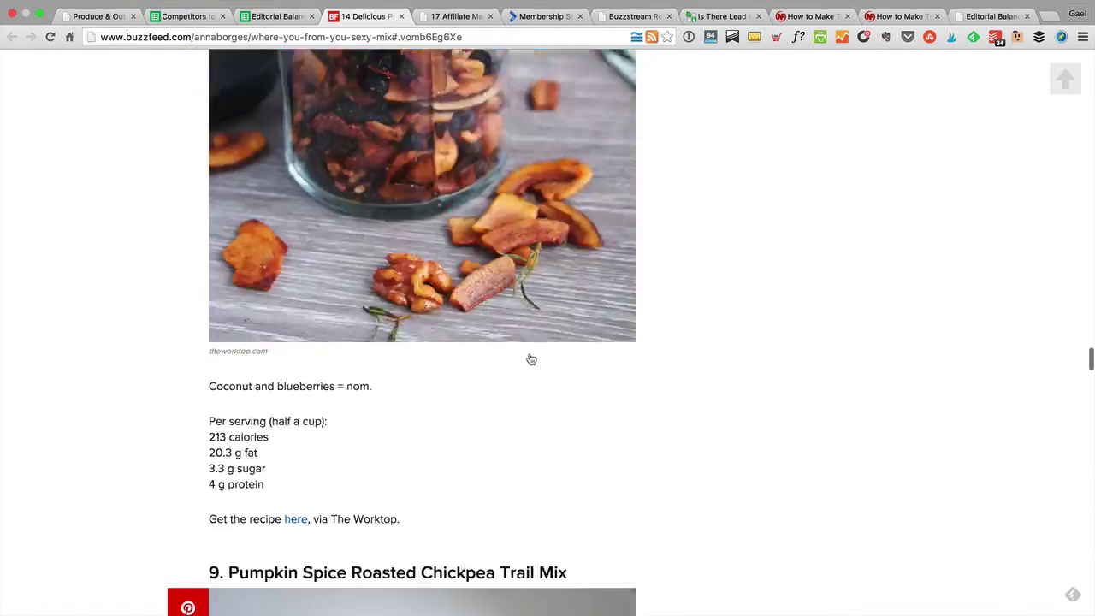
pyautogui.scroll(20, 531, 359)
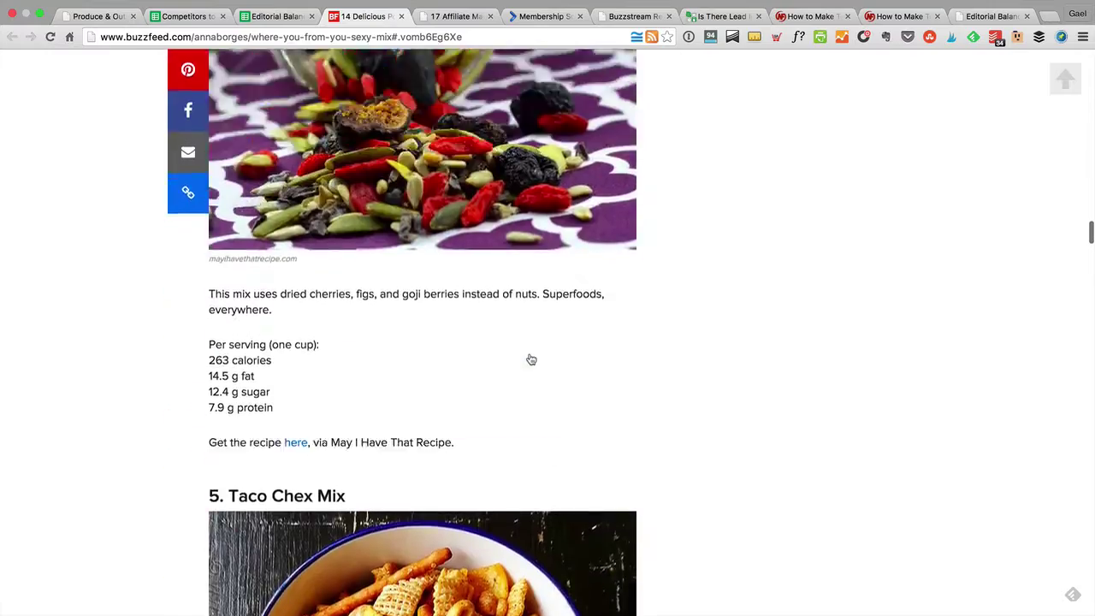
pyautogui.scroll(10, 442, 167)
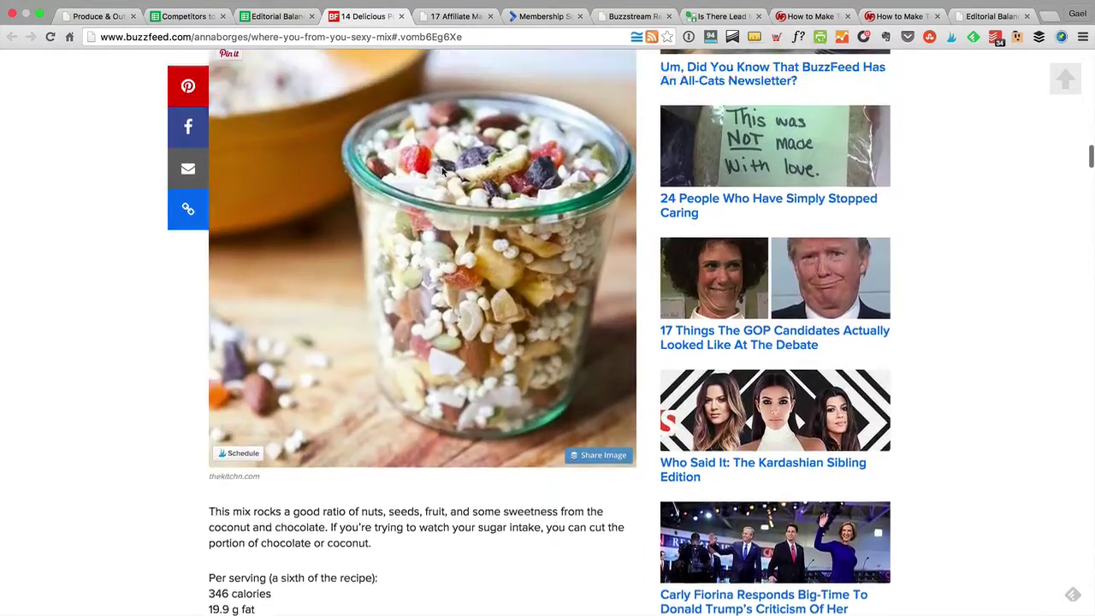
# - Return to the Editorial Balance Spreadsheet and select the SEO Keyword based list post in A3
pyautogui.moveTo(282, 5)
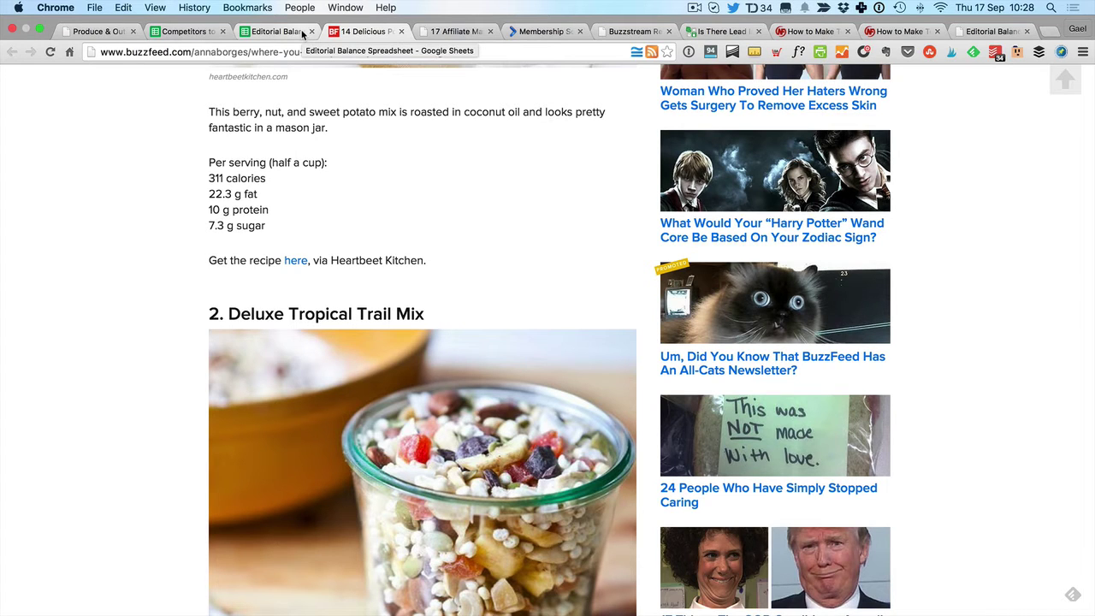
pyautogui.click(302, 34)
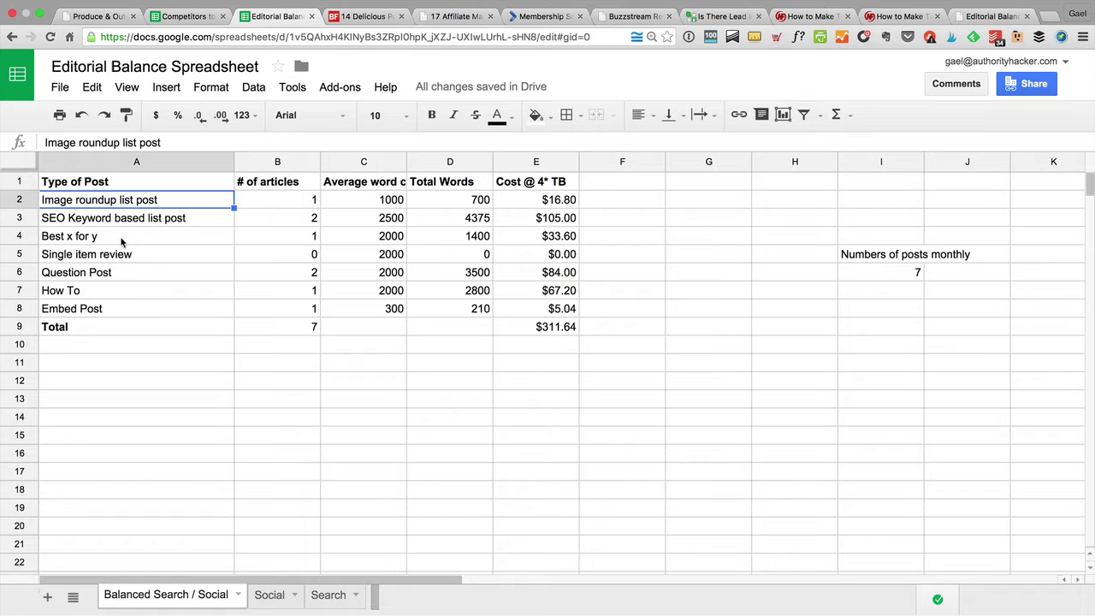
pyautogui.click(99, 222)
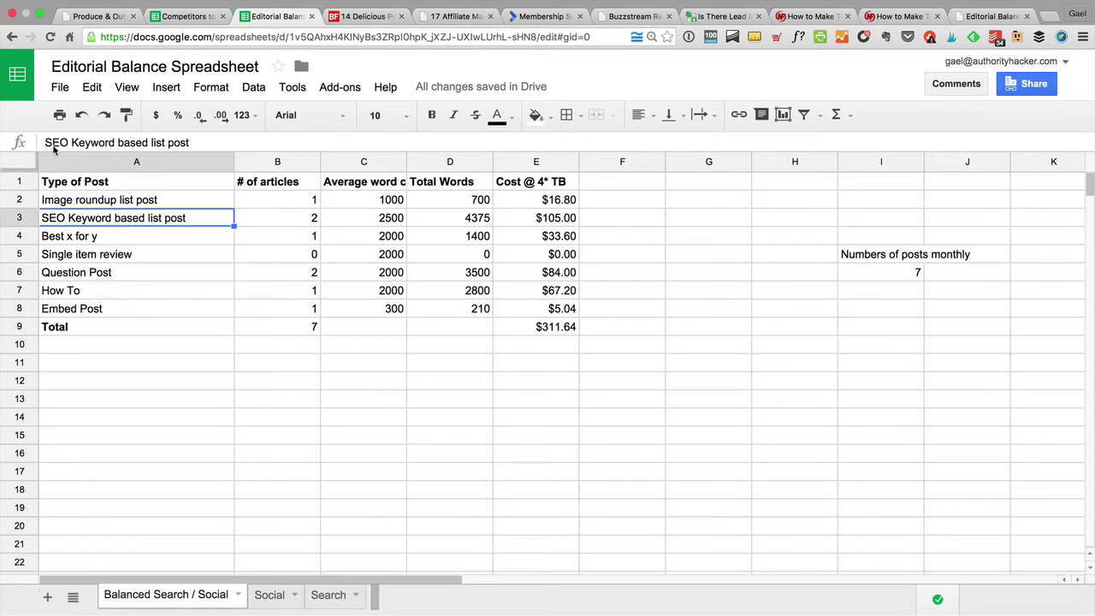
# - Open the 17 Affiliate Marketing Tips article and highlight its 290 share count
pyautogui.click(456, 16)
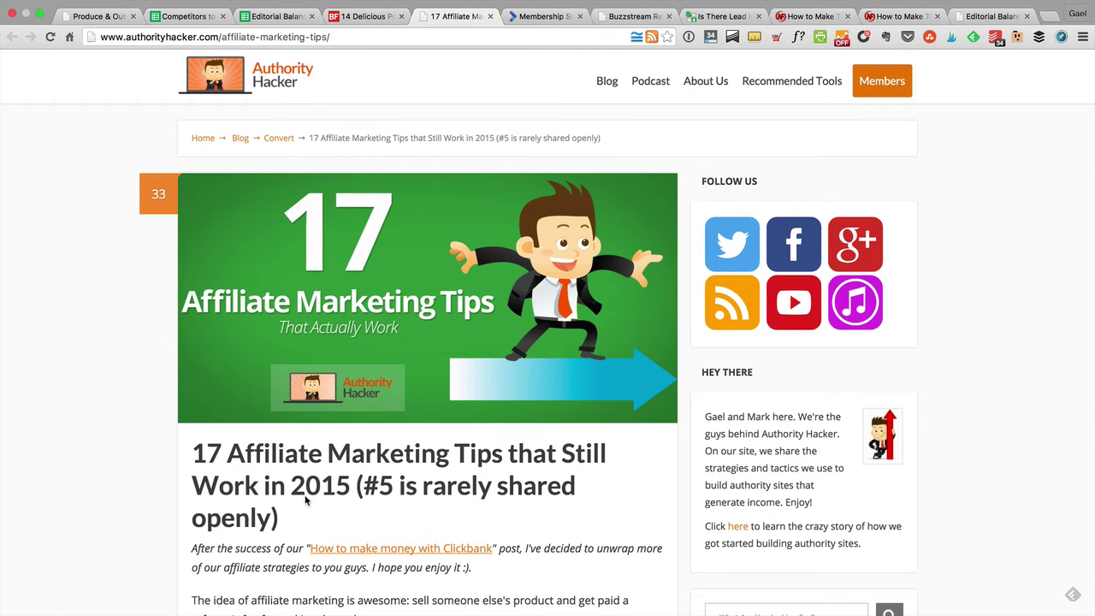
pyautogui.scroll(-10, 340, 454)
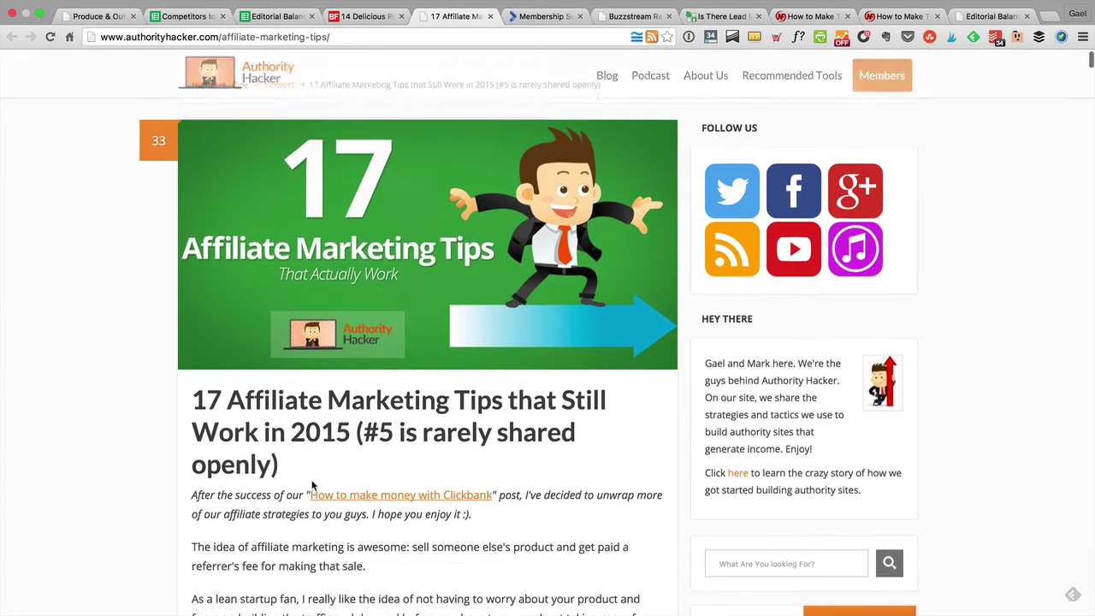
pyautogui.scroll(-15, 312, 482)
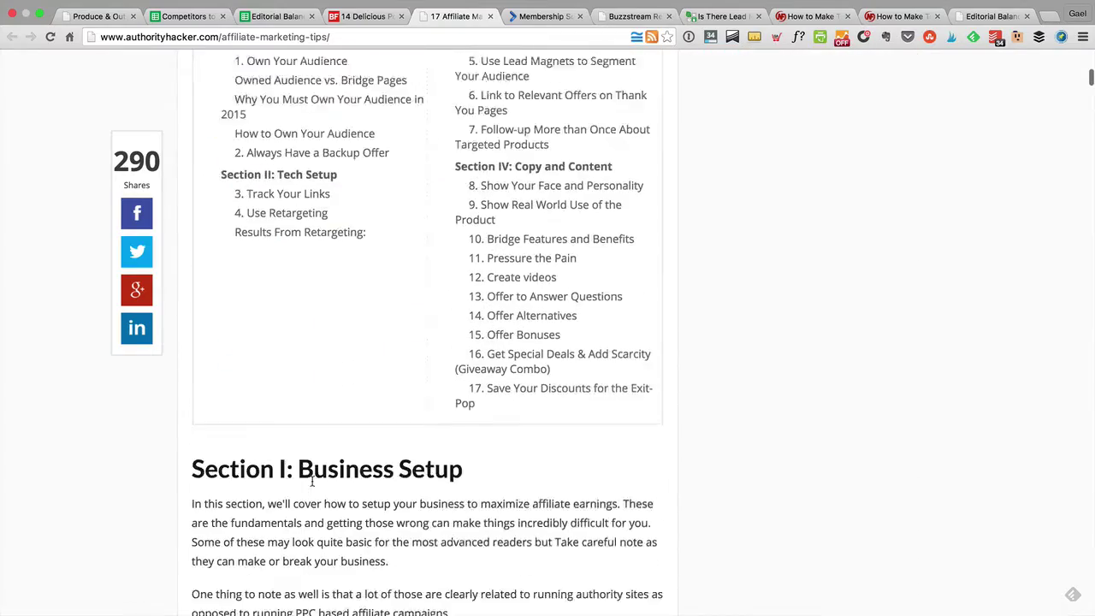
pyautogui.scroll(-10, 313, 484)
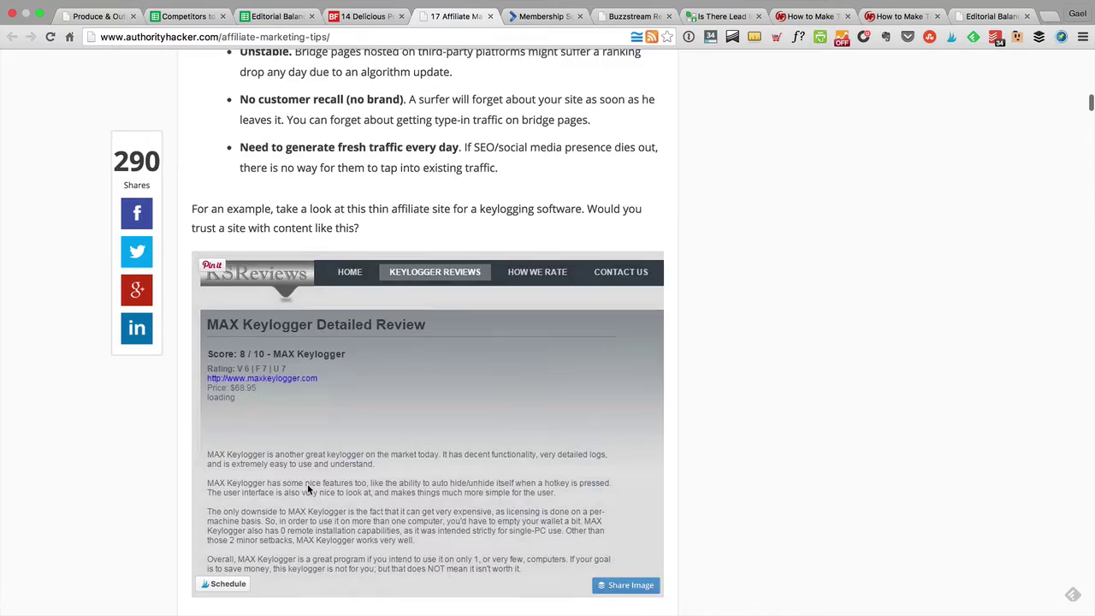
pyautogui.scroll(-15, 307, 483)
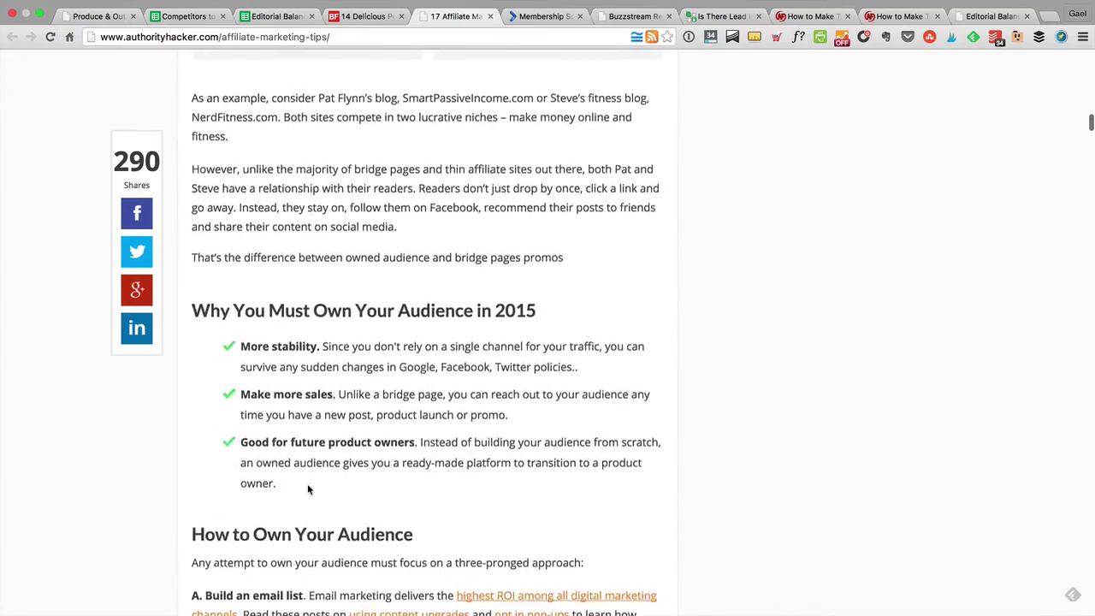
pyautogui.scroll(-20, 307, 483)
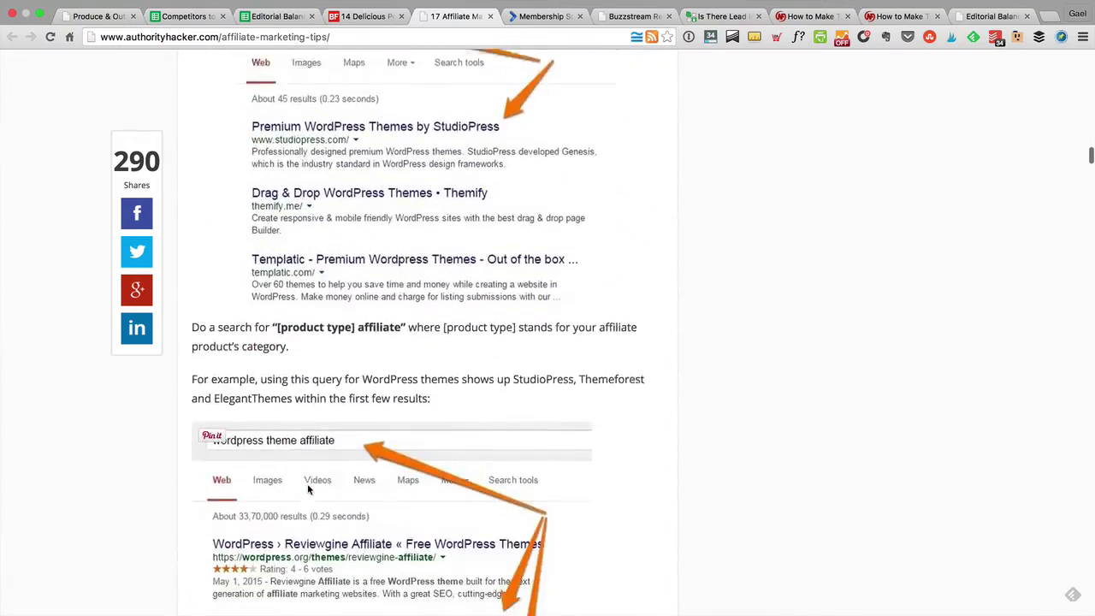
pyautogui.scroll(-10, 307, 483)
pyautogui.scroll(-10, 307, 484)
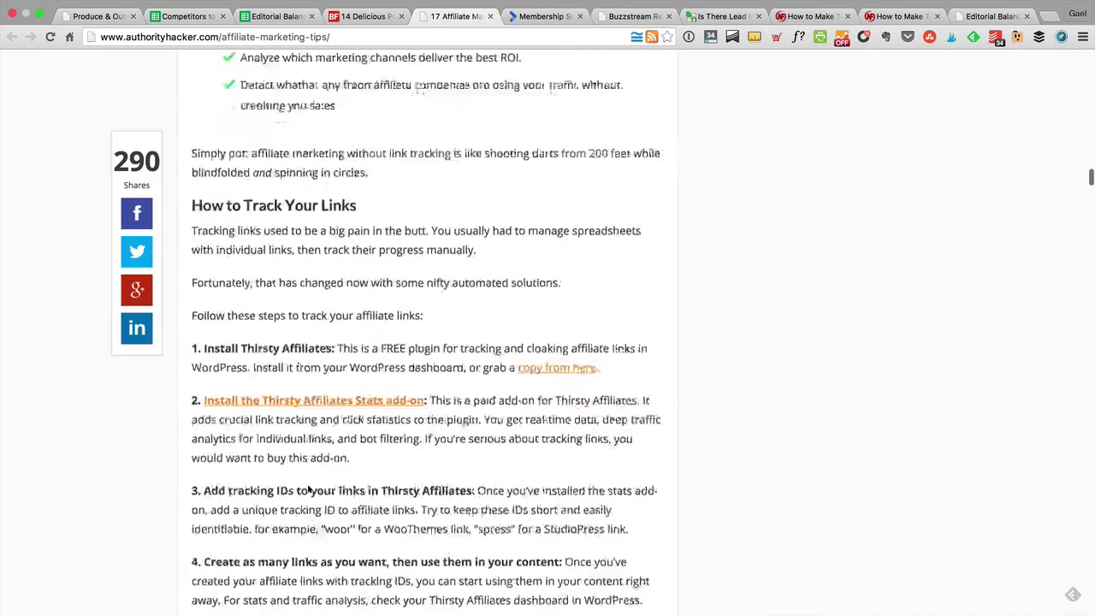
pyautogui.scroll(-15, 308, 490)
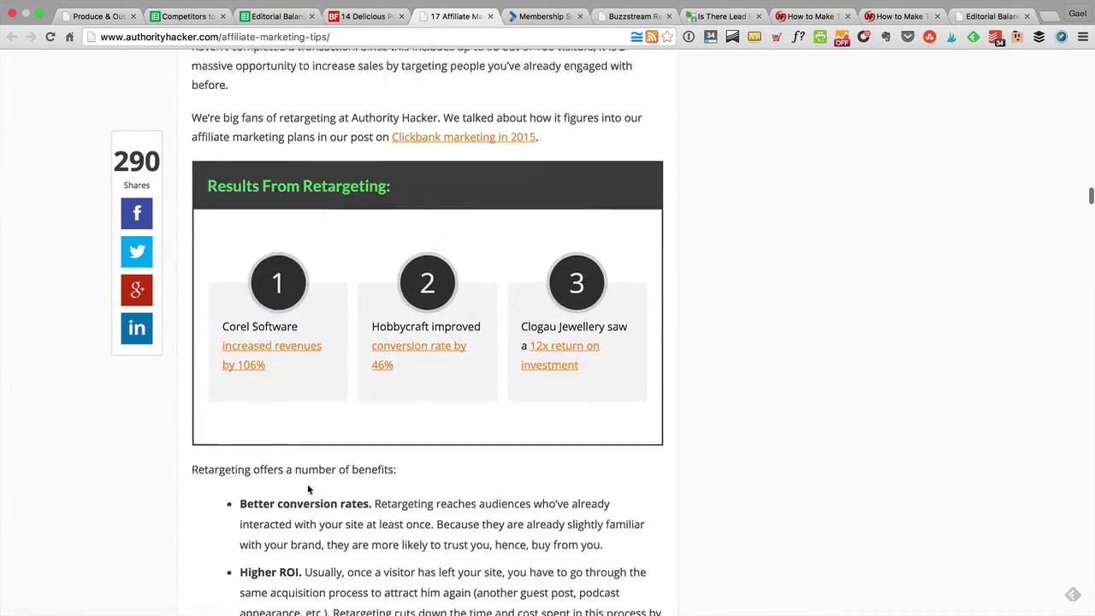
pyautogui.scroll(-20, 309, 489)
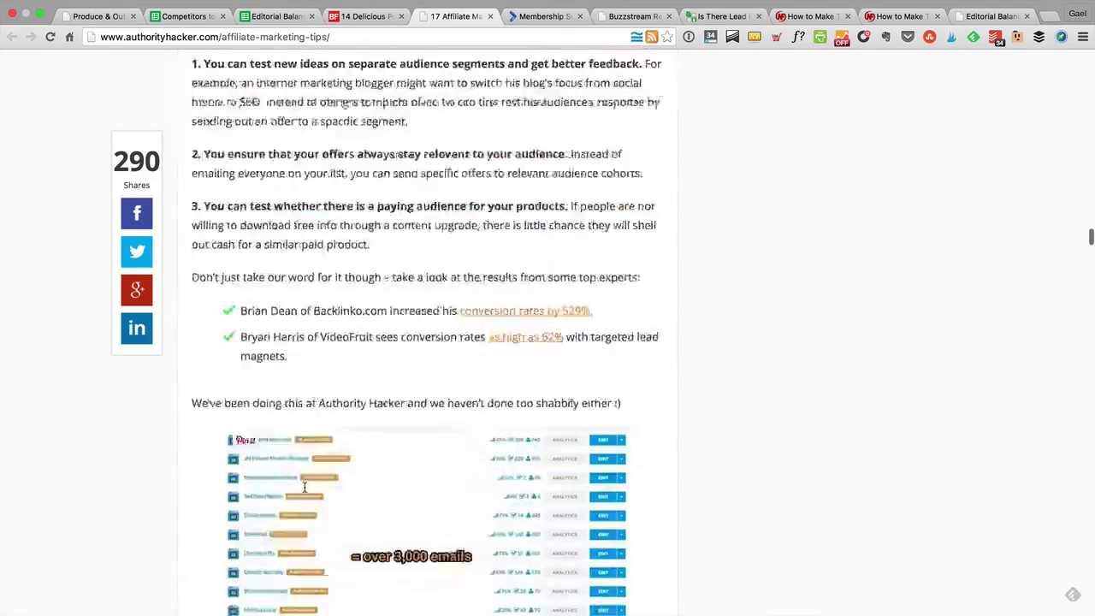
pyautogui.scroll(-6, 304, 487)
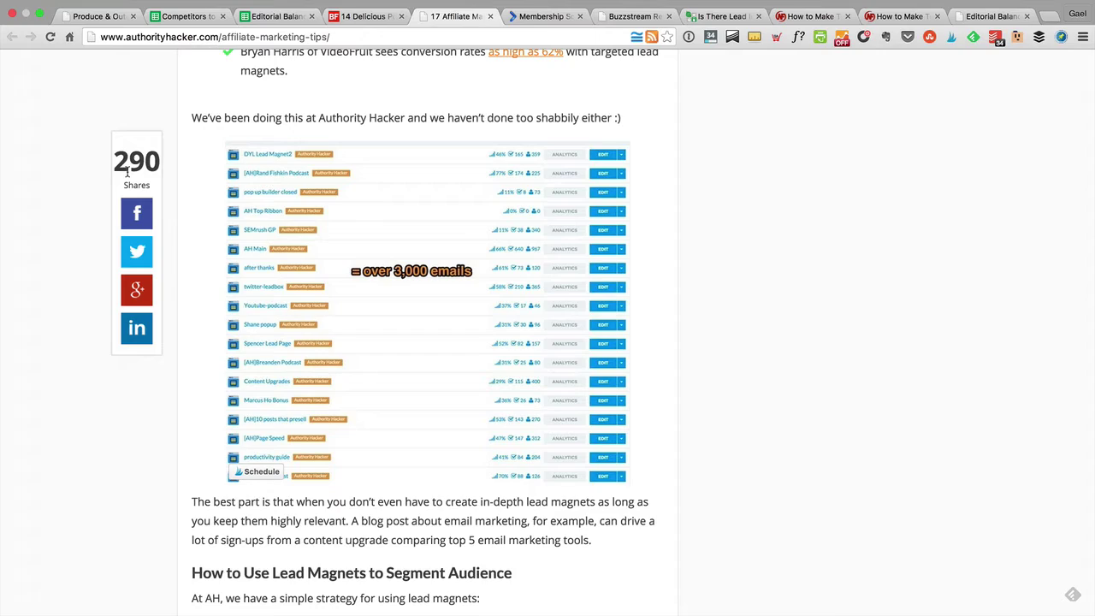
pyautogui.moveTo(116, 162); pyautogui.dragTo(161, 162)
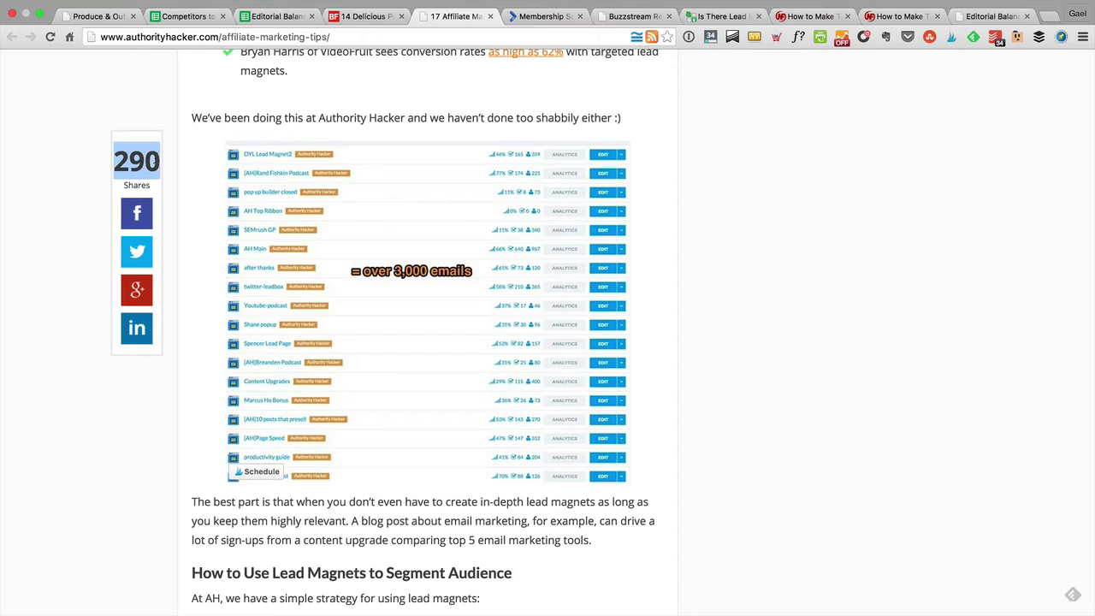
# - Read the article further down to section 13, Offer to Answer Questions
pyautogui.scroll(-20, 350, 462)
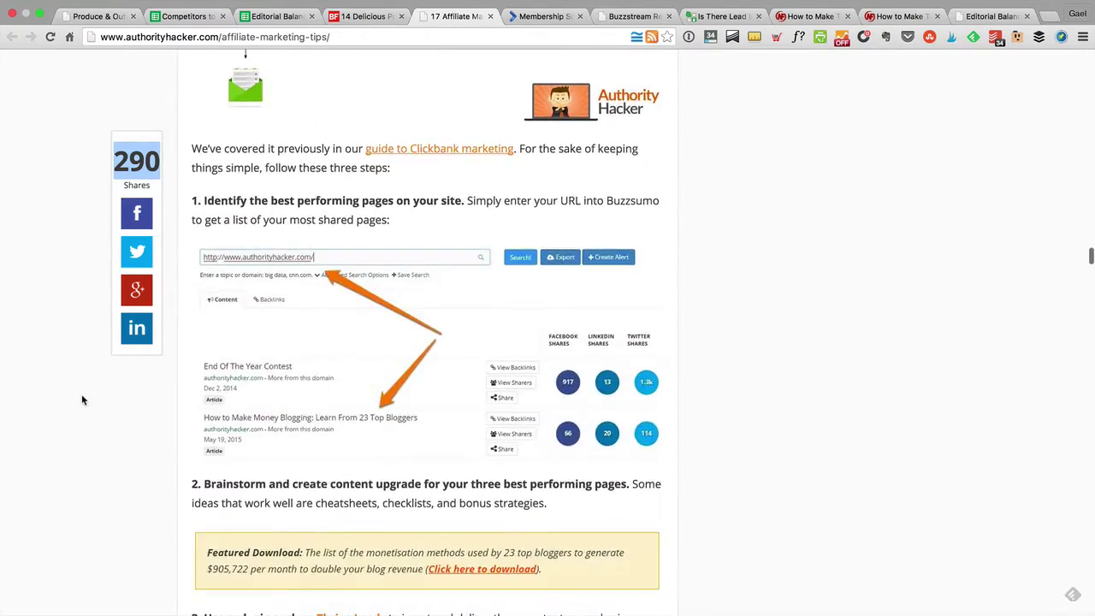
pyautogui.scroll(-20, 716, 488)
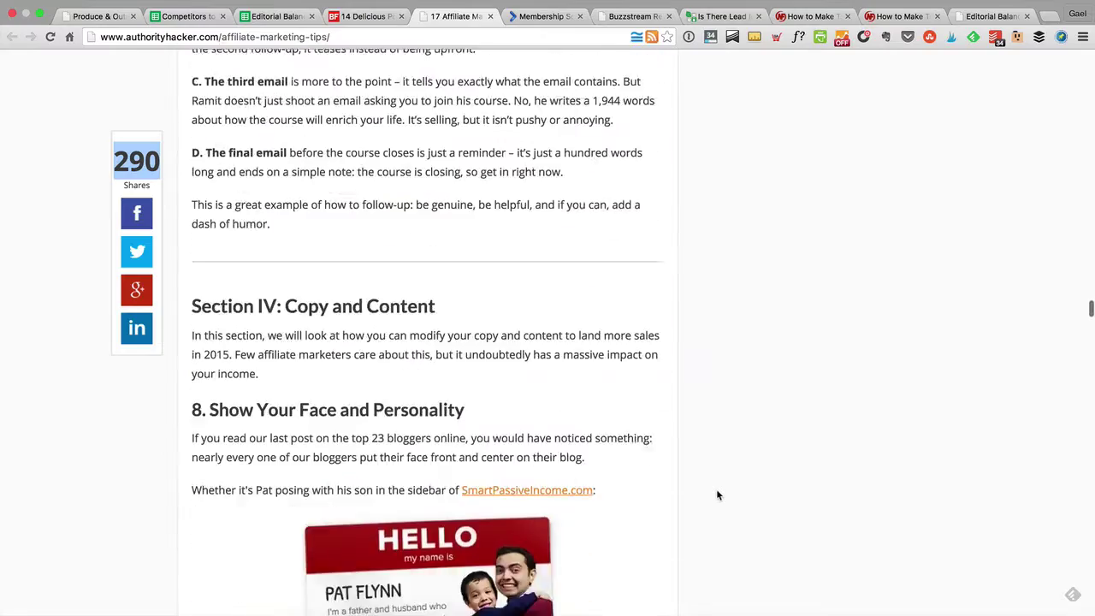
pyautogui.scroll(-20, 716, 495)
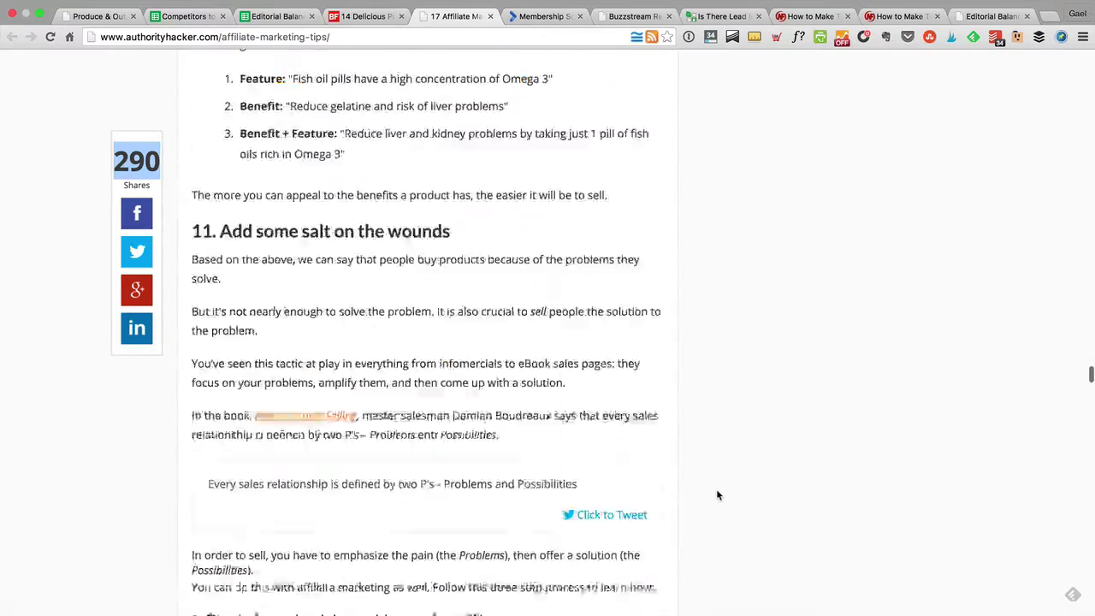
pyautogui.scroll(-15, 717, 495)
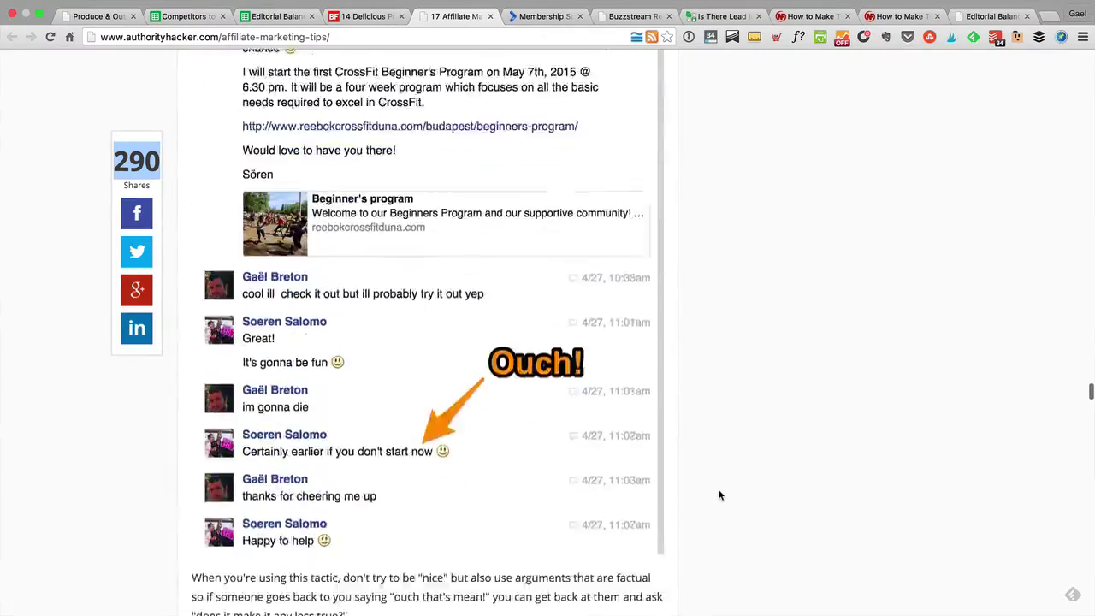
pyautogui.scroll(-20, 719, 495)
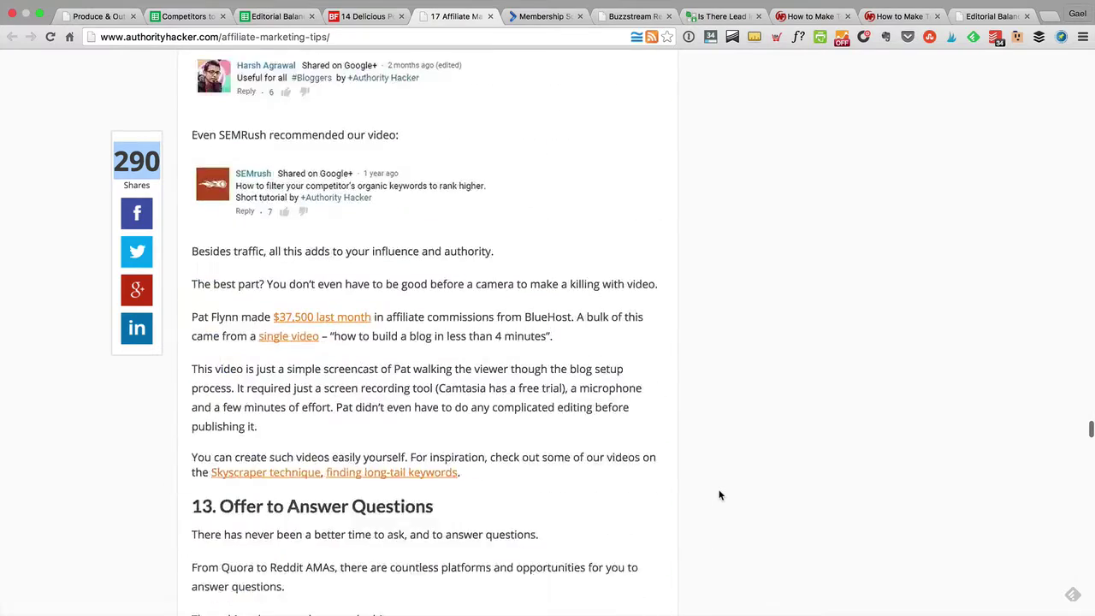
# - Return to the Editorial Balance Spreadsheet and select the Best x for y post type in A4
pyautogui.click(276, 15)
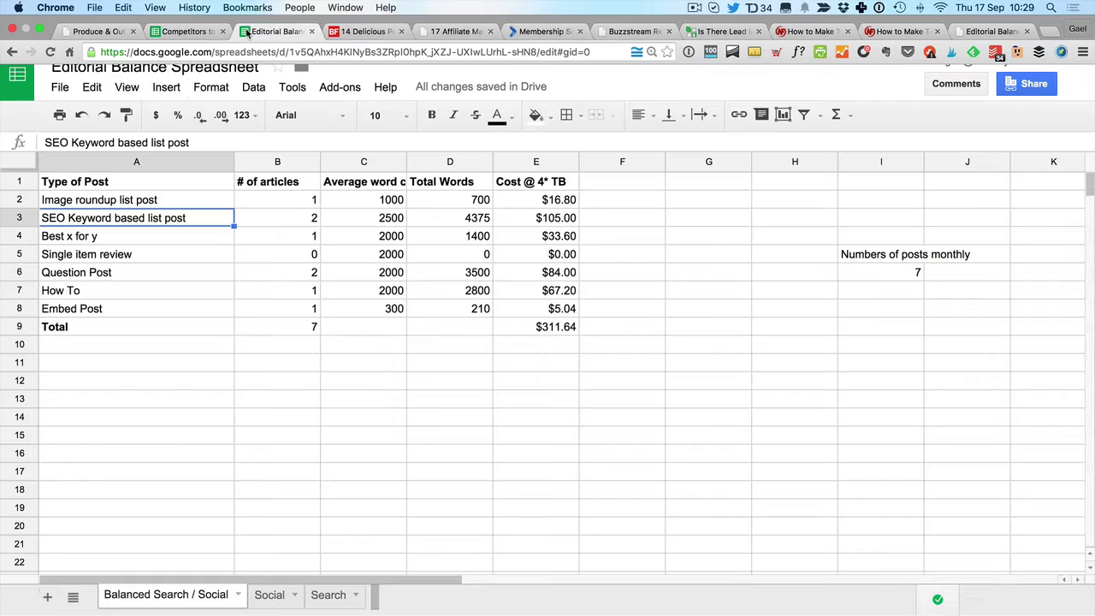
pyautogui.click(125, 237)
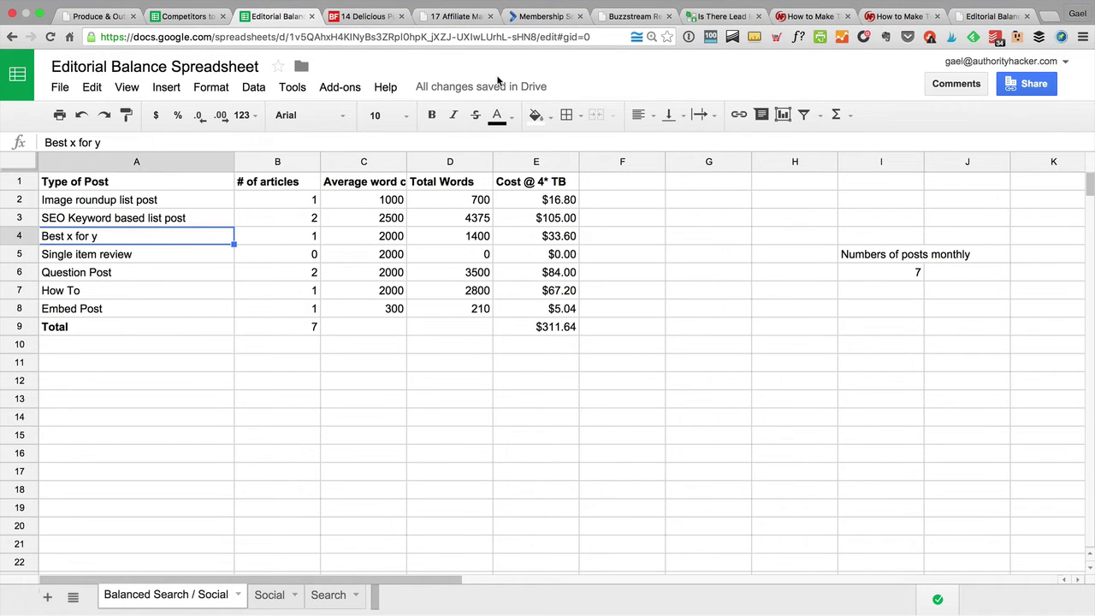
# - Open the imimpact Membership and Product Delivery Solutions article and highlight its title
pyautogui.click(544, 15)
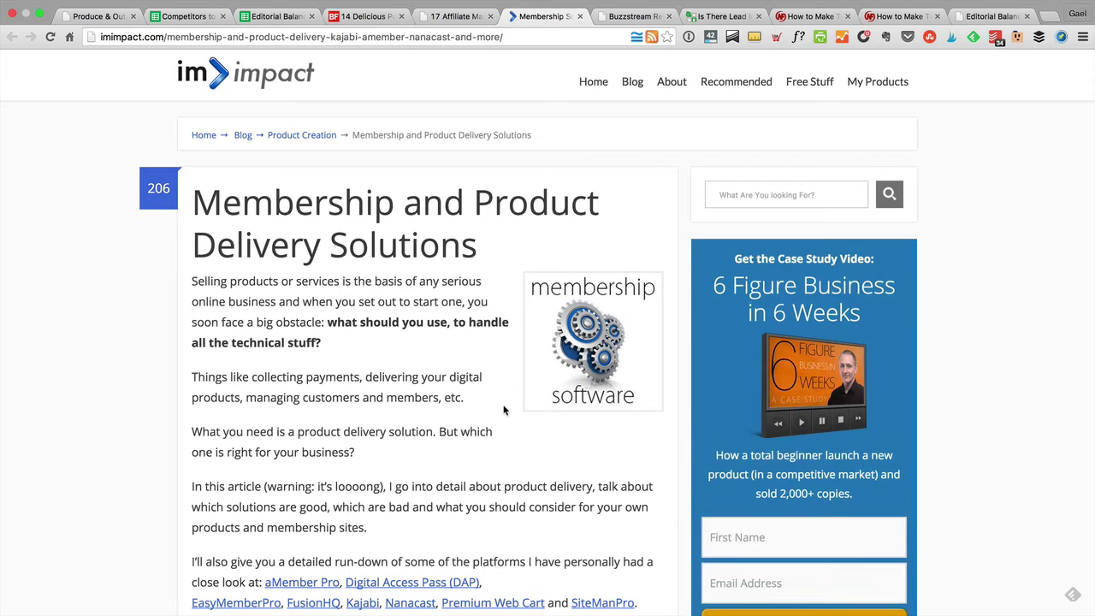
pyautogui.scroll(-1, 503, 411)
pyautogui.moveTo(194, 139); pyautogui.dragTo(465, 205)
pyautogui.scroll(1, 503, 221)
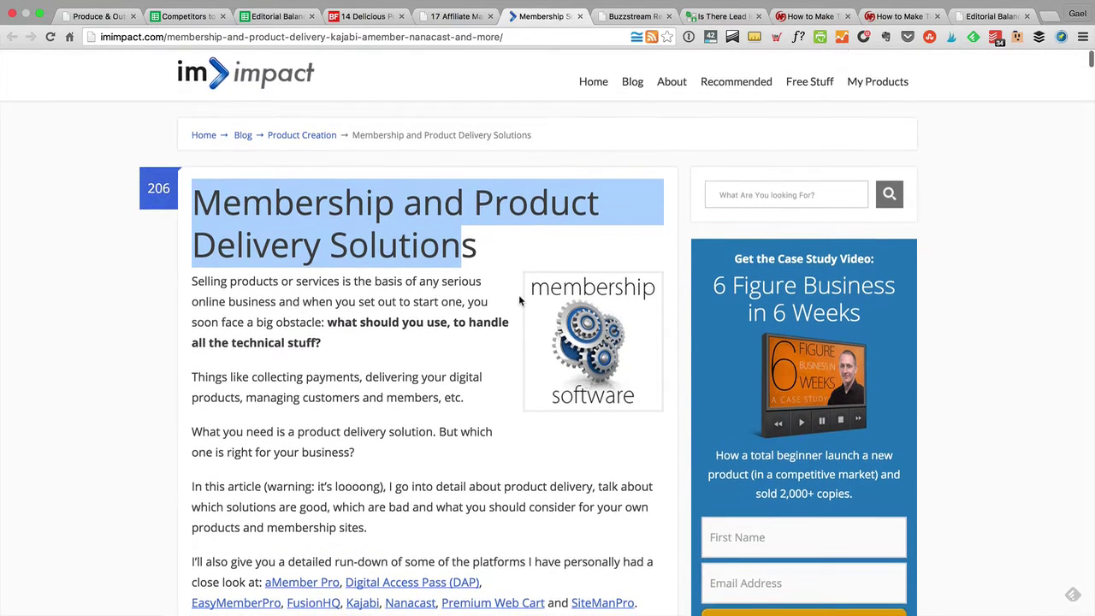
pyautogui.scroll(-2, 432, 268)
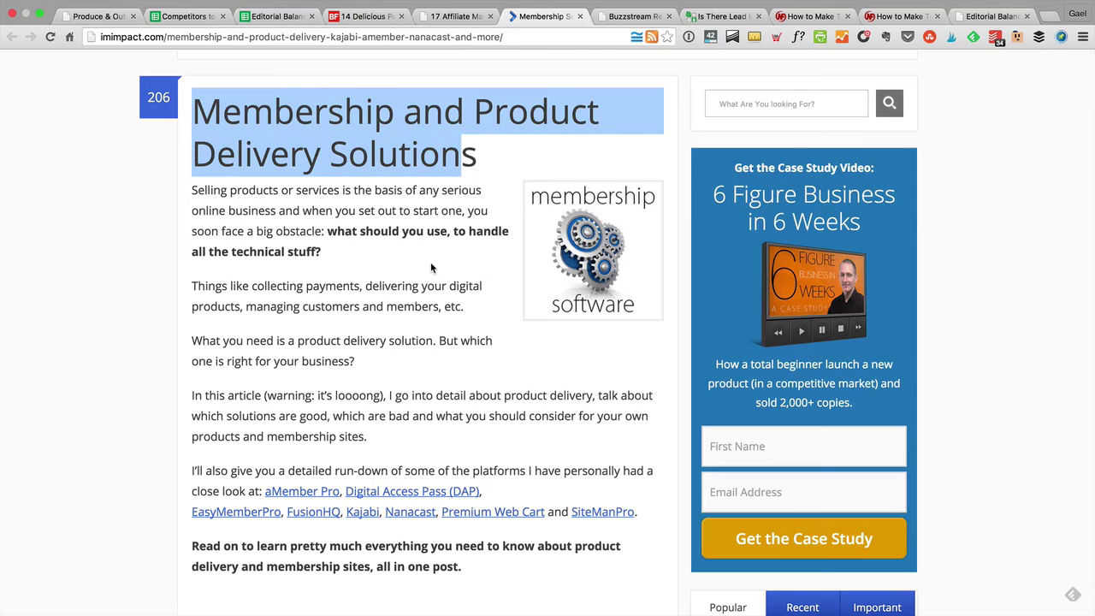
pyautogui.scroll(-10, 438, 270)
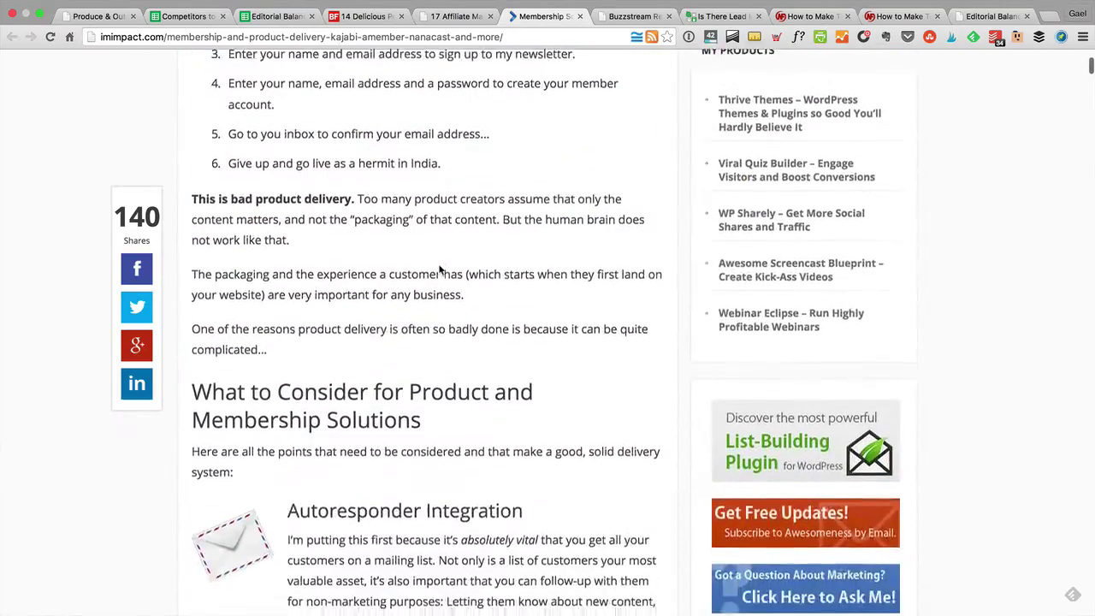
pyautogui.scroll(12, 439, 269)
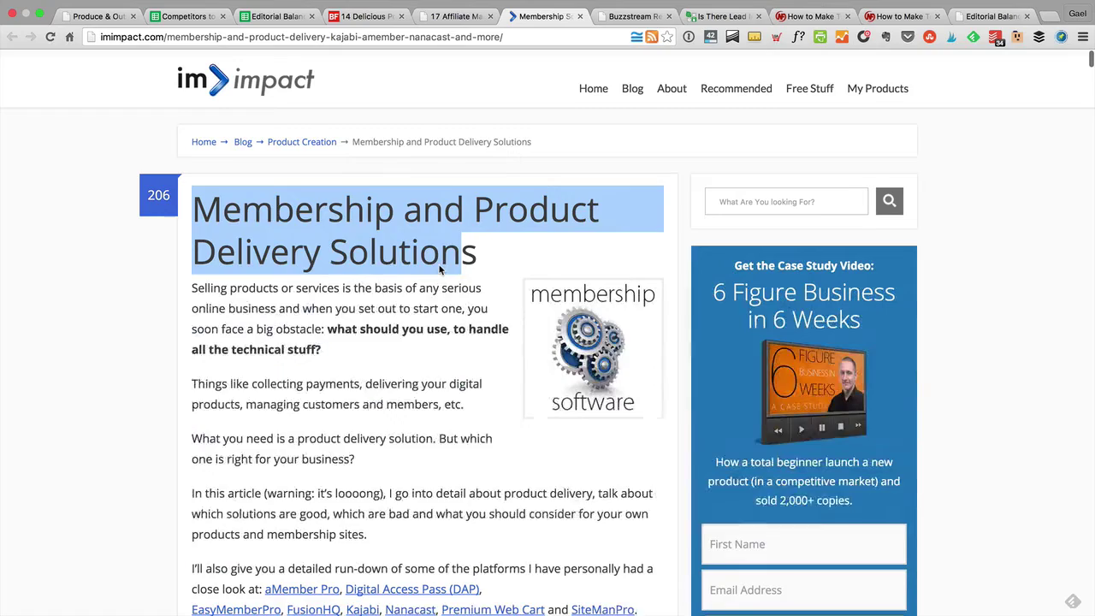
pyautogui.click(303, 219)
pyautogui.moveTo(481, 248); pyautogui.dragTo(191, 204)
pyautogui.scroll(-12, 413, 242)
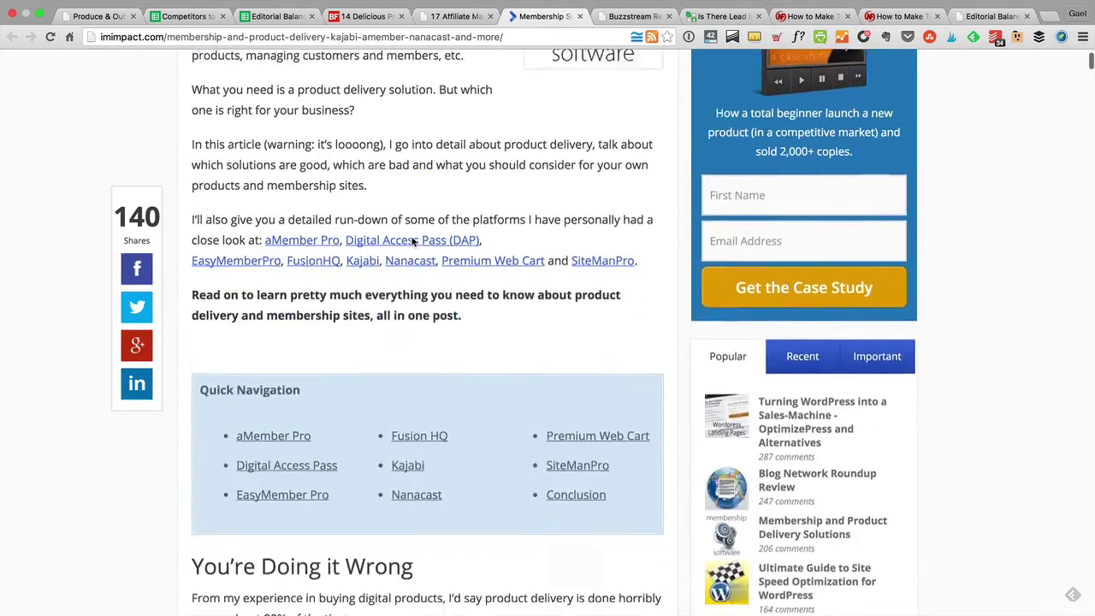
pyautogui.scroll(-2, 413, 242)
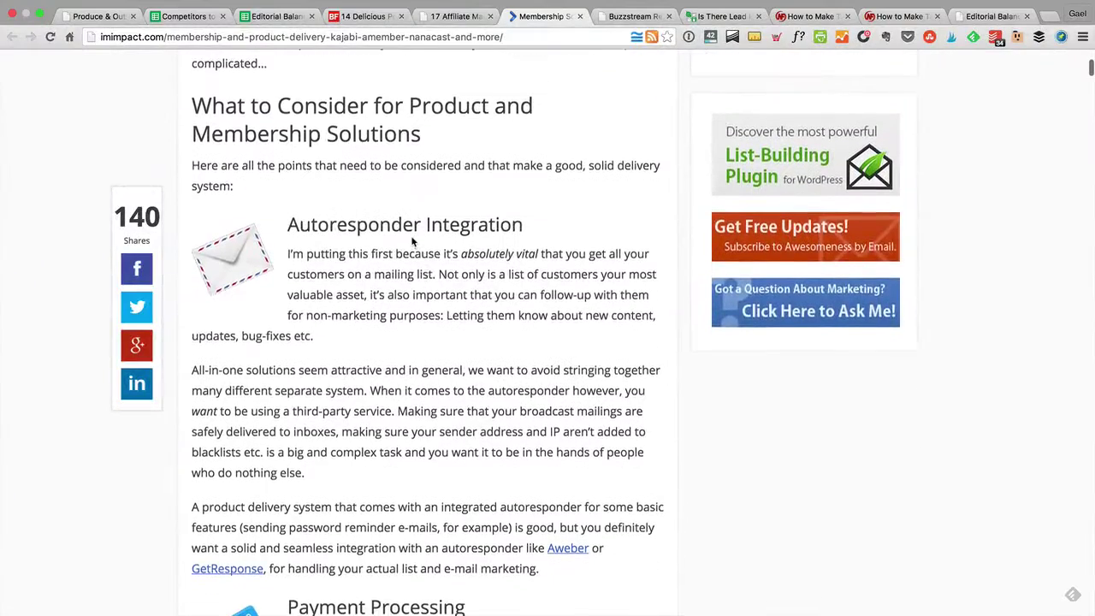
pyautogui.scroll(4, 411, 239)
pyautogui.scroll(1, 412, 237)
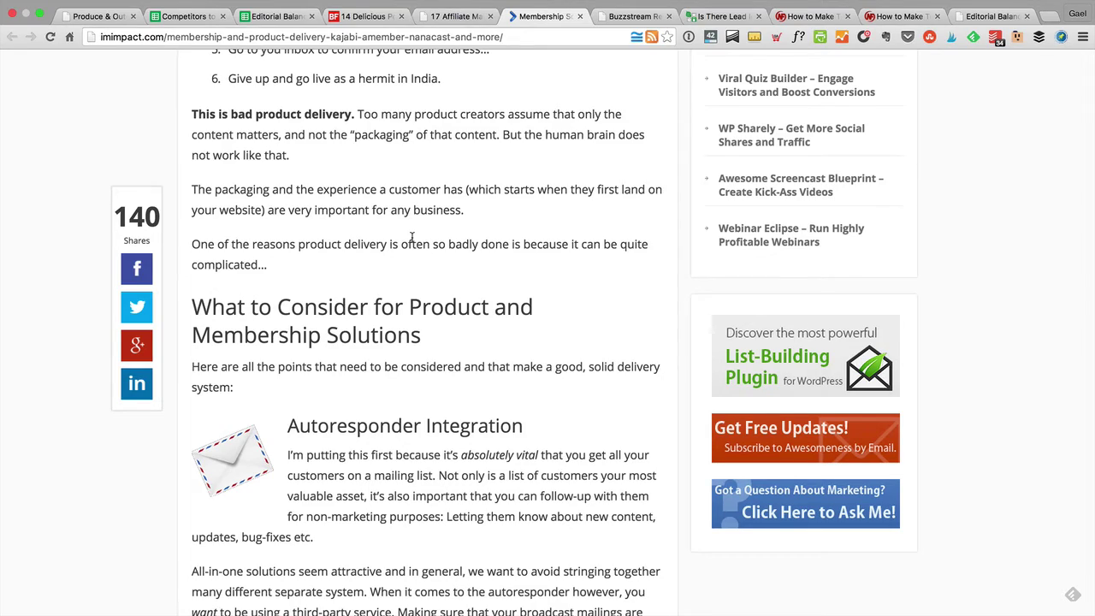
# - Read down through the platform reviews to the 'No WordPress Plugins?' heading
pyautogui.scroll(-15, 411, 240)
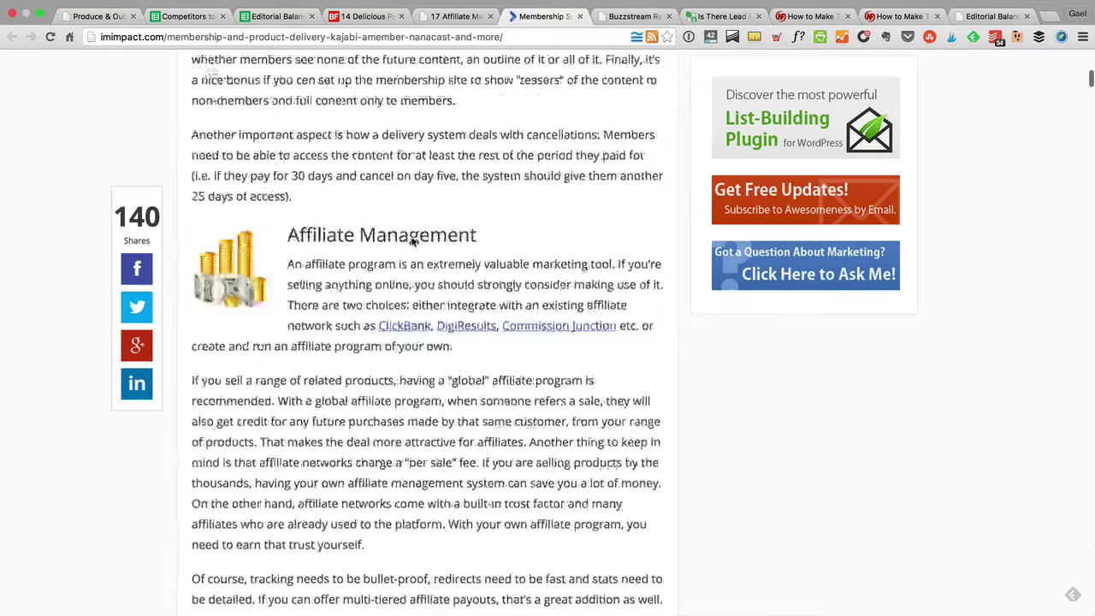
pyautogui.scroll(-4, 411, 243)
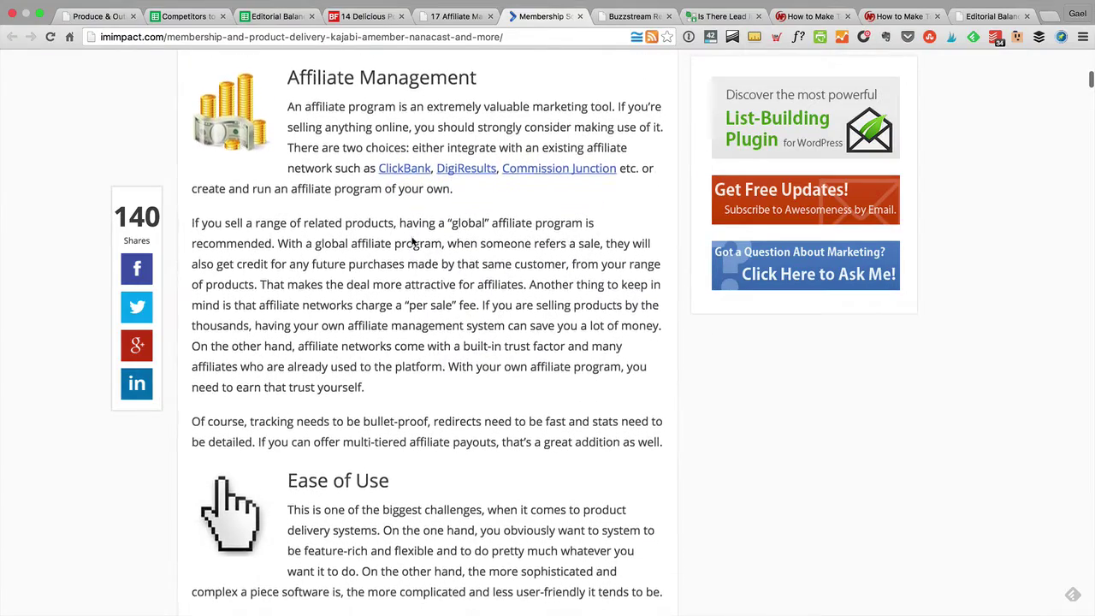
pyautogui.scroll(-15, 413, 240)
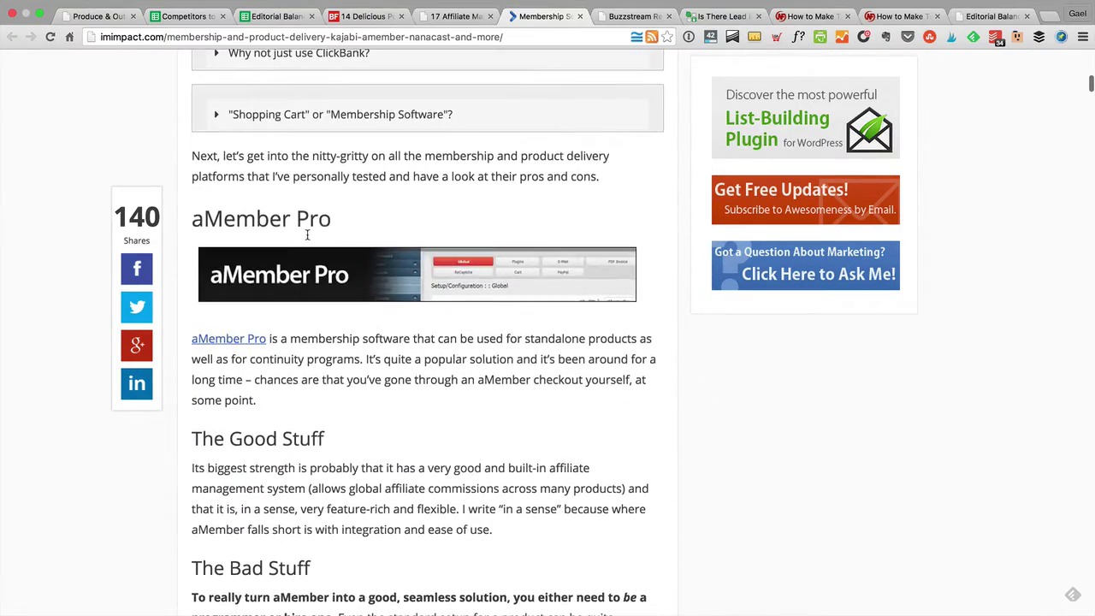
pyautogui.scroll(-10, 282, 226)
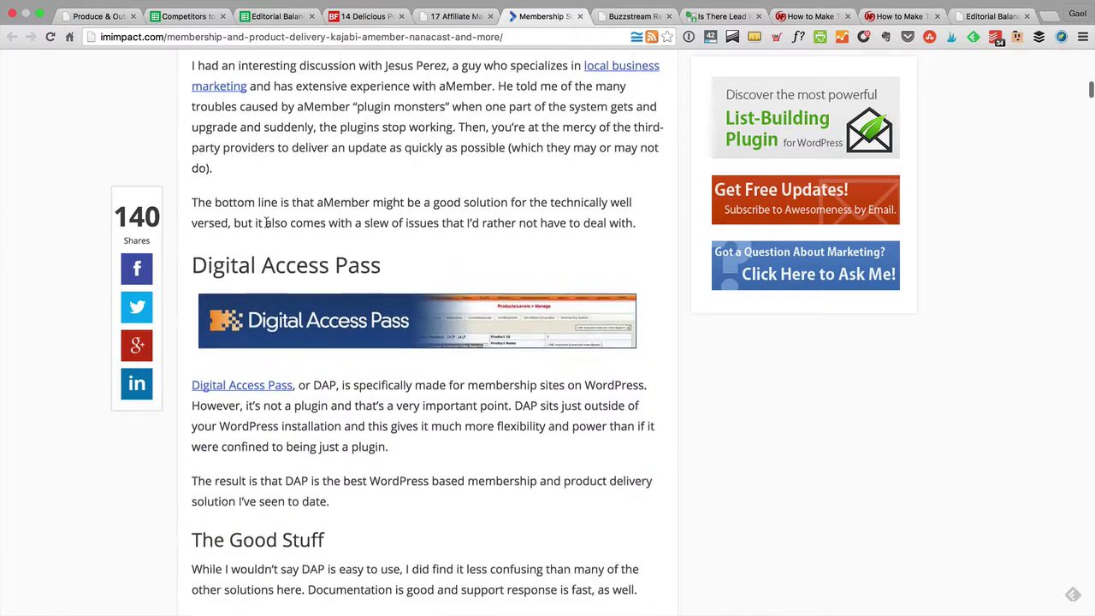
pyautogui.scroll(-20, 266, 227)
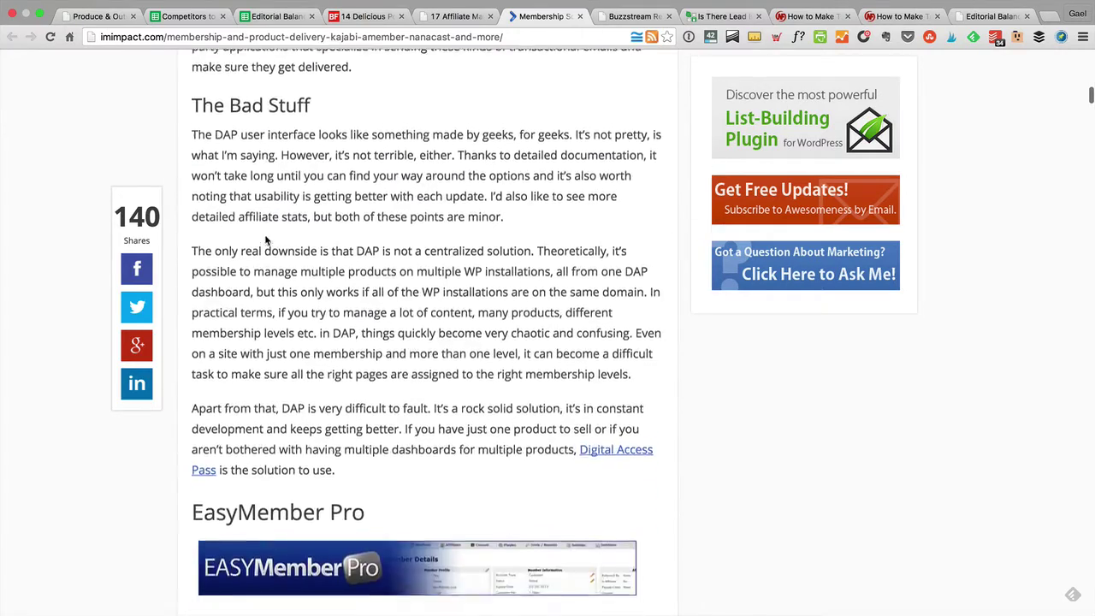
pyautogui.scroll(-5, 266, 241)
pyautogui.moveTo(373, 325); pyautogui.dragTo(218, 313)
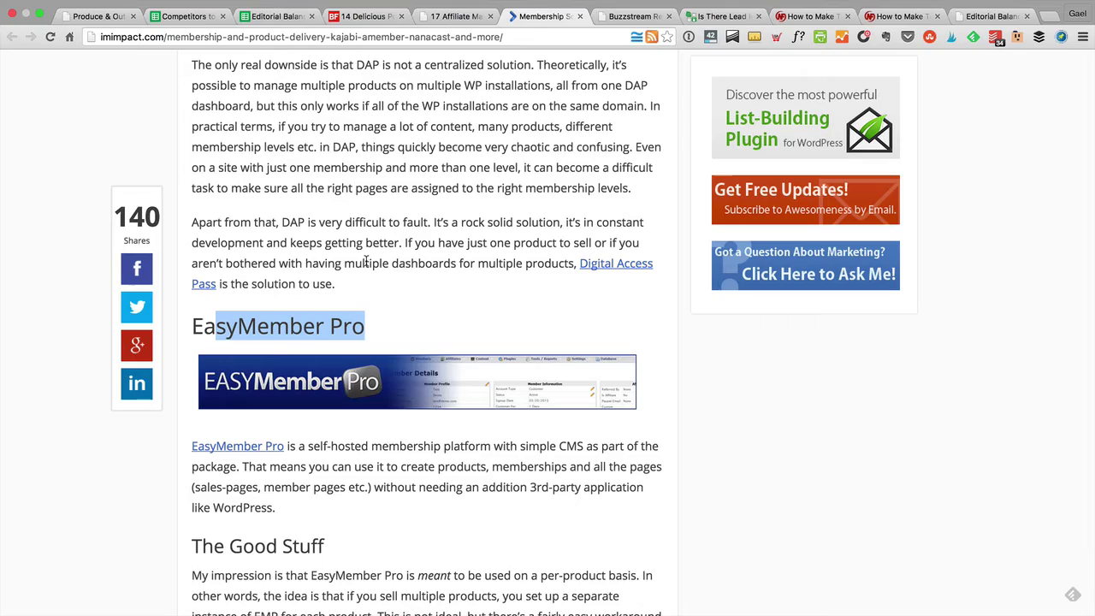
pyautogui.scroll(-10, 368, 266)
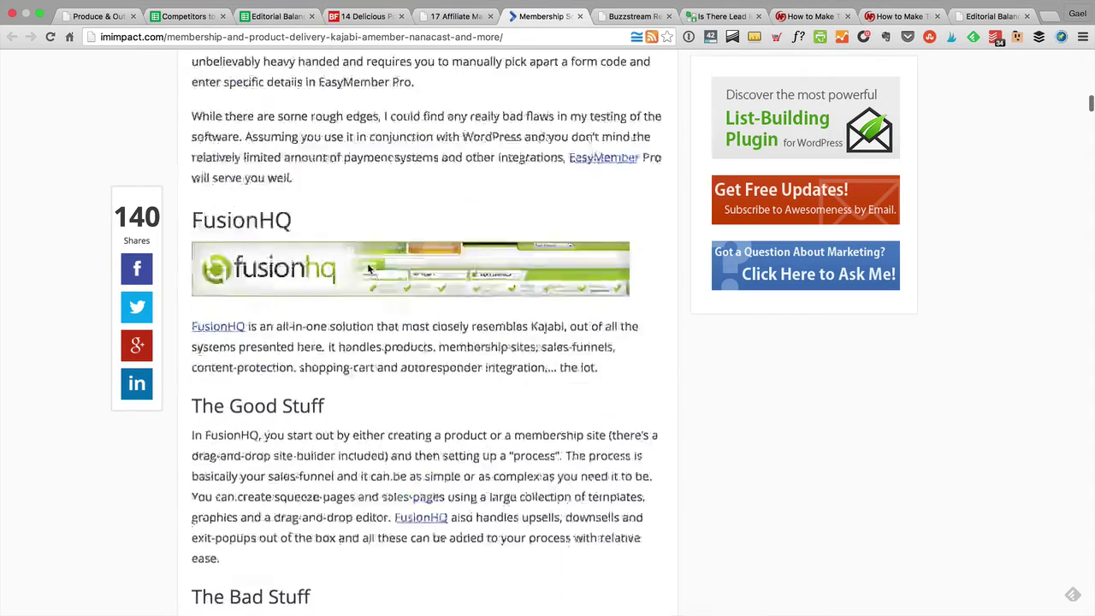
pyautogui.scroll(-10, 368, 269)
pyautogui.scroll(-4, 368, 269)
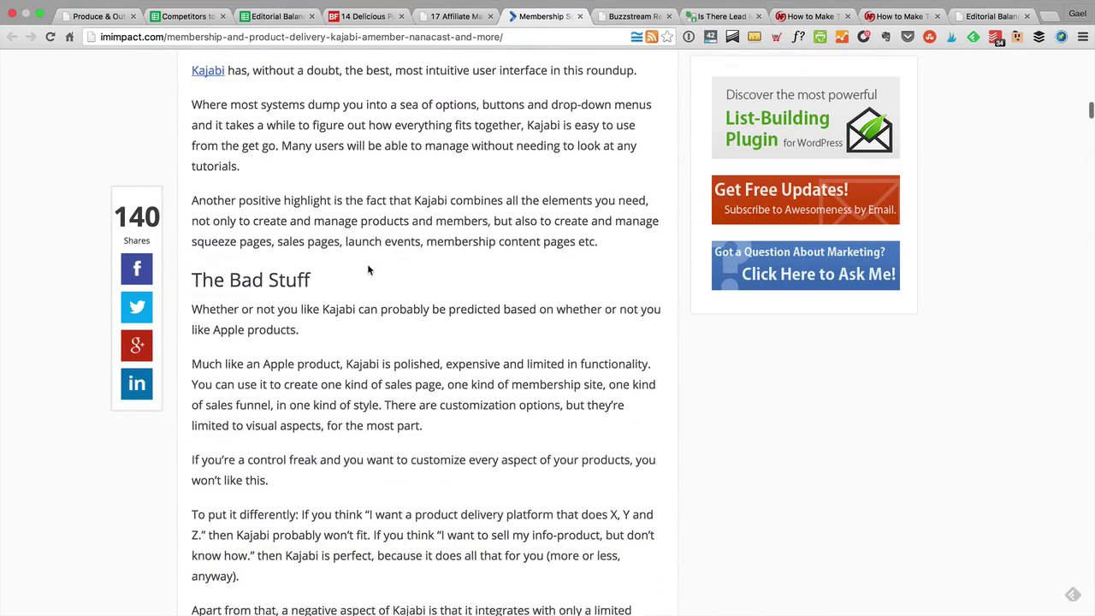
pyautogui.scroll(-15, 367, 269)
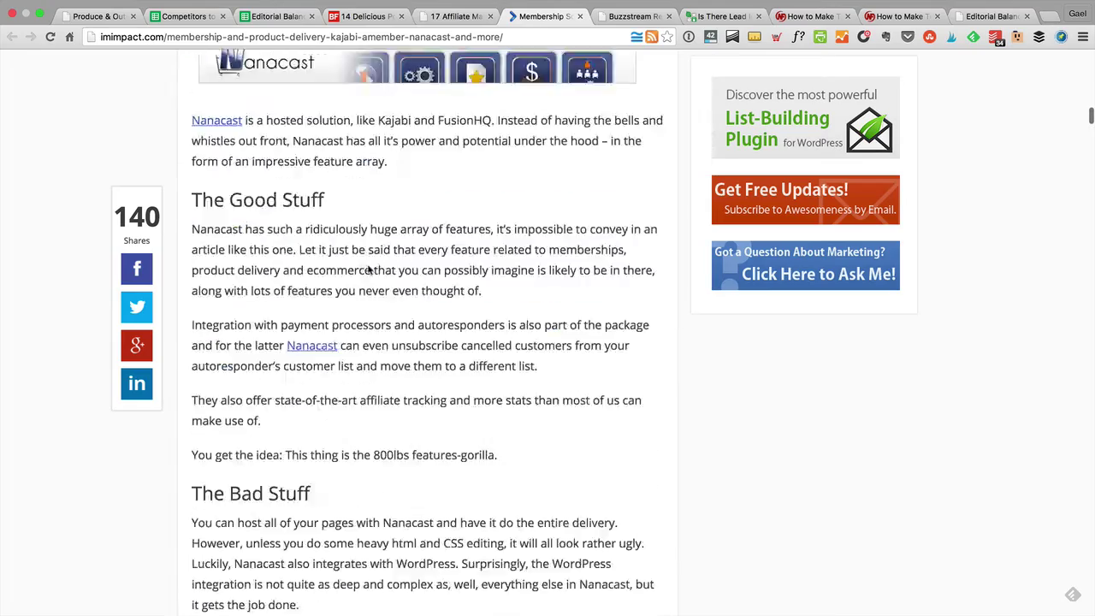
pyautogui.scroll(-12, 367, 266)
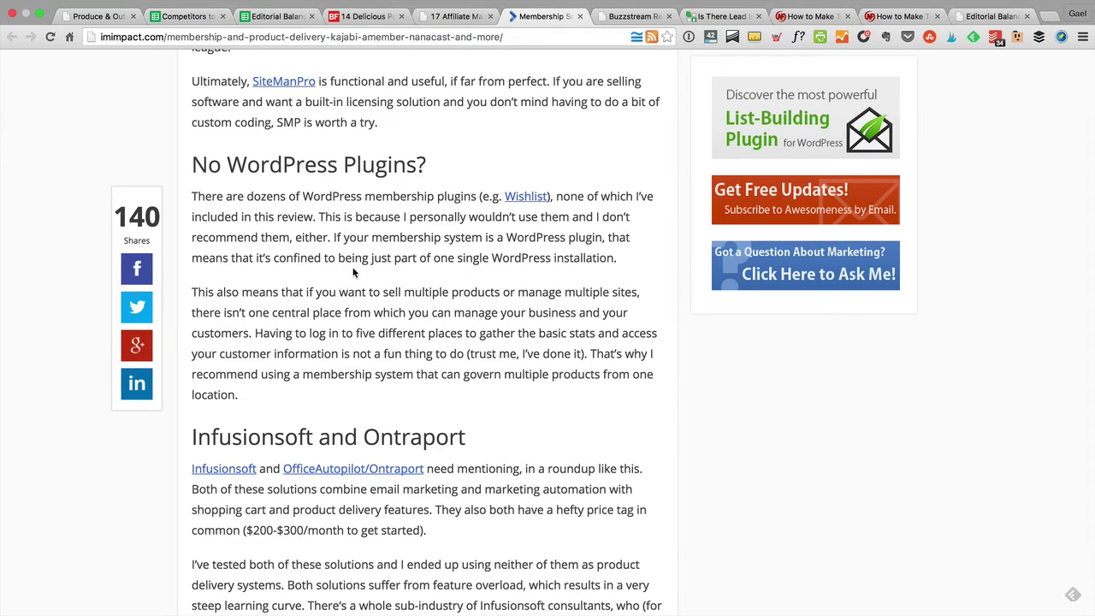
# - Select the Single item review post type in A5, then open Authority Hacker's Buzzstream review
pyautogui.click(274, 32)
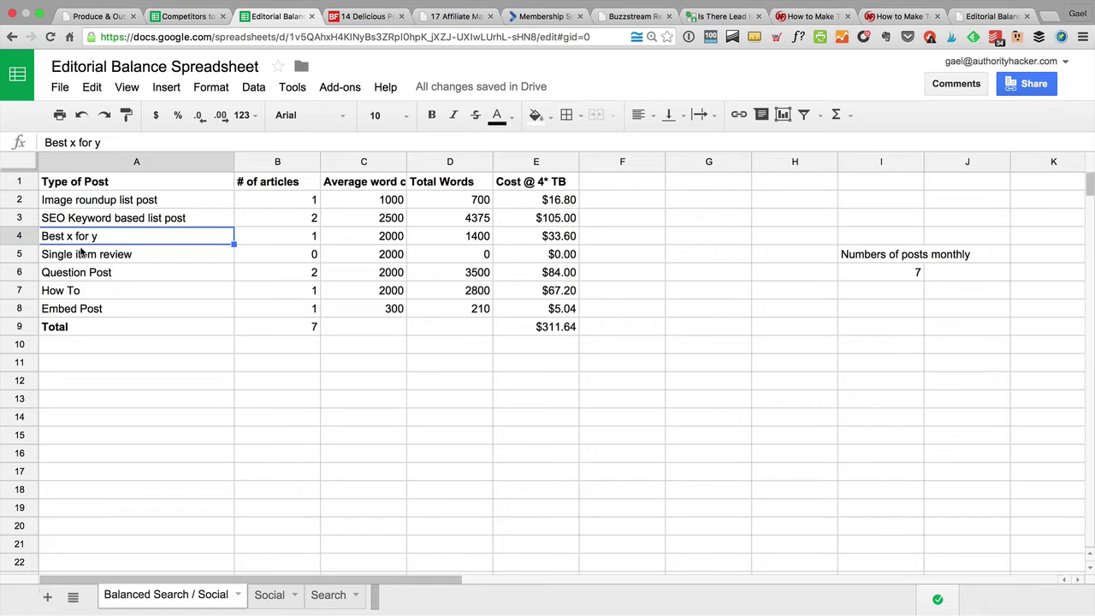
pyautogui.click(77, 263)
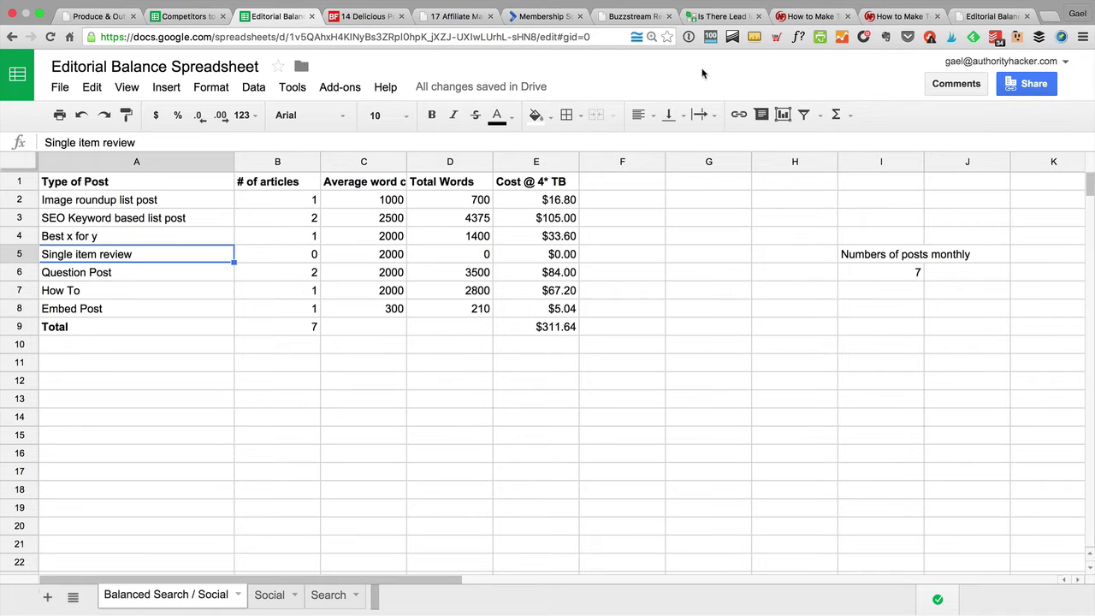
pyautogui.click(610, 23)
pyautogui.scroll(-2, 549, 89)
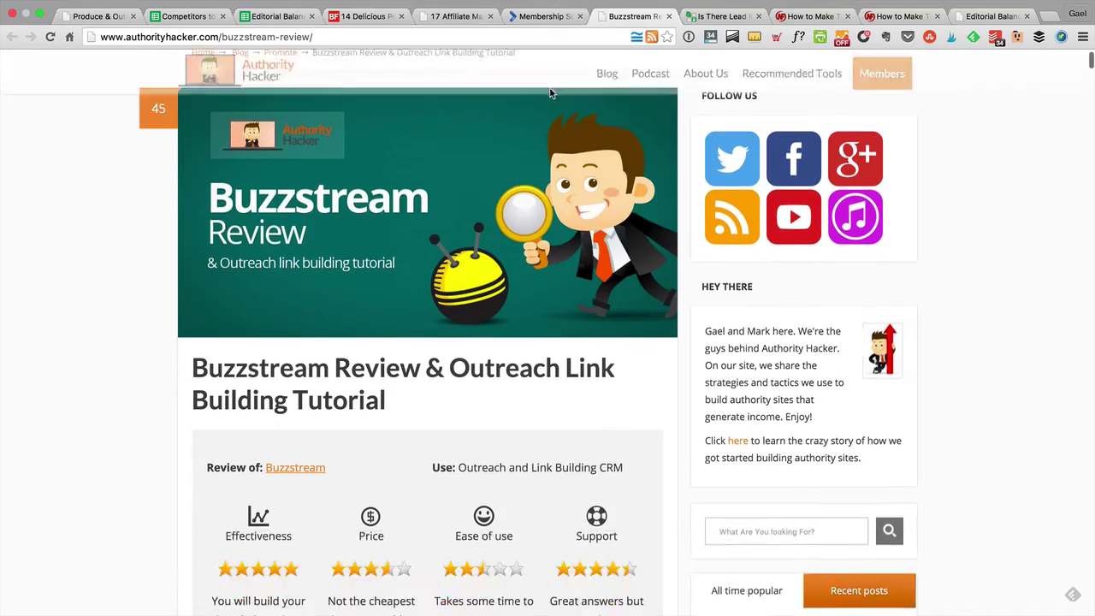
pyautogui.scroll(-15, 564, 102)
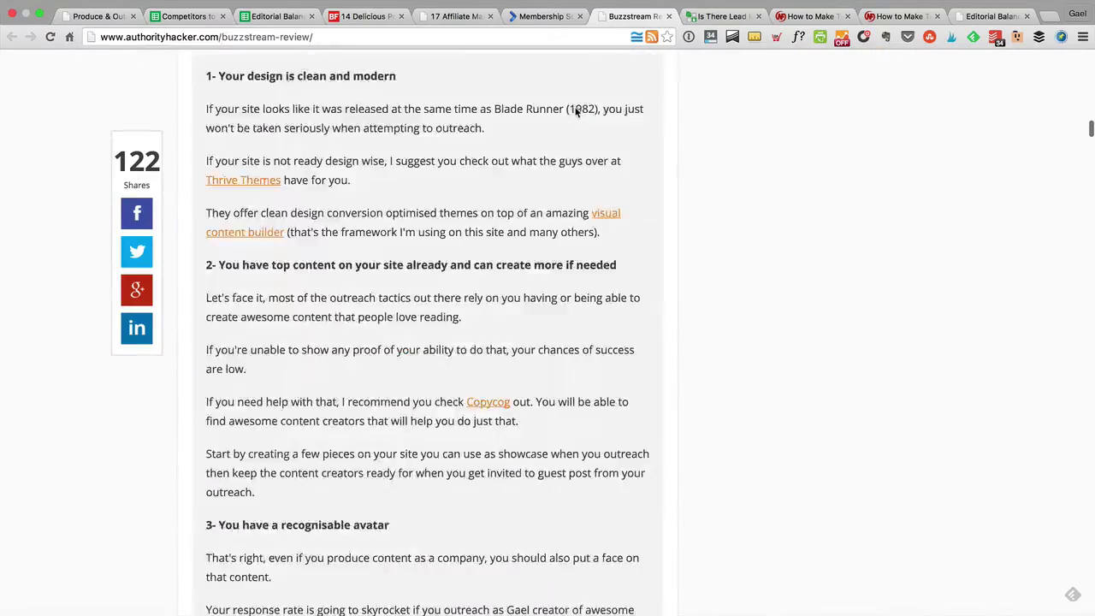
pyautogui.scroll(-15, 576, 111)
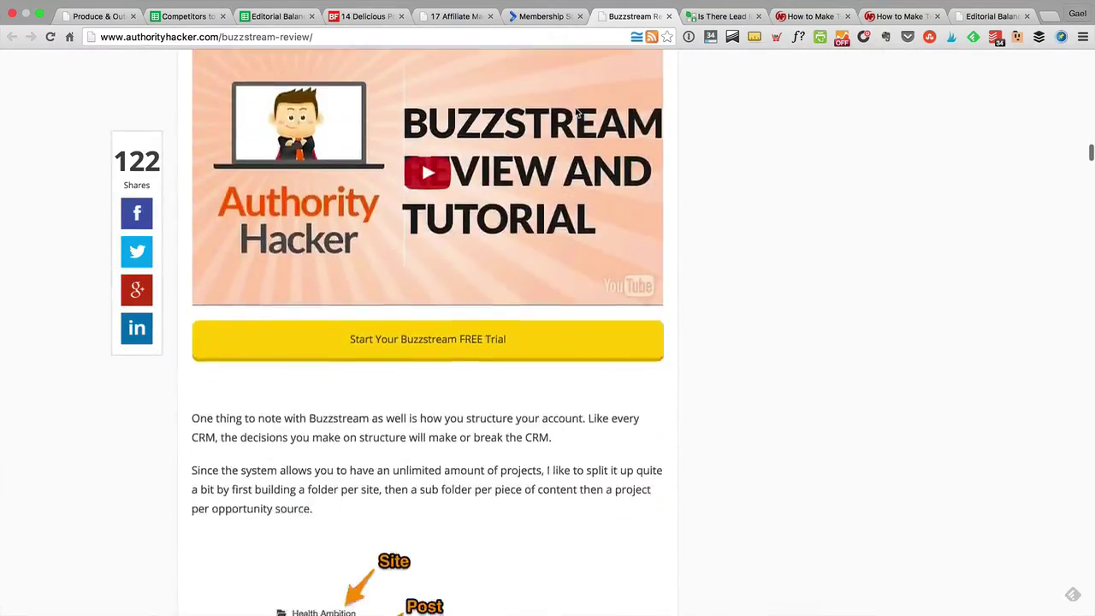
pyautogui.scroll(-15, 576, 113)
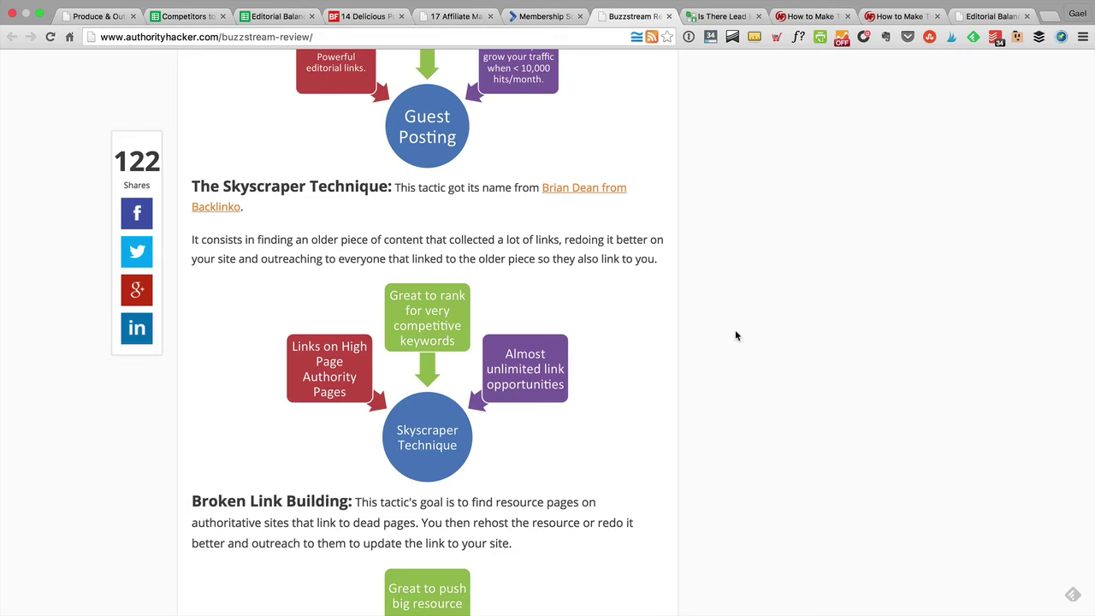
# - Read the Buzzstream review down to its suggested outreach template
pyautogui.scroll(-10, 735, 331)
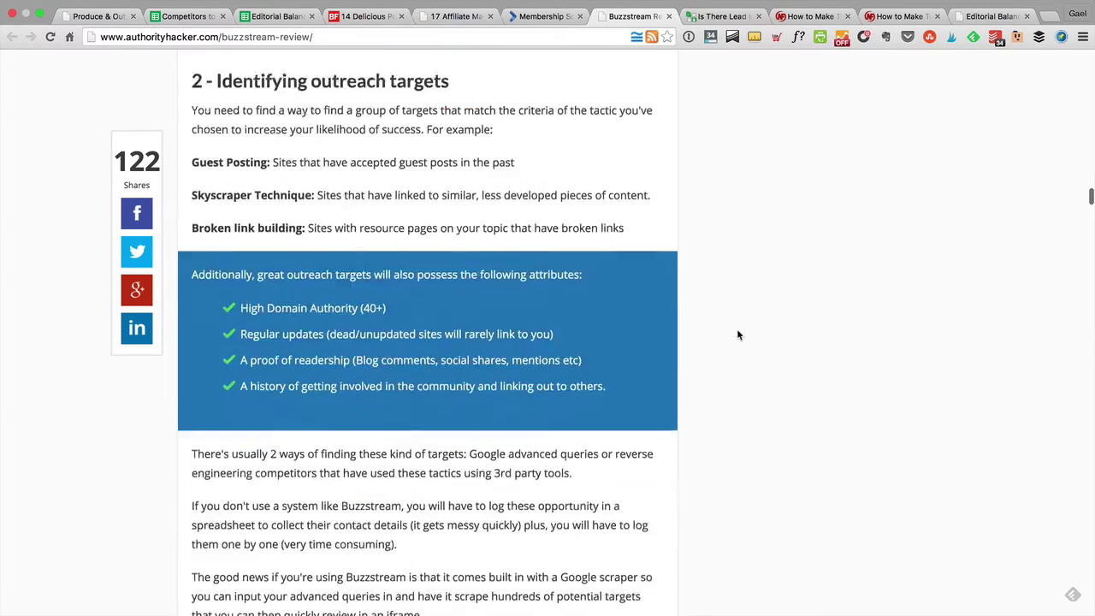
pyautogui.scroll(-10, 738, 334)
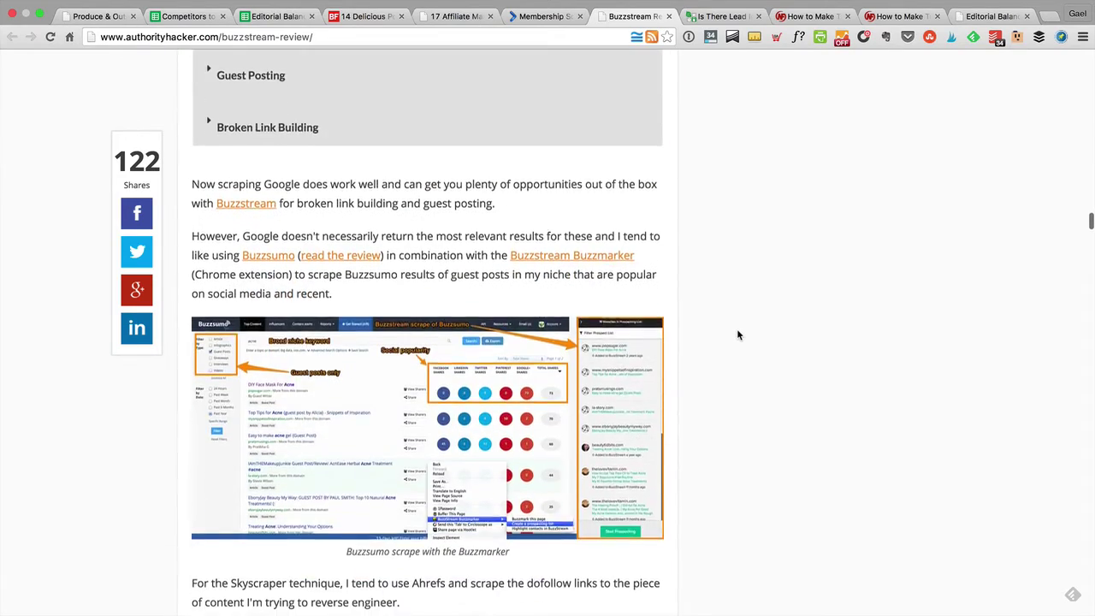
pyautogui.scroll(-8, 736, 335)
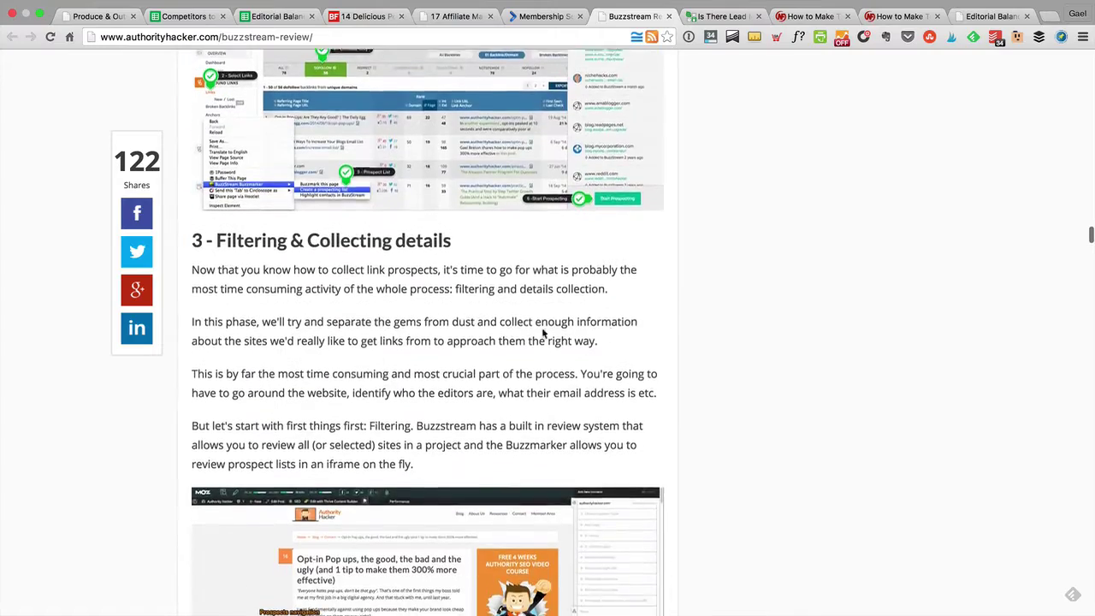
pyautogui.scroll(-10, 543, 334)
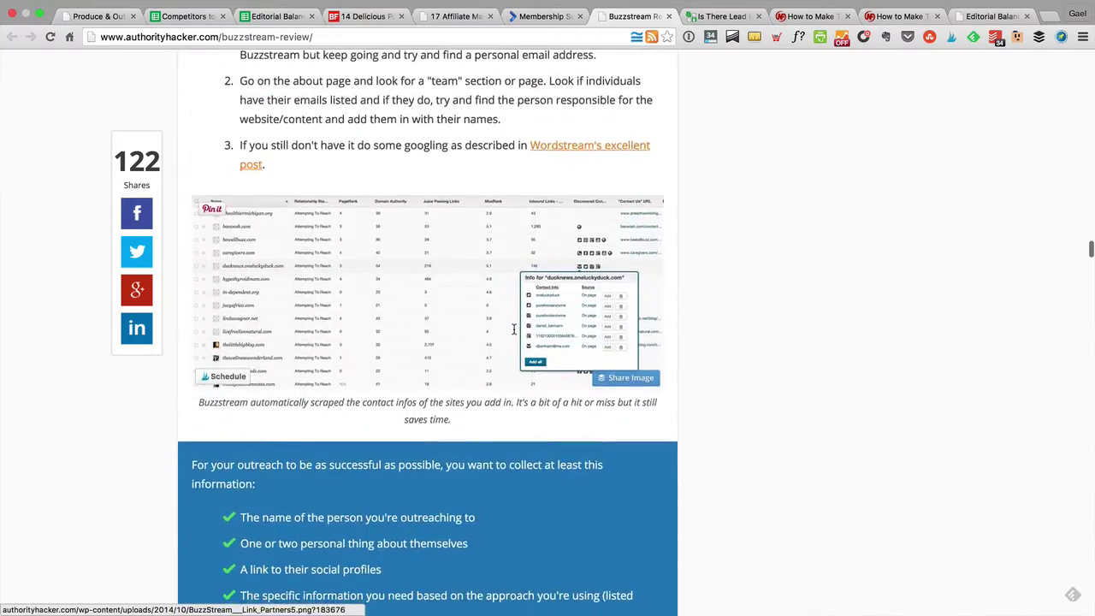
pyautogui.scroll(-10, 514, 329)
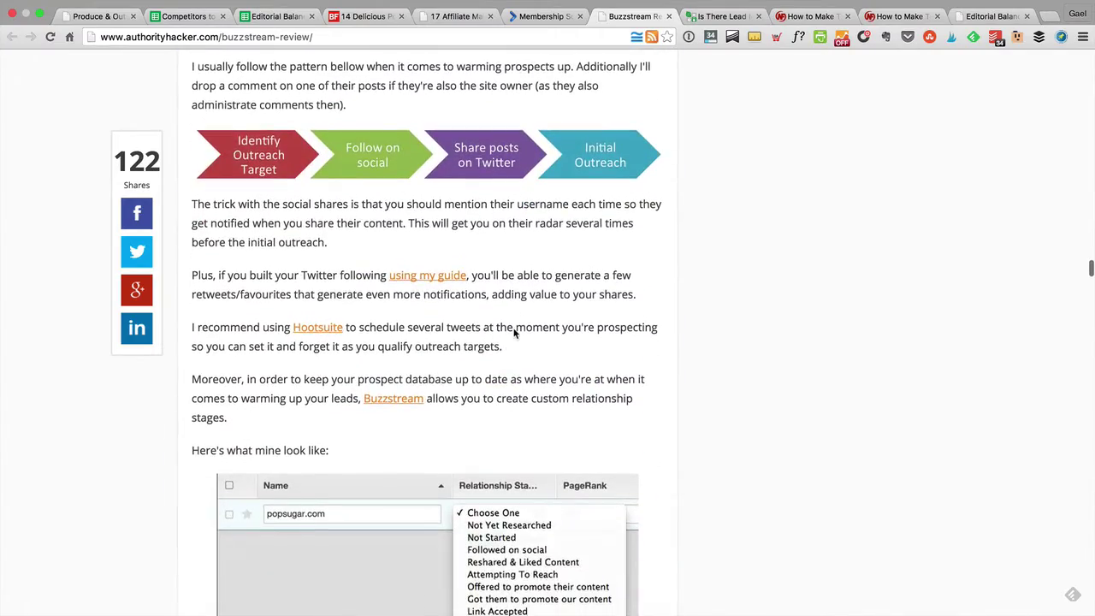
pyautogui.moveTo(517, 379); pyautogui.dragTo(513, 53)
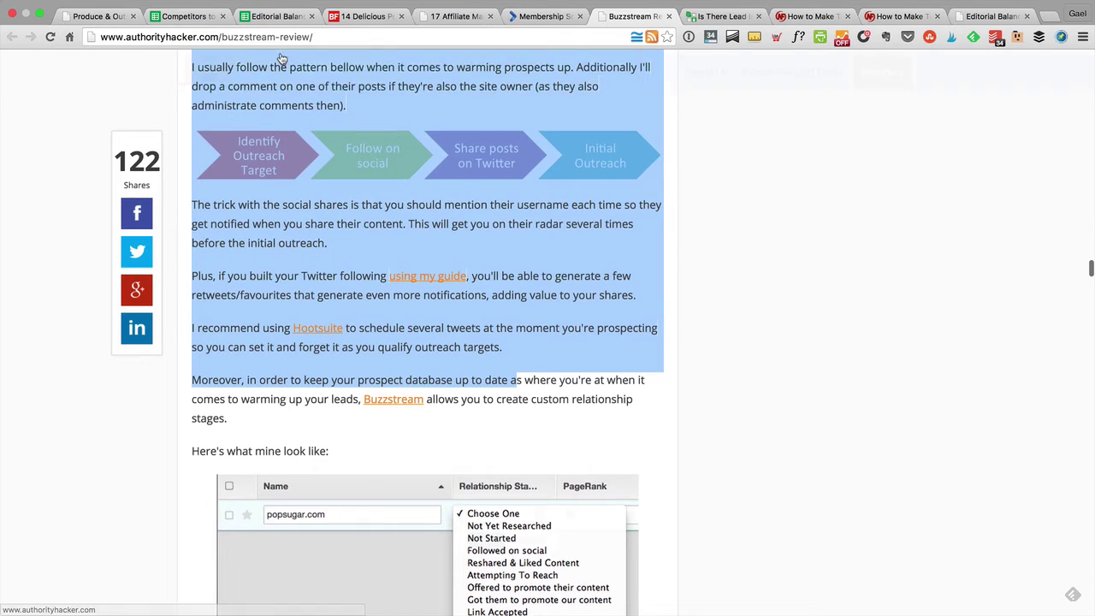
pyautogui.scroll(-5, 681, 362)
pyautogui.scroll(-15, 683, 366)
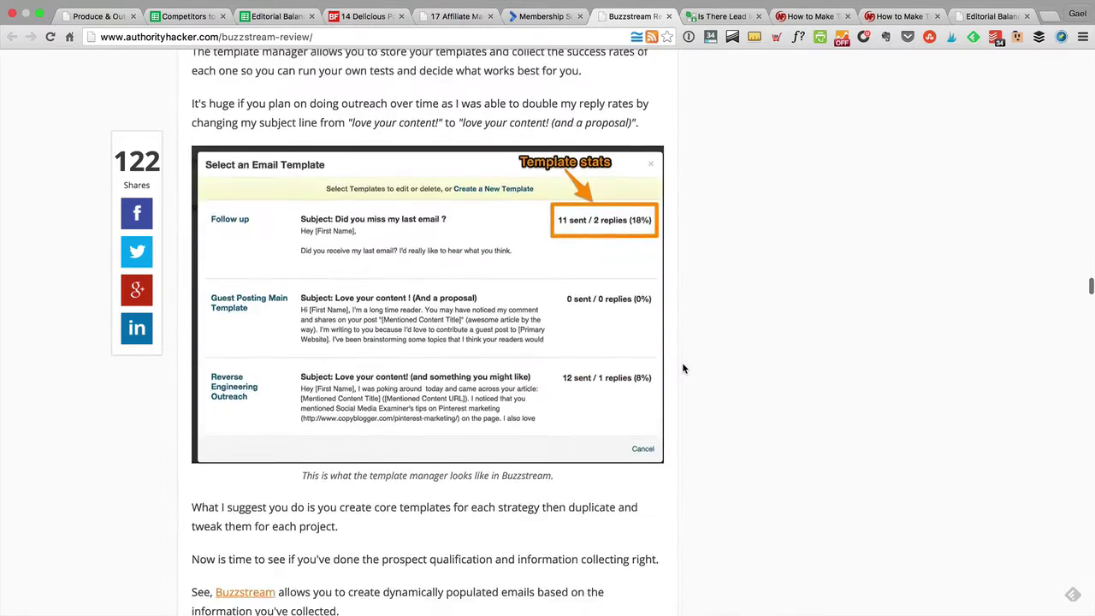
pyautogui.scroll(-6, 682, 368)
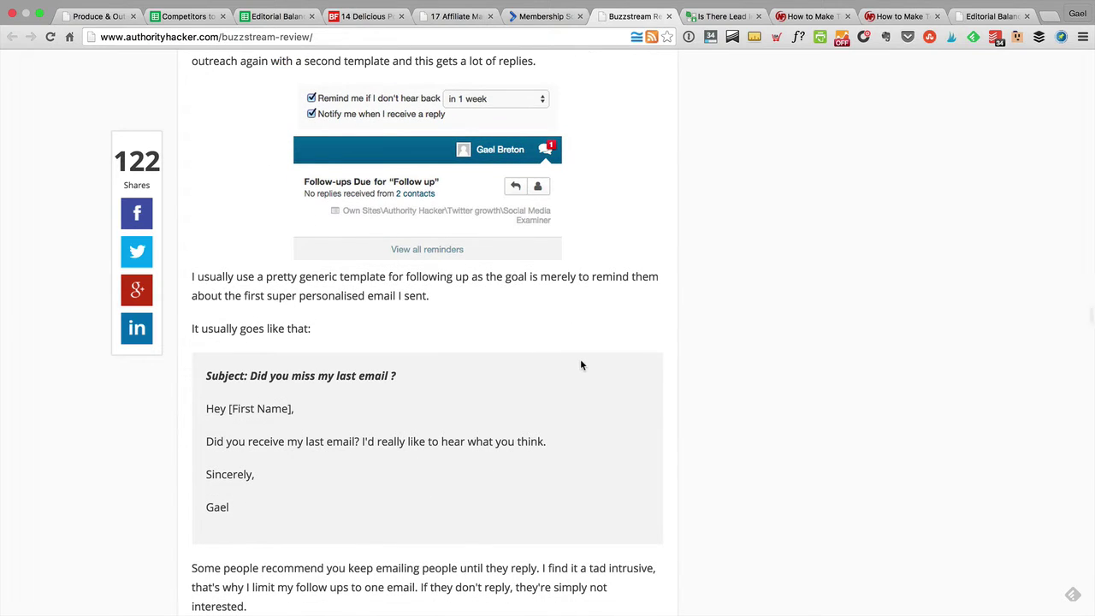
pyautogui.scroll(-5, 580, 365)
pyautogui.scroll(20, 580, 365)
pyautogui.scroll(-5, 580, 365)
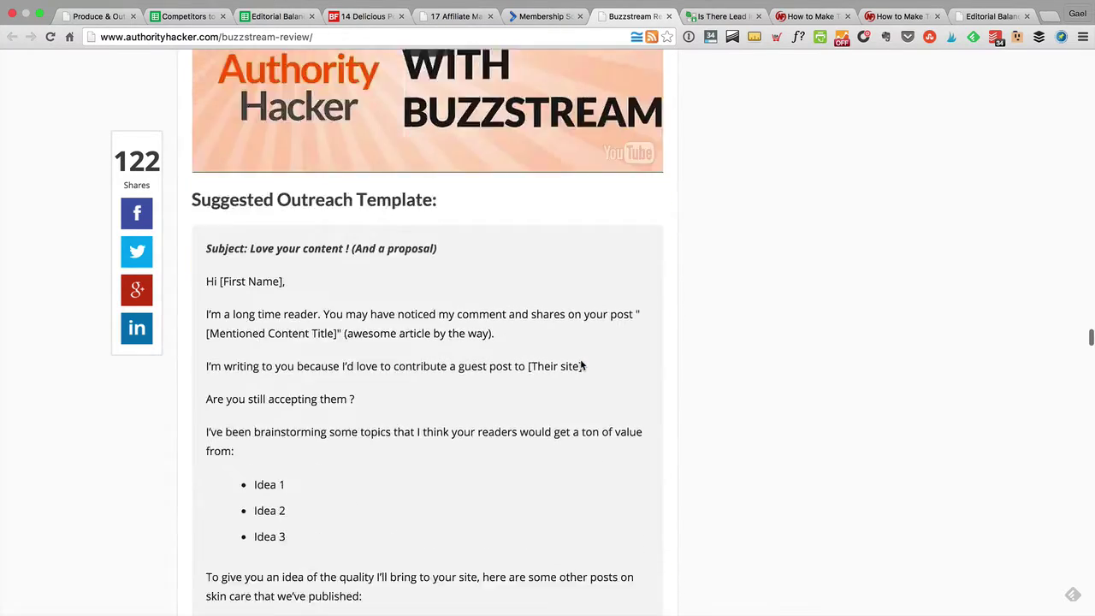
pyautogui.scroll(-1, 580, 365)
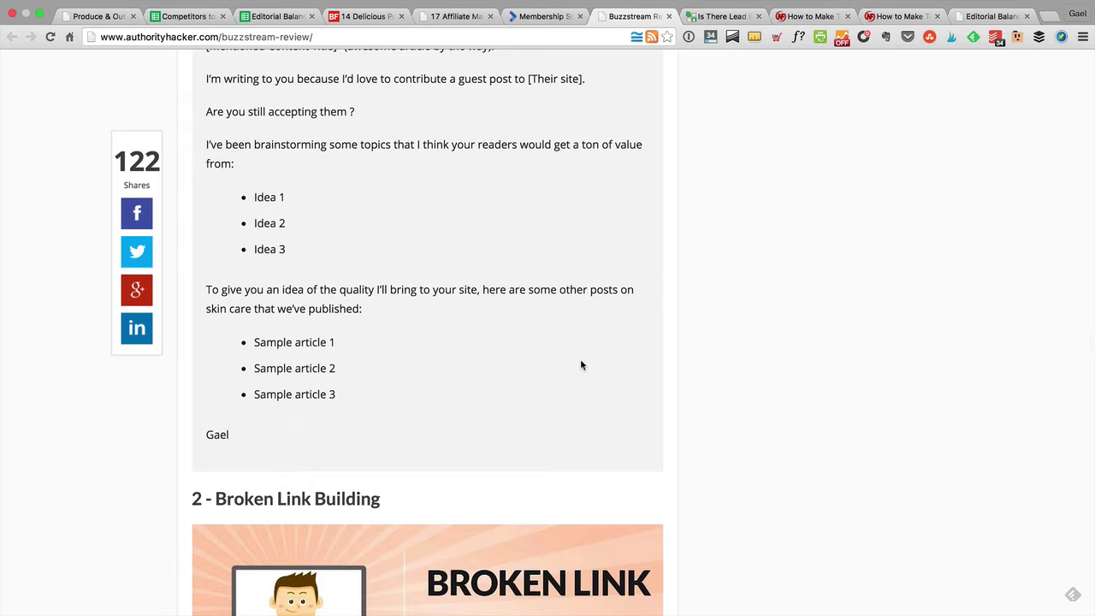
pyautogui.click(263, 20)
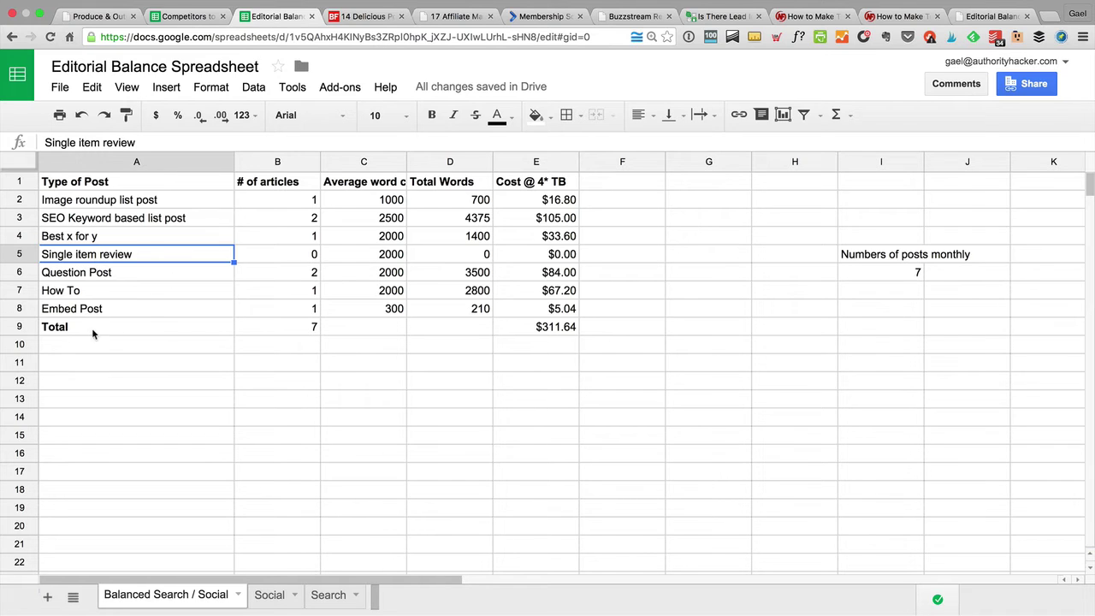
pyautogui.click(66, 278)
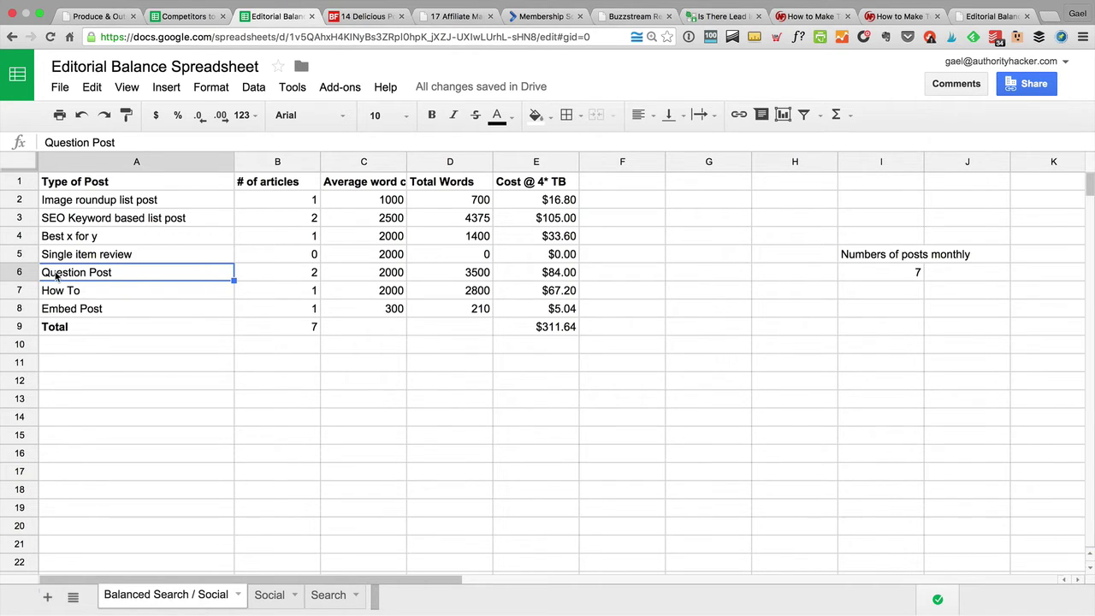
pyautogui.click(719, 15)
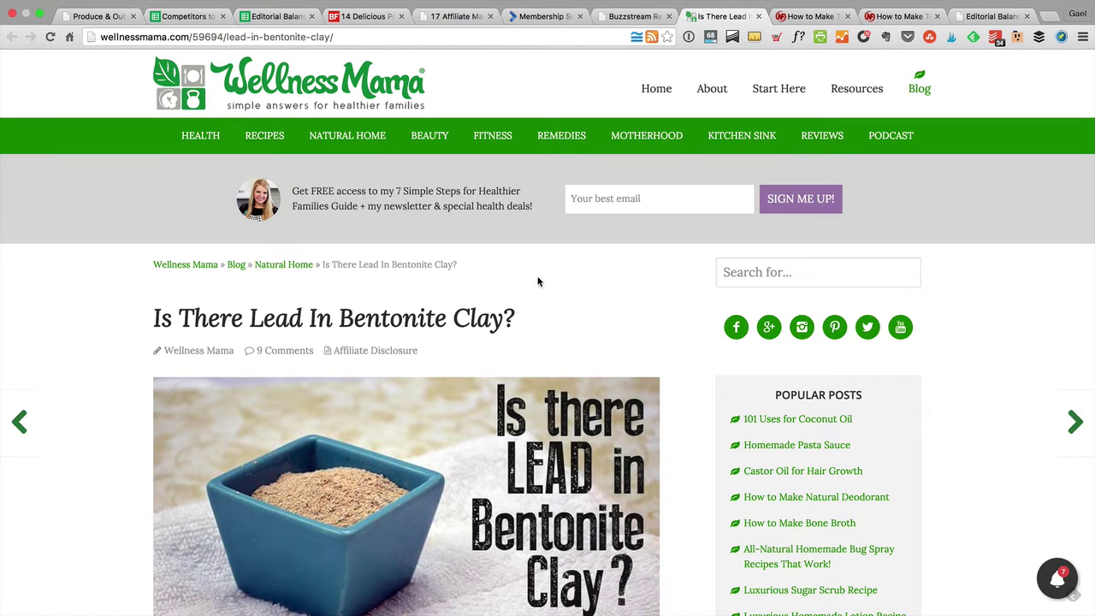
pyautogui.moveTo(515, 319); pyautogui.dragTo(158, 319)
pyautogui.scroll(-1, 158, 319)
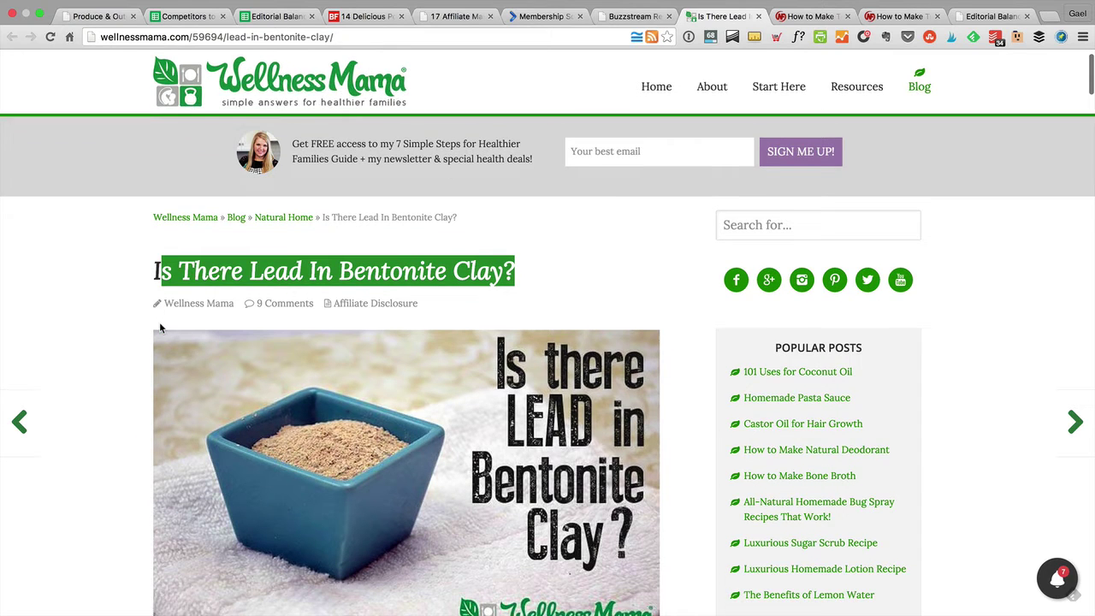
pyautogui.scroll(-1, 220, 369)
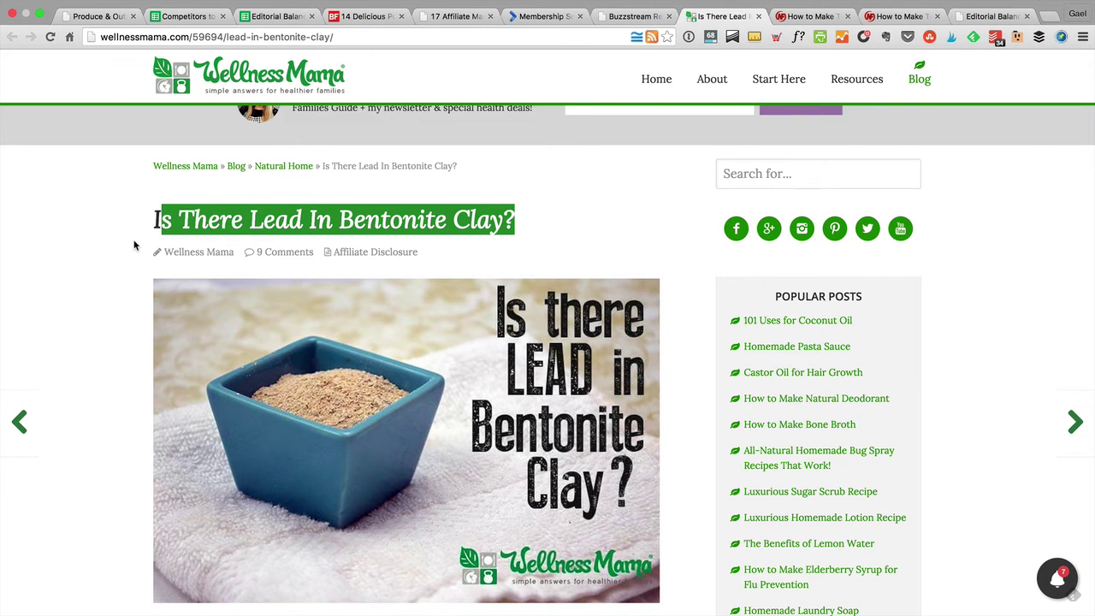
pyautogui.scroll(-10, 134, 245)
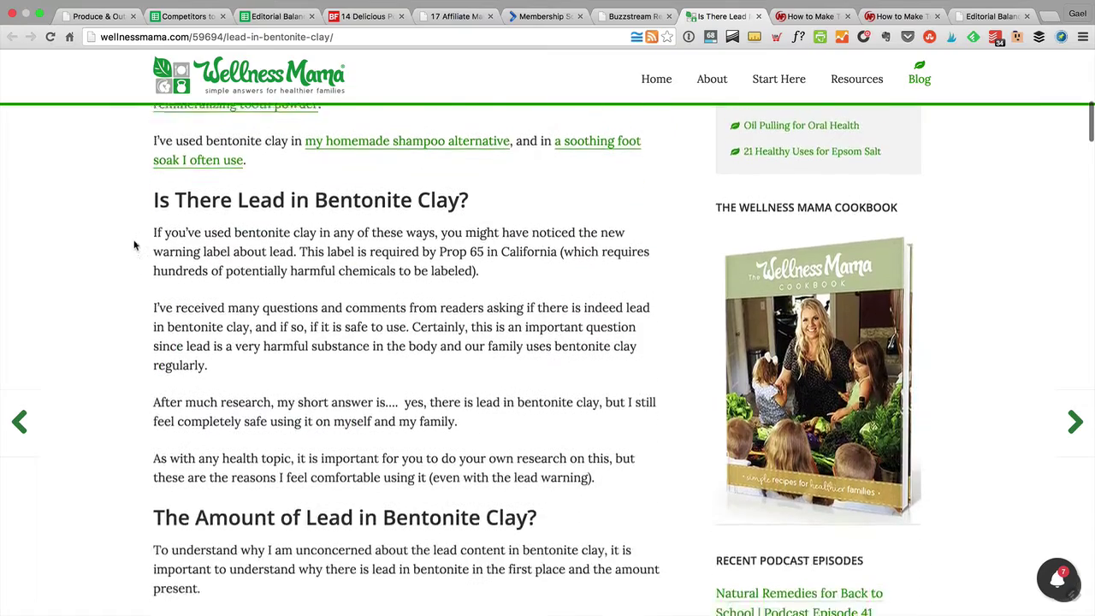
pyautogui.scroll(-15, 134, 246)
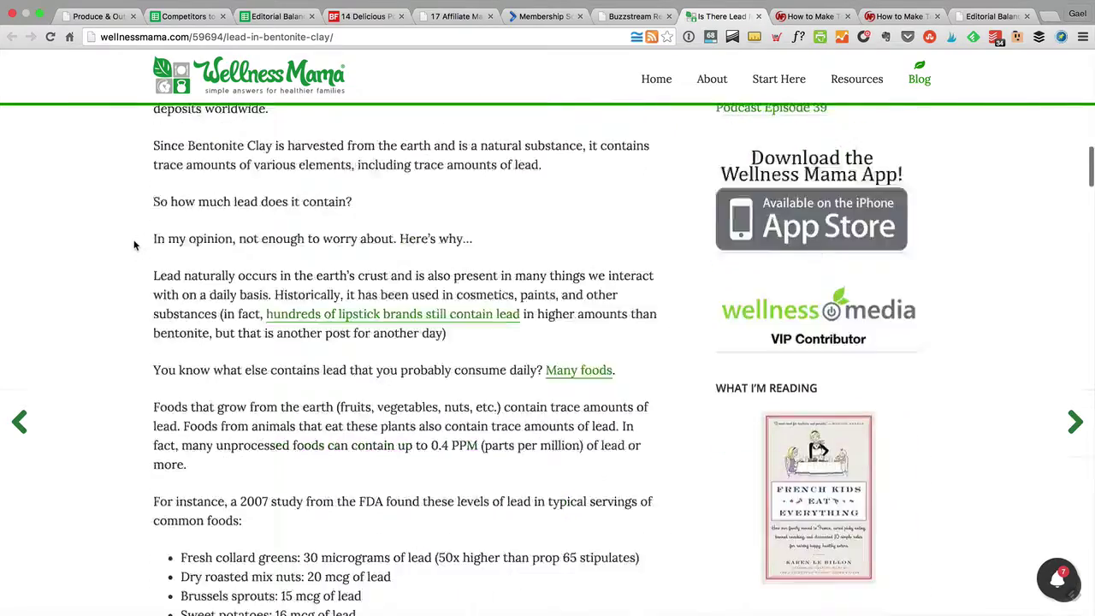
pyautogui.scroll(-20, 133, 245)
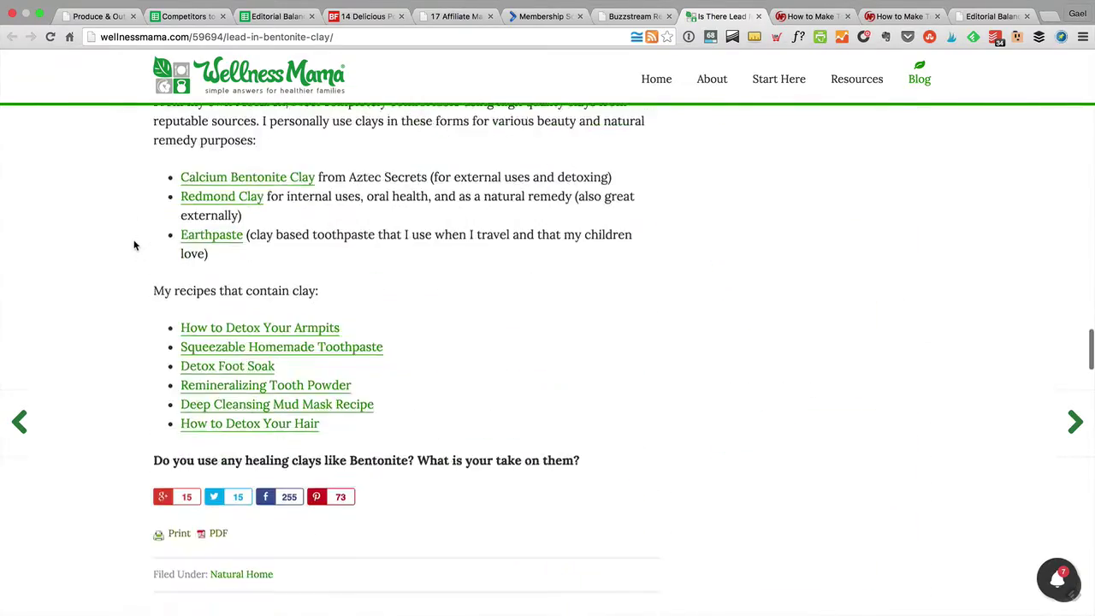
pyautogui.scroll(20, 133, 245)
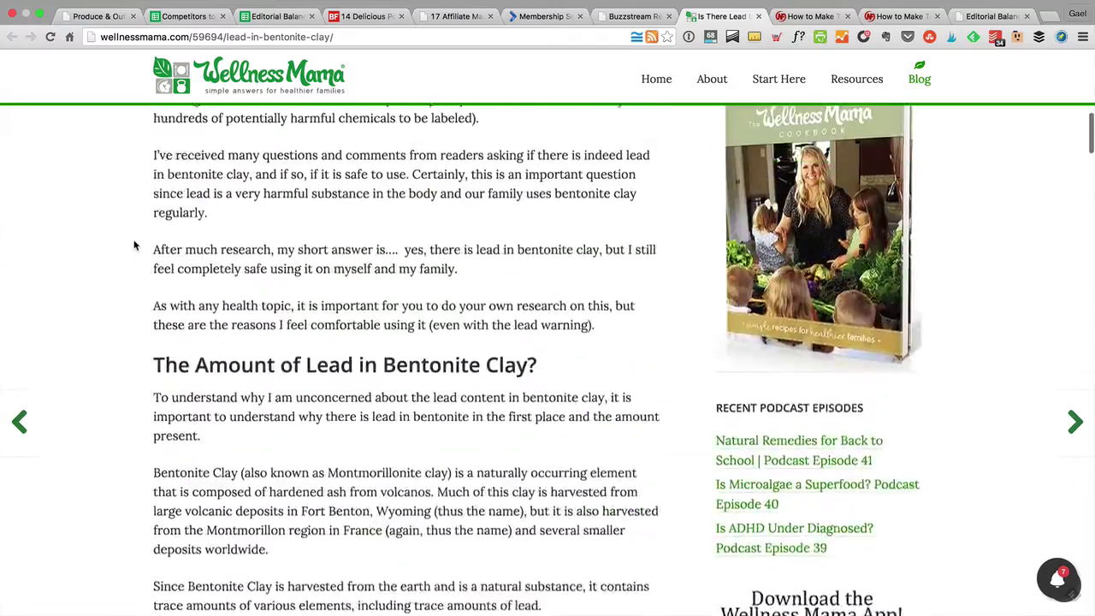
pyautogui.scroll(5, 134, 245)
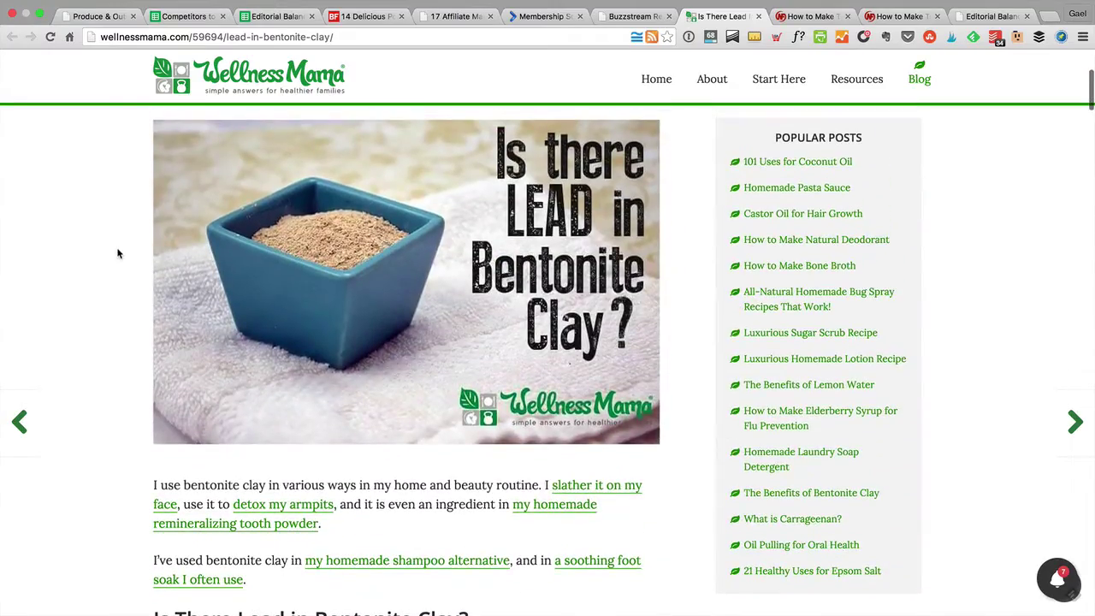
pyautogui.scroll(-10, 112, 255)
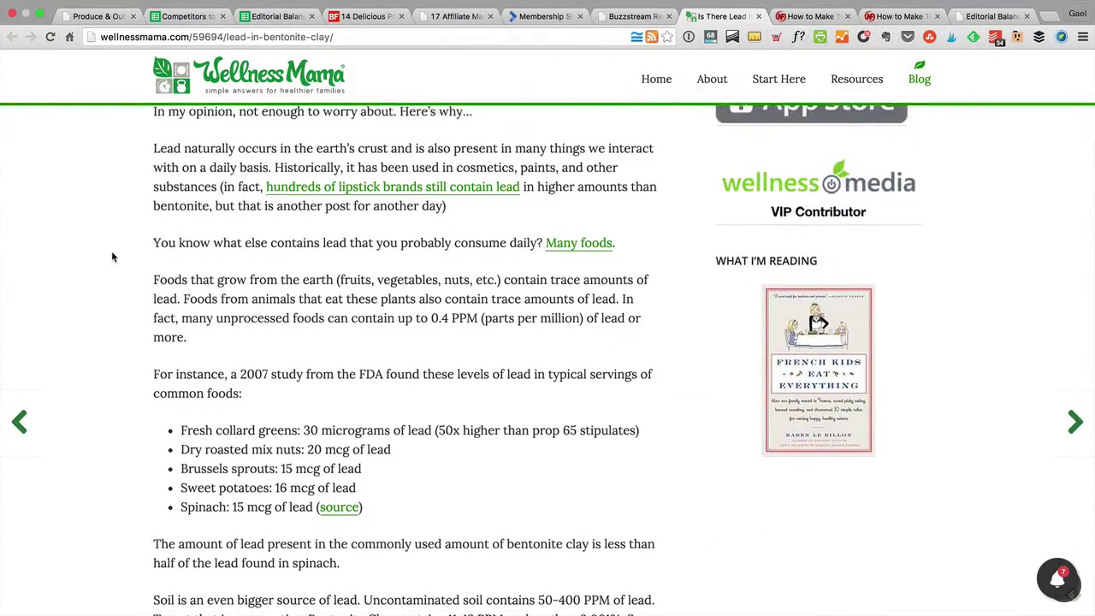
pyautogui.scroll(-10, 112, 255)
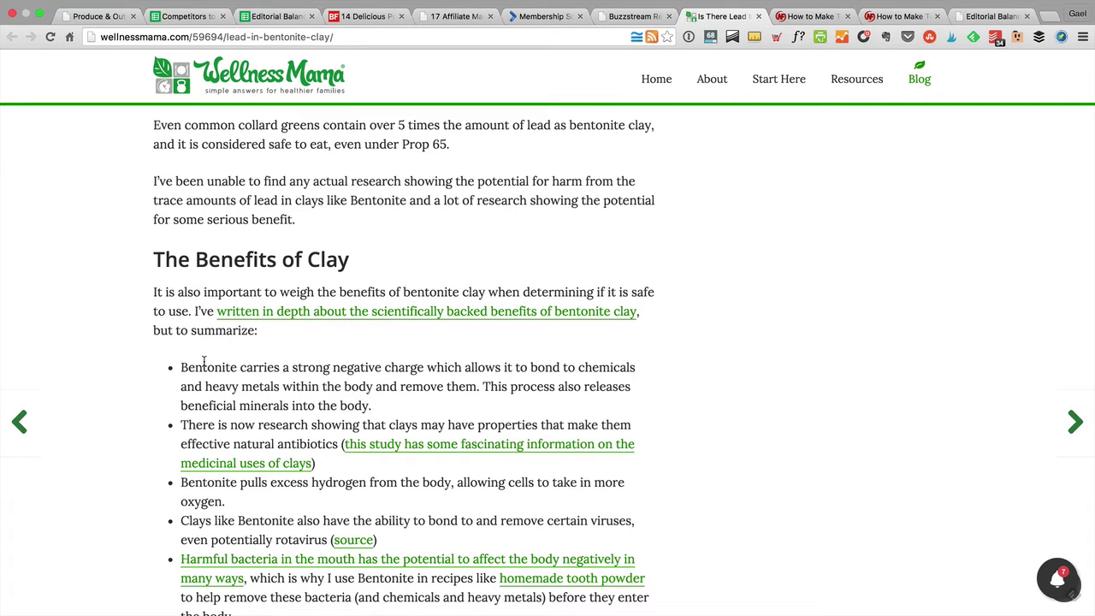
# - Select the How To post type in A7, then read through Nerd Fitness's Tortilla Espanola recipe
pyautogui.click(263, 31)
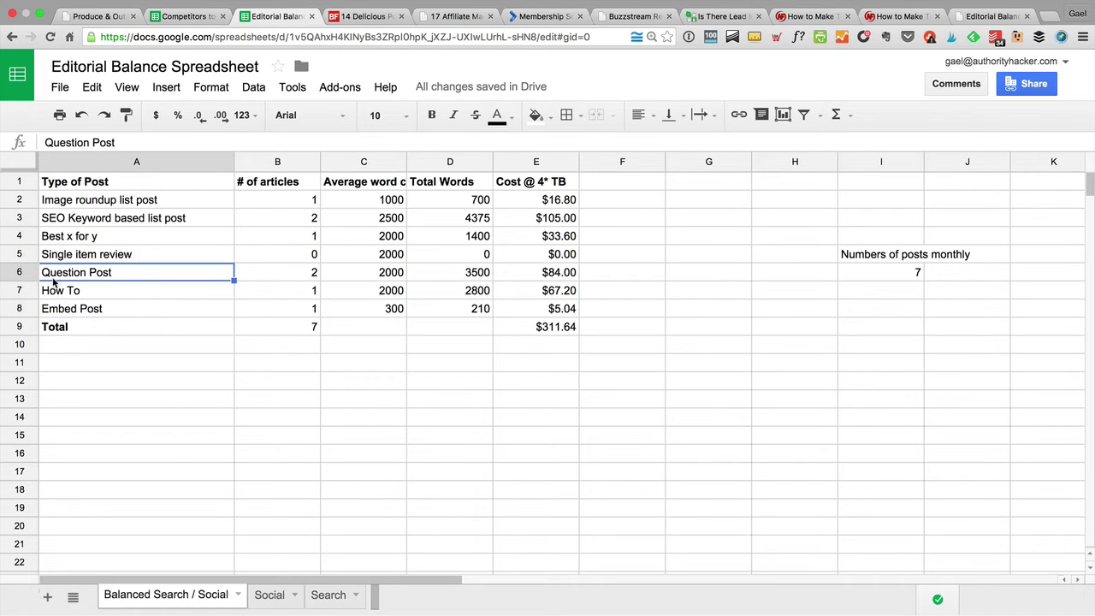
pyautogui.click(69, 295)
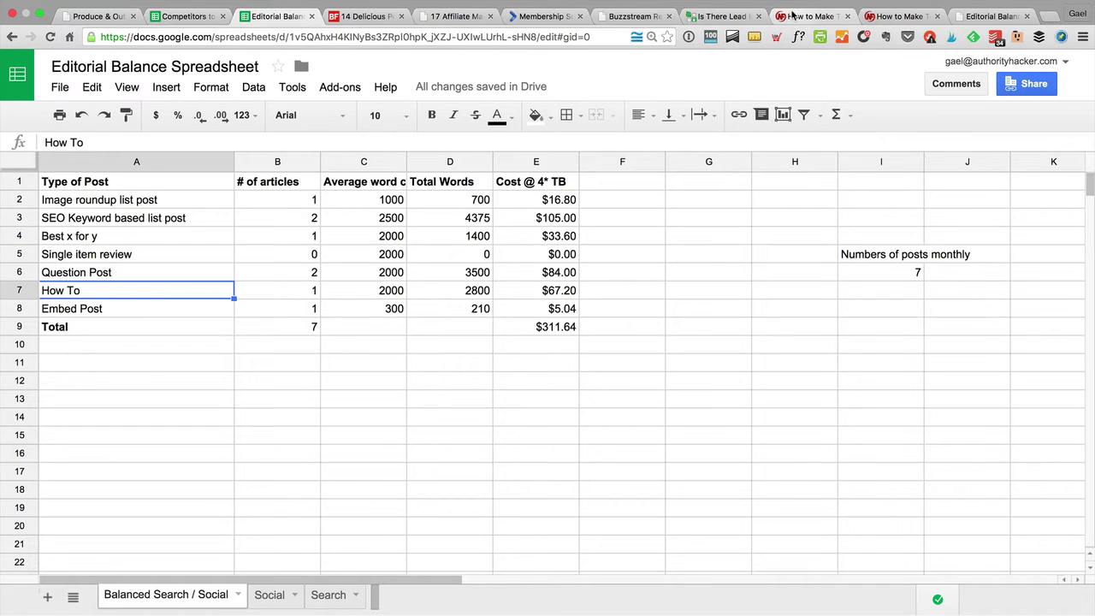
pyautogui.click(793, 15)
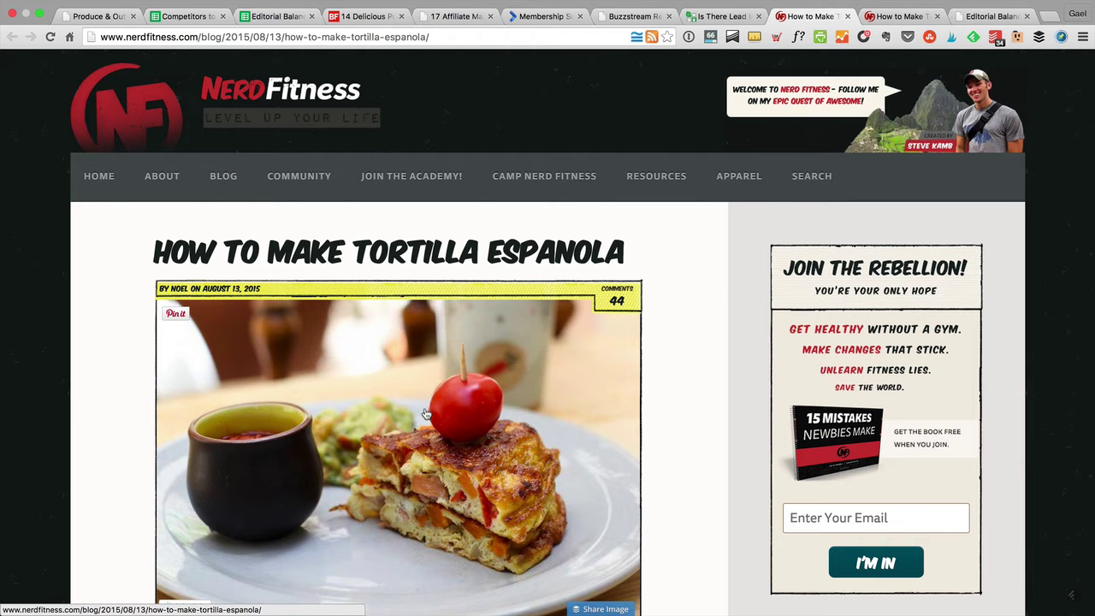
pyautogui.scroll(-5, 420, 410)
pyautogui.scroll(-8, 425, 413)
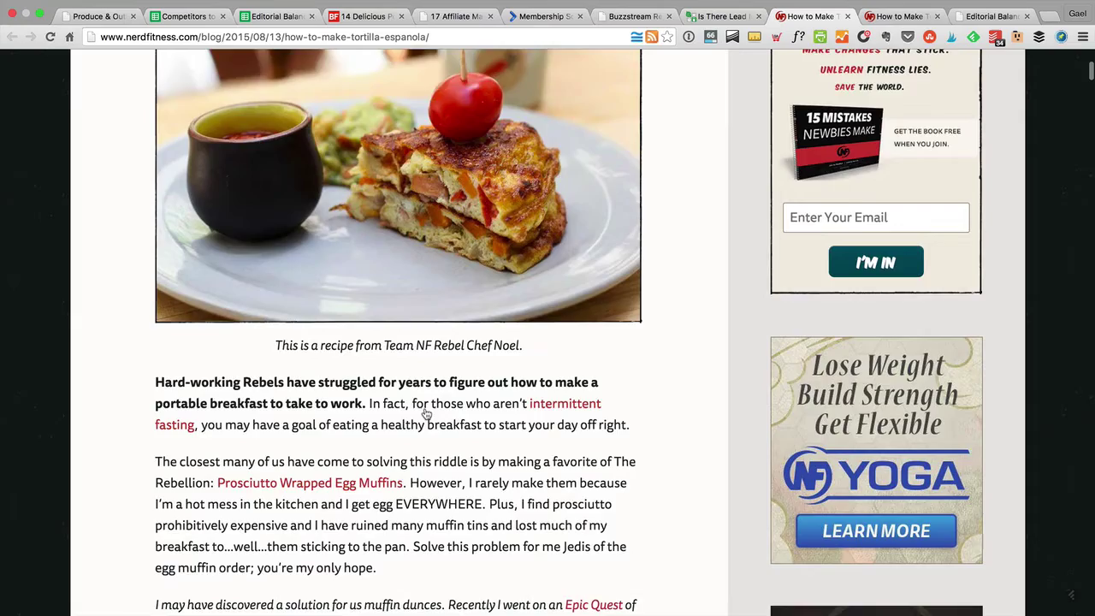
pyautogui.scroll(-4, 425, 408)
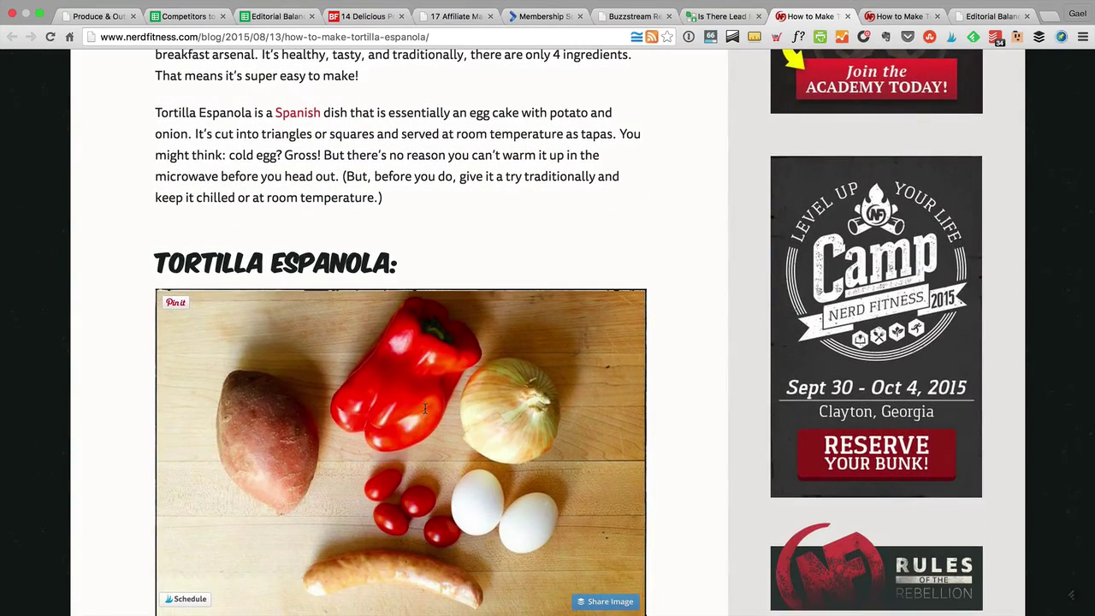
pyautogui.scroll(-6, 394, 411)
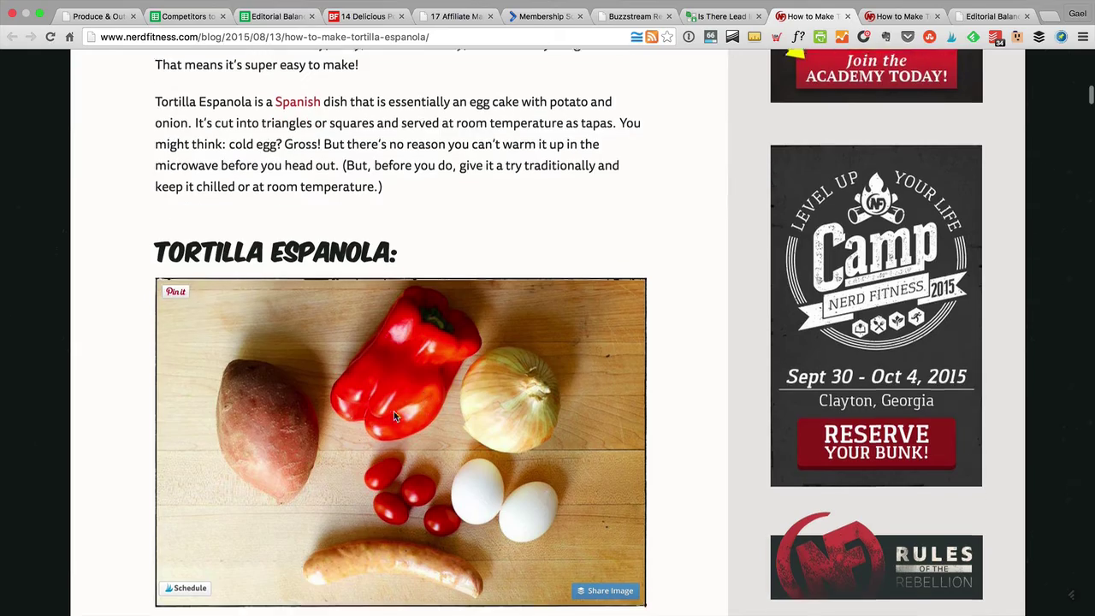
pyautogui.scroll(-18, 394, 414)
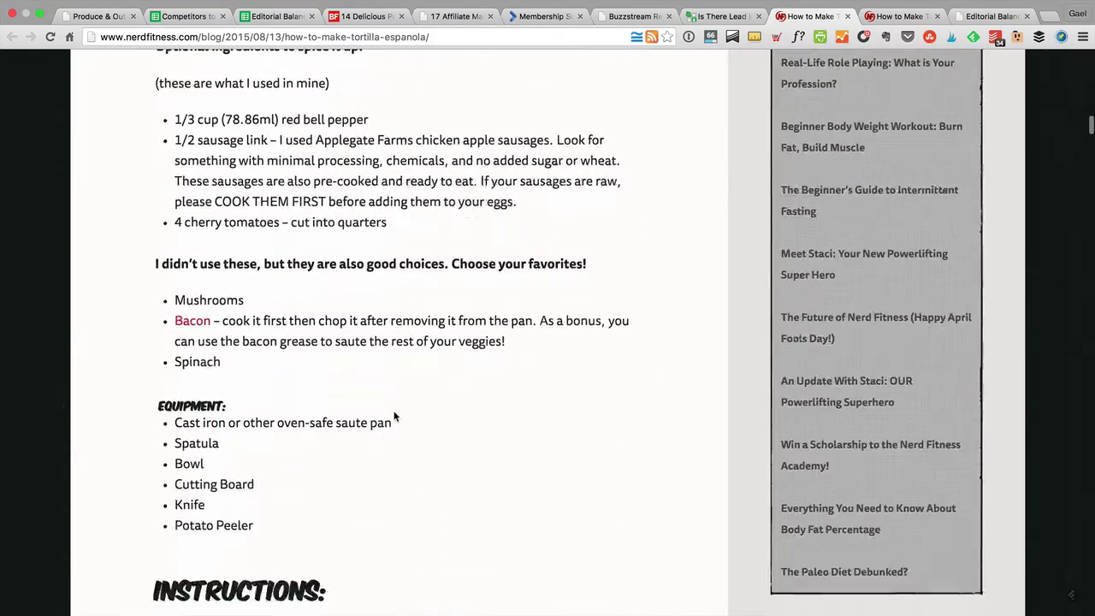
pyautogui.scroll(-3, 395, 416)
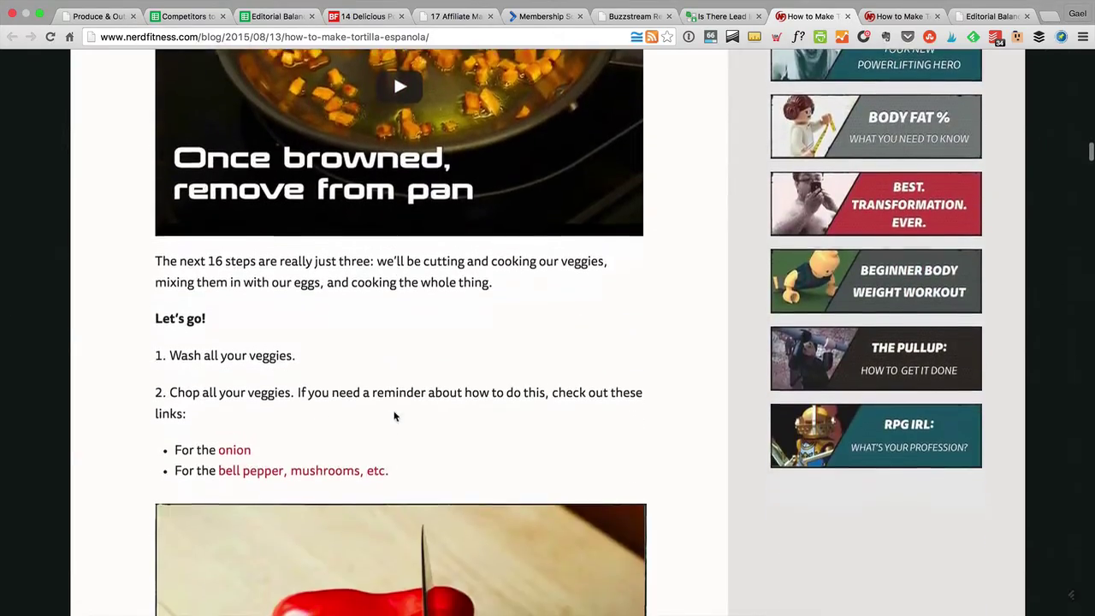
pyautogui.scroll(4, 394, 416)
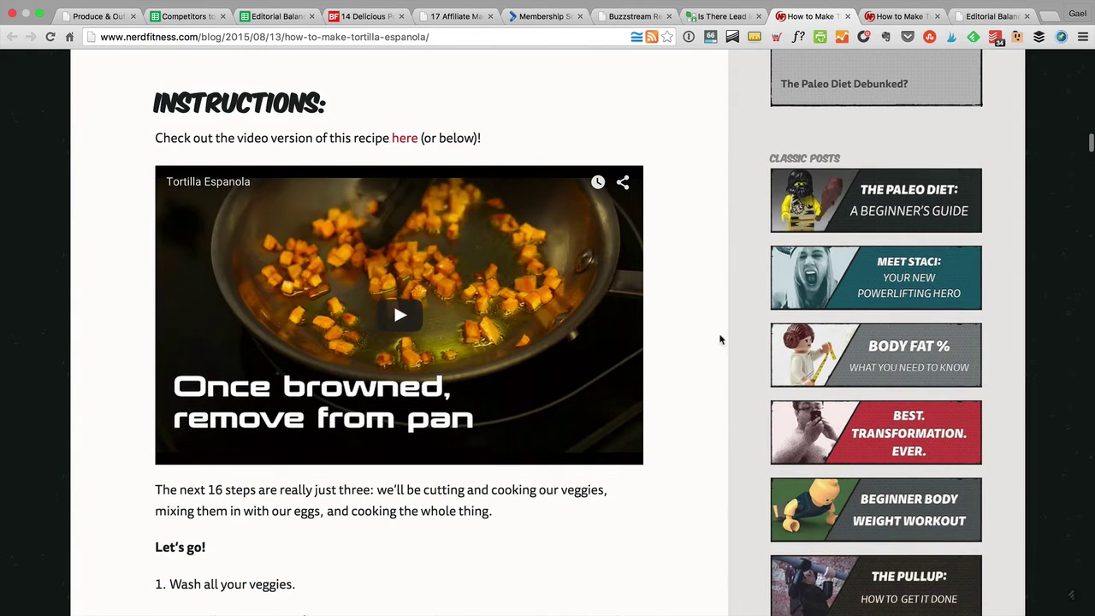
pyautogui.scroll(-9, 520, 310)
pyautogui.scroll(8, 520, 310)
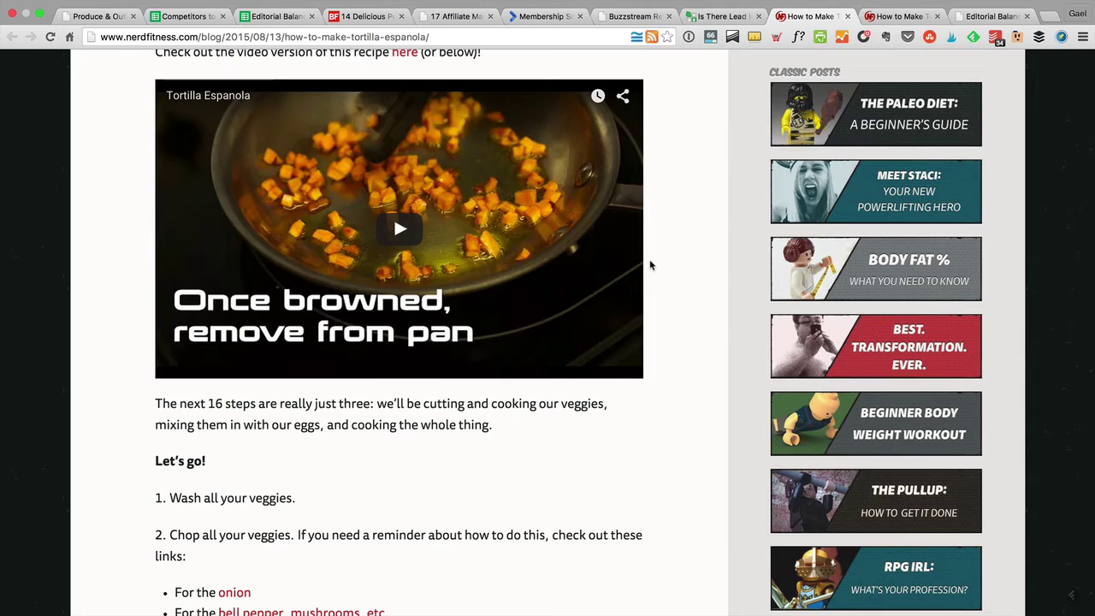
pyautogui.scroll(-11, 649, 265)
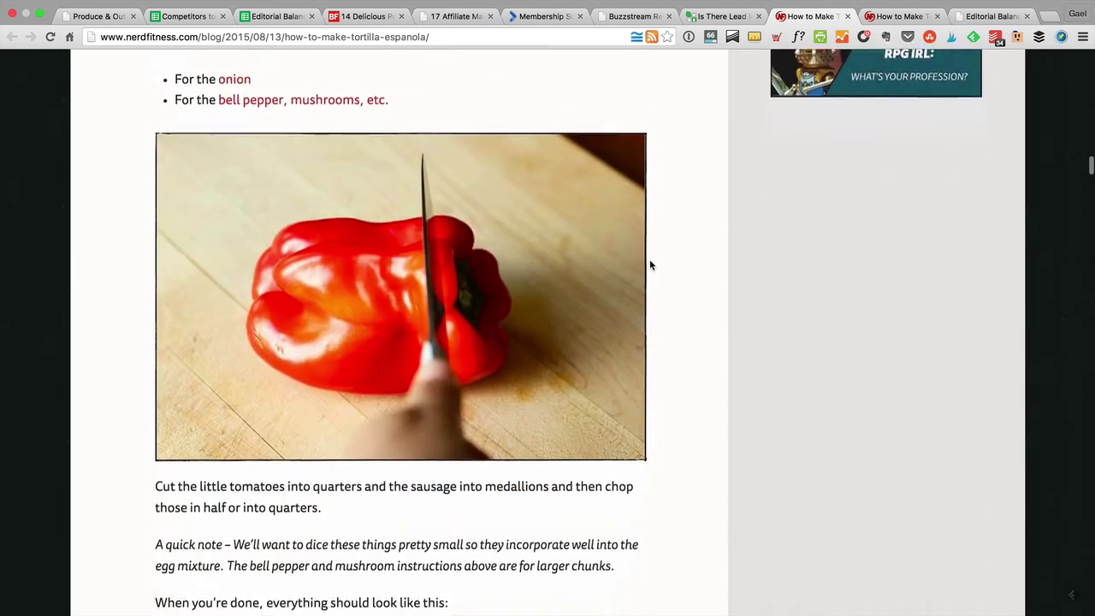
pyautogui.scroll(-20, 649, 266)
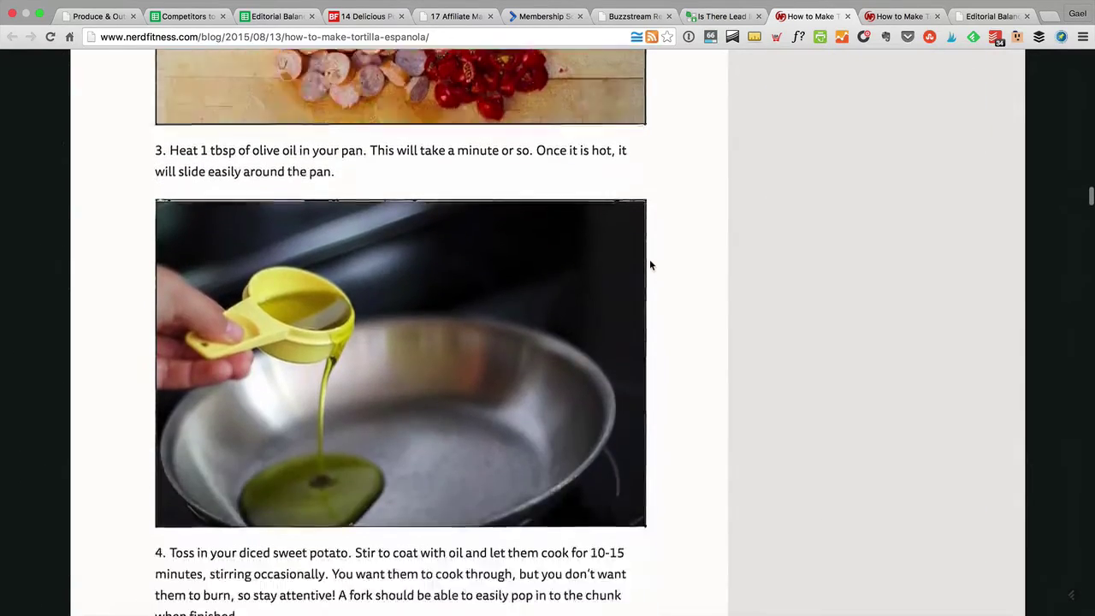
pyautogui.scroll(-20, 650, 265)
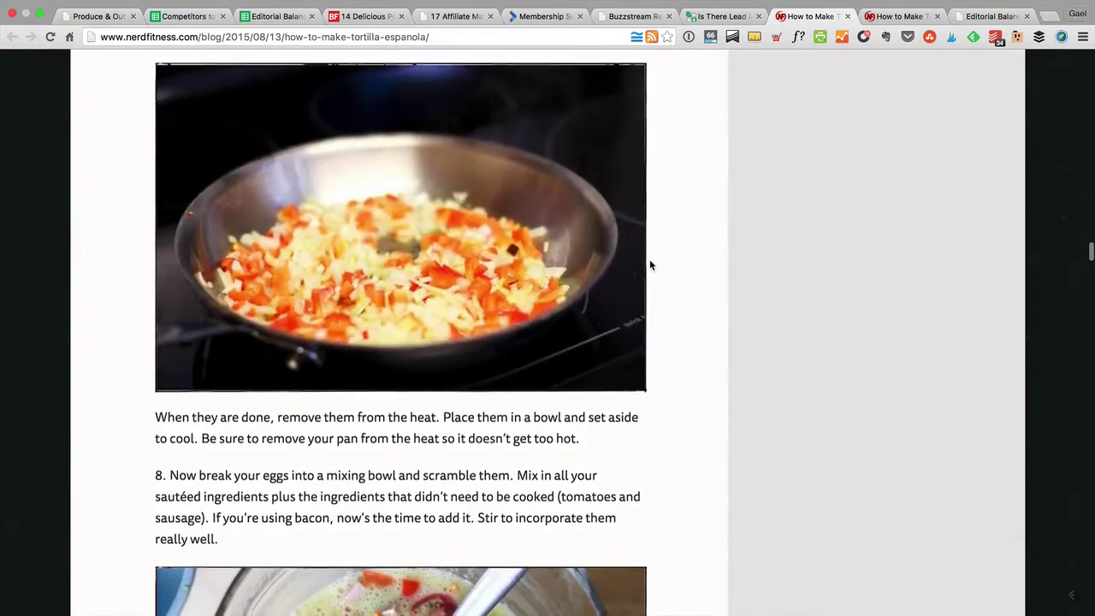
pyautogui.scroll(-20, 649, 265)
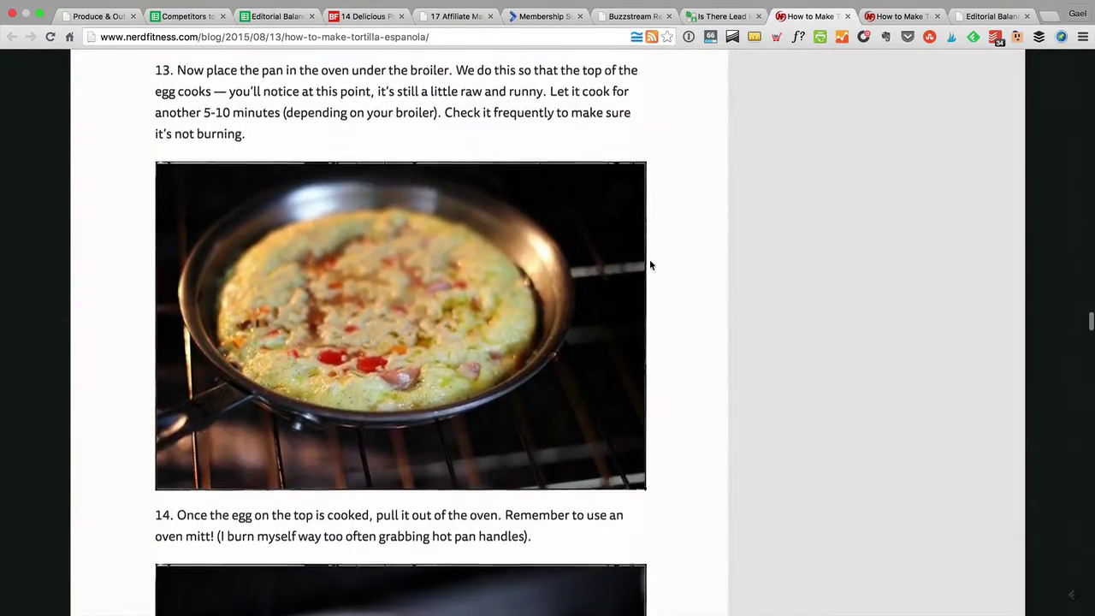
pyautogui.scroll(-10, 649, 265)
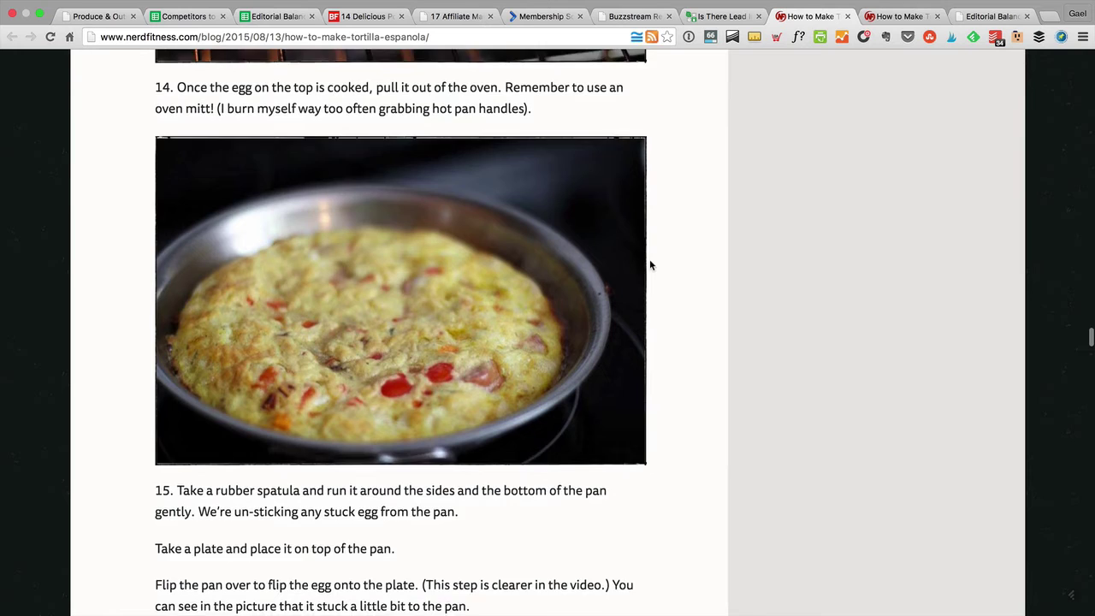
pyautogui.scroll(-1, 650, 265)
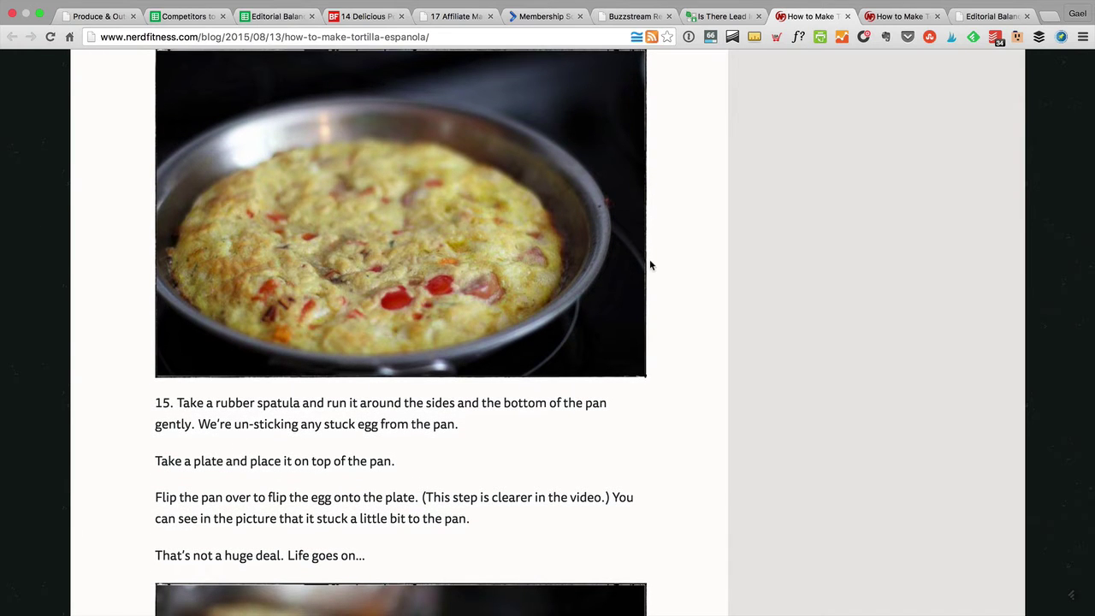
pyautogui.scroll(-15, 650, 256)
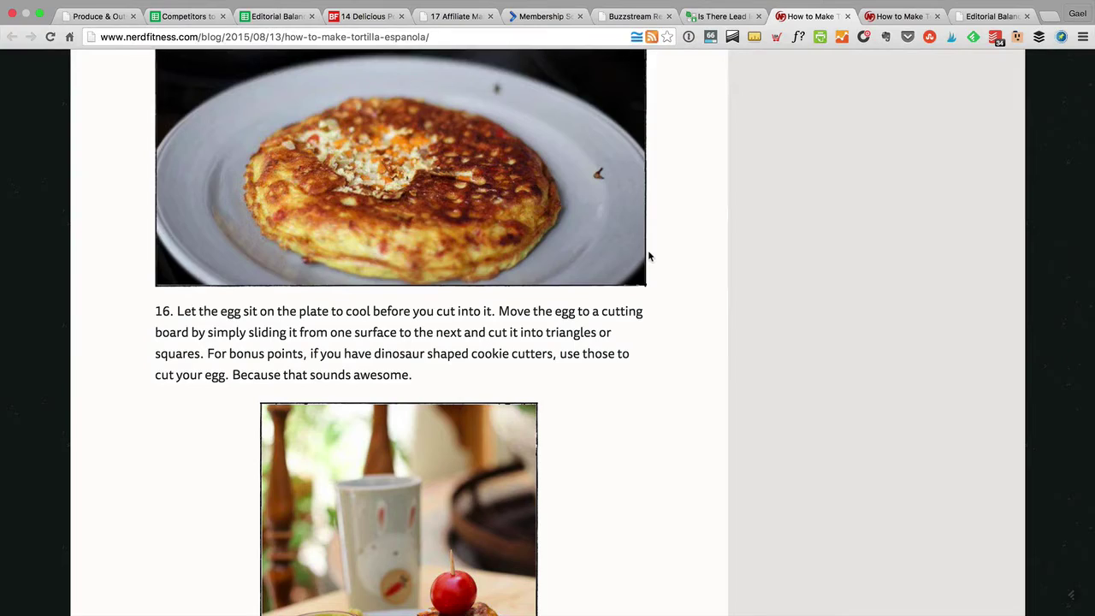
pyautogui.scroll(-20, 647, 250)
pyautogui.scroll(20, 647, 250)
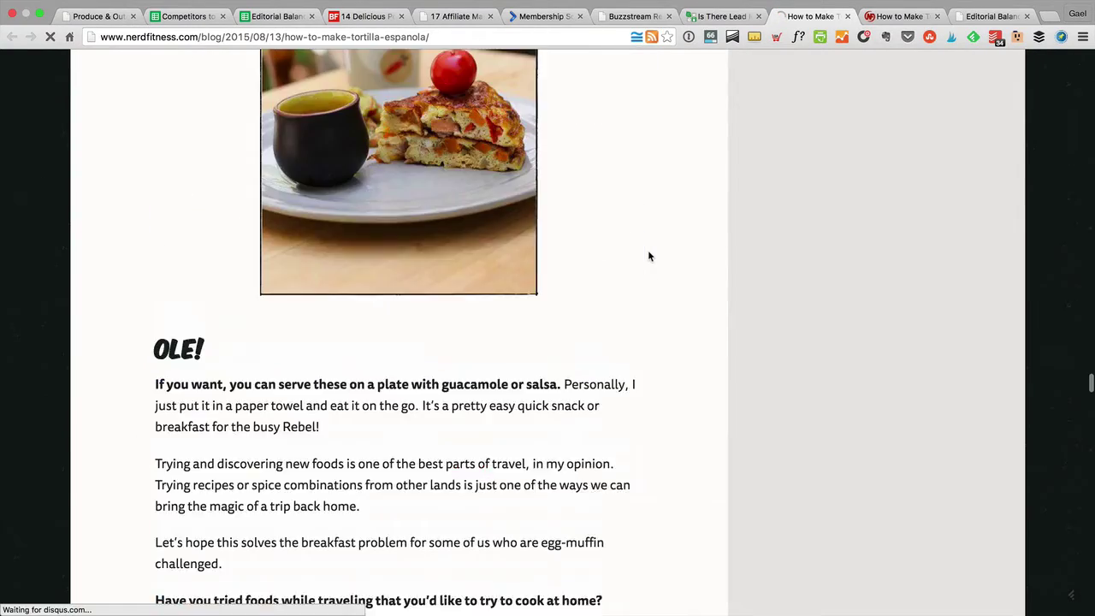
pyautogui.scroll(20, 648, 255)
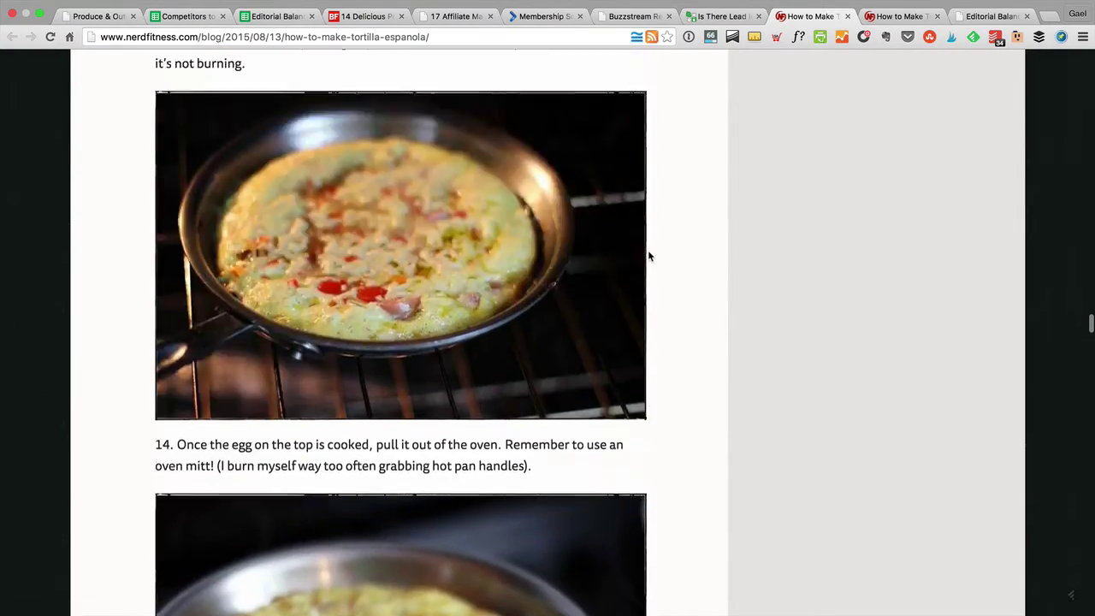
pyautogui.scroll(20, 649, 256)
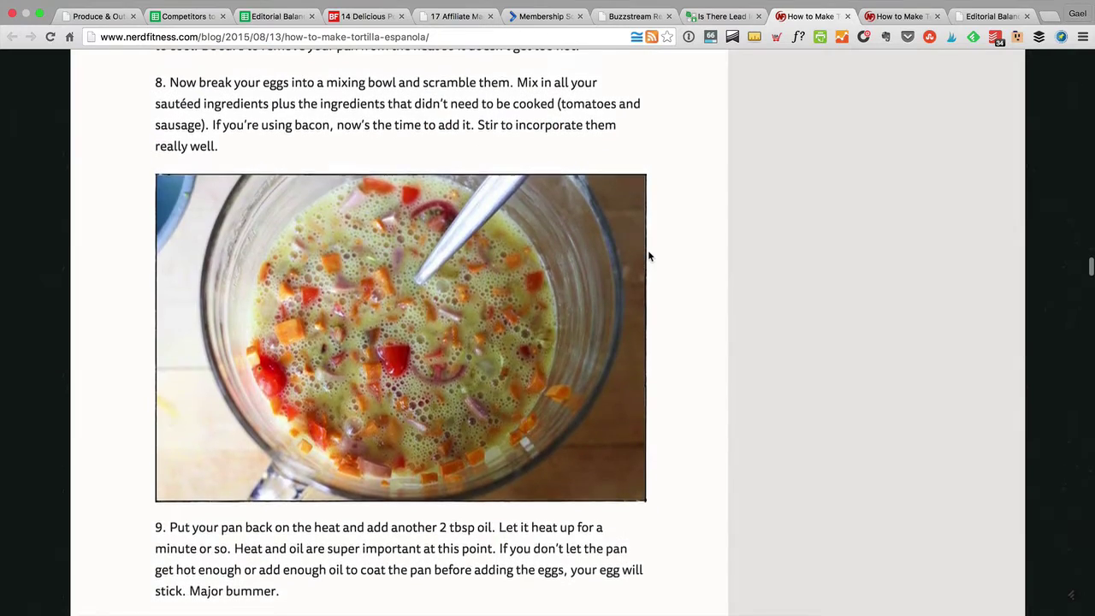
pyautogui.scroll(20, 648, 256)
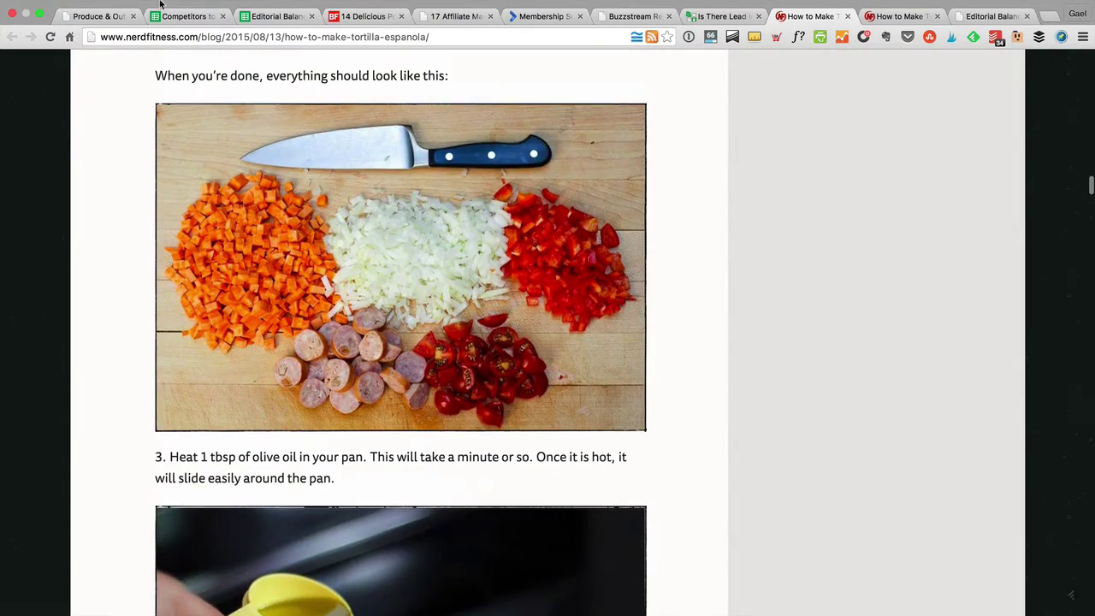
pyautogui.click(268, 18)
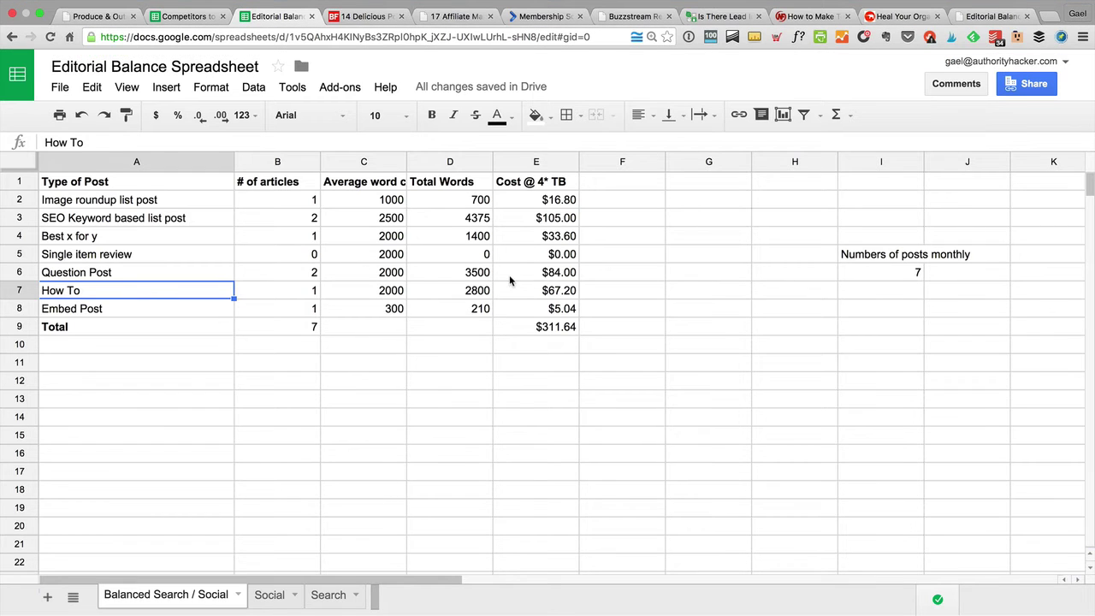
pyautogui.click(172, 309)
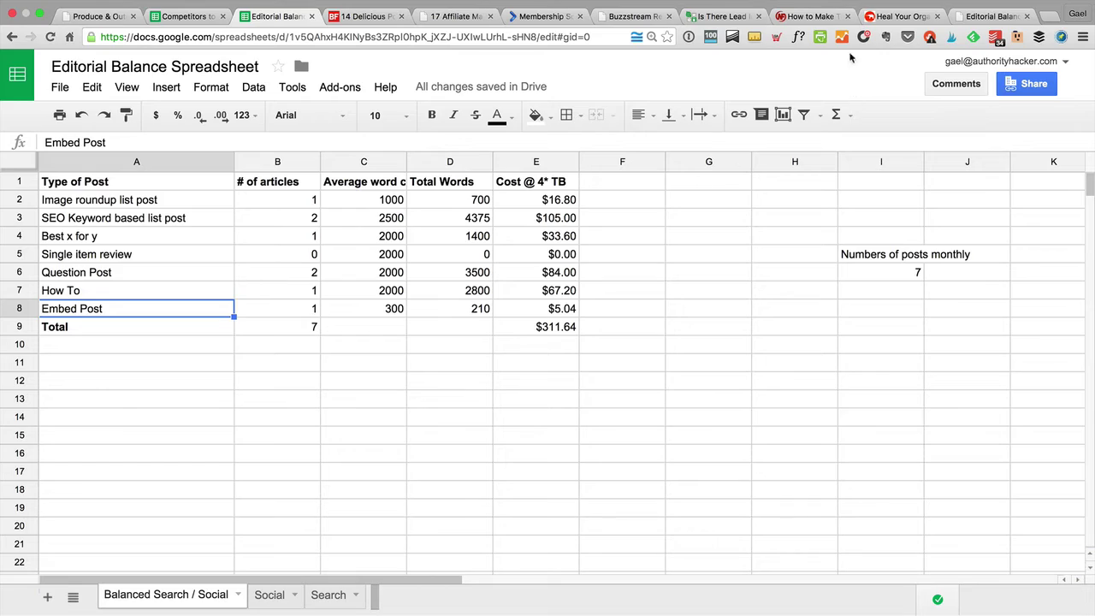
# - Read through Elephant Journal's Heal Your Organs juice infographic article, selecting its closing juice list
pyautogui.click(881, 22)
pyautogui.scroll(-10, 728, 295)
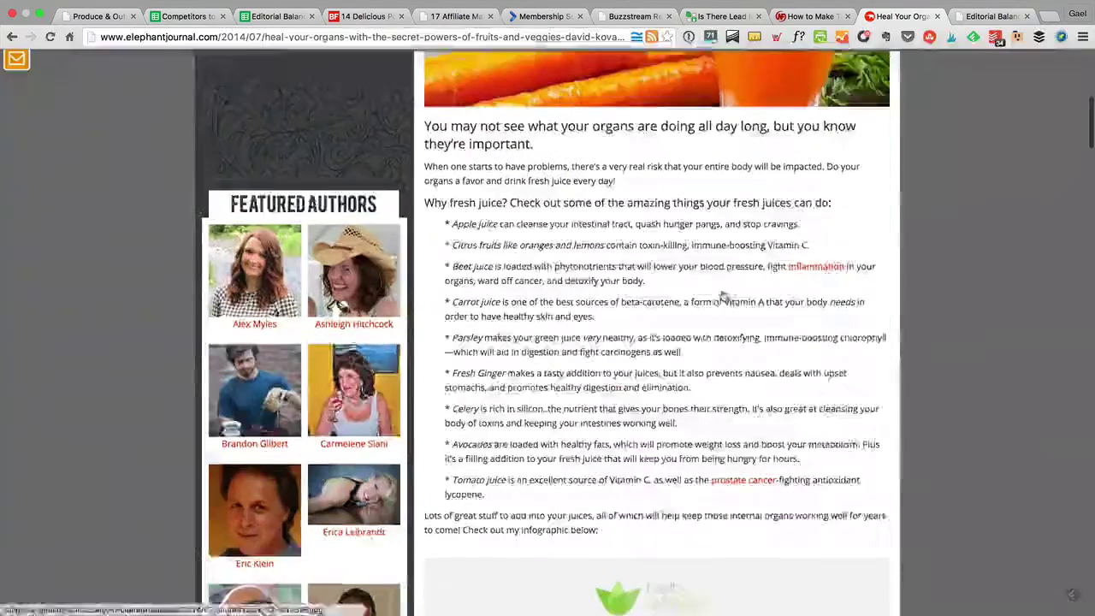
pyautogui.scroll(6, 723, 297)
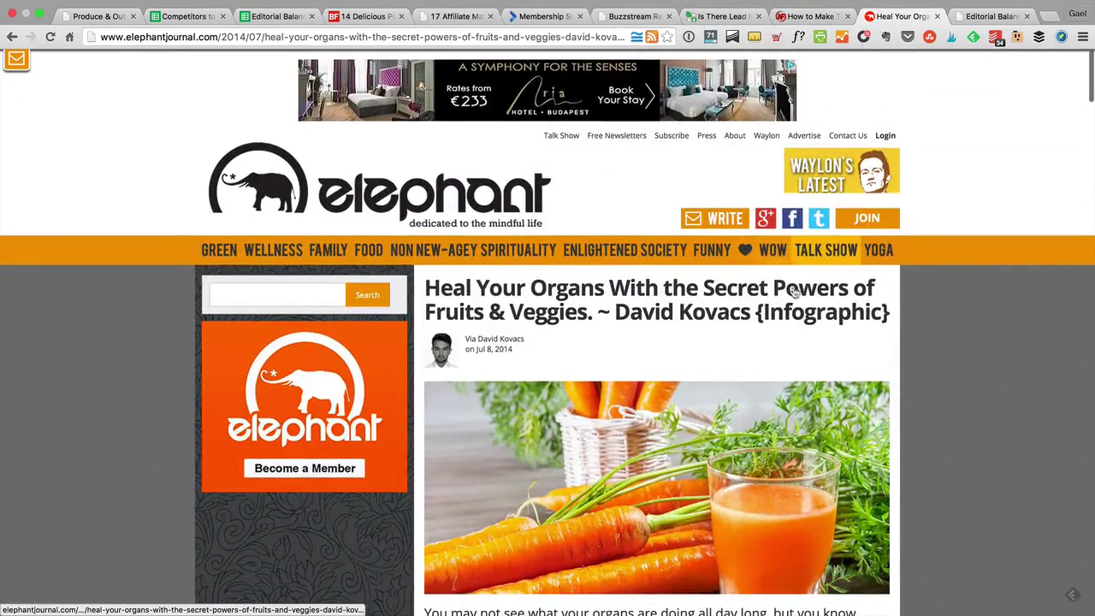
pyautogui.scroll(-15, 796, 292)
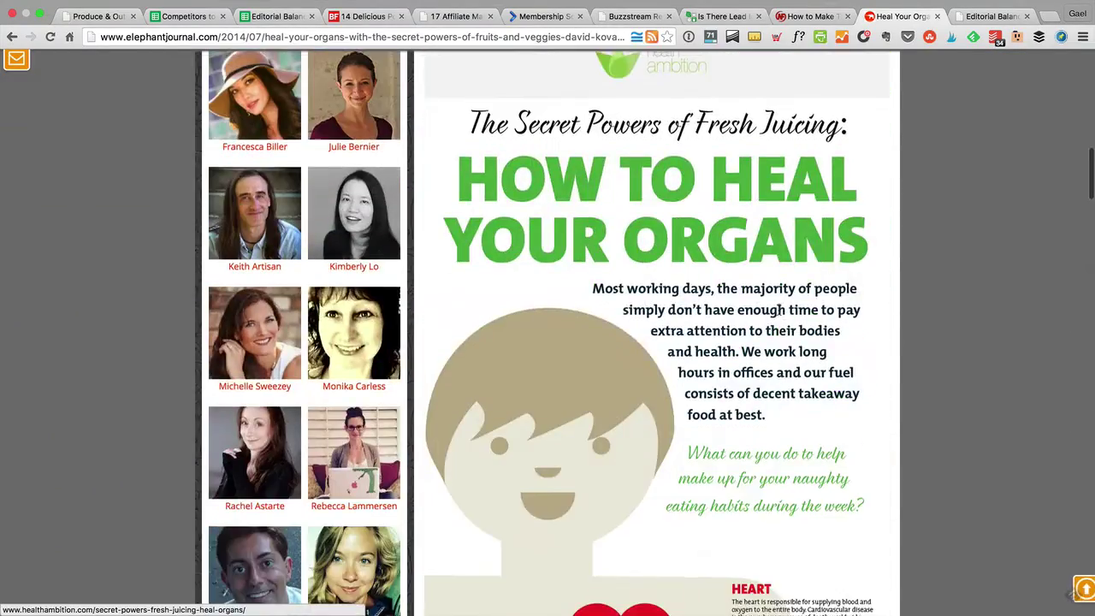
pyautogui.scroll(-15, 778, 311)
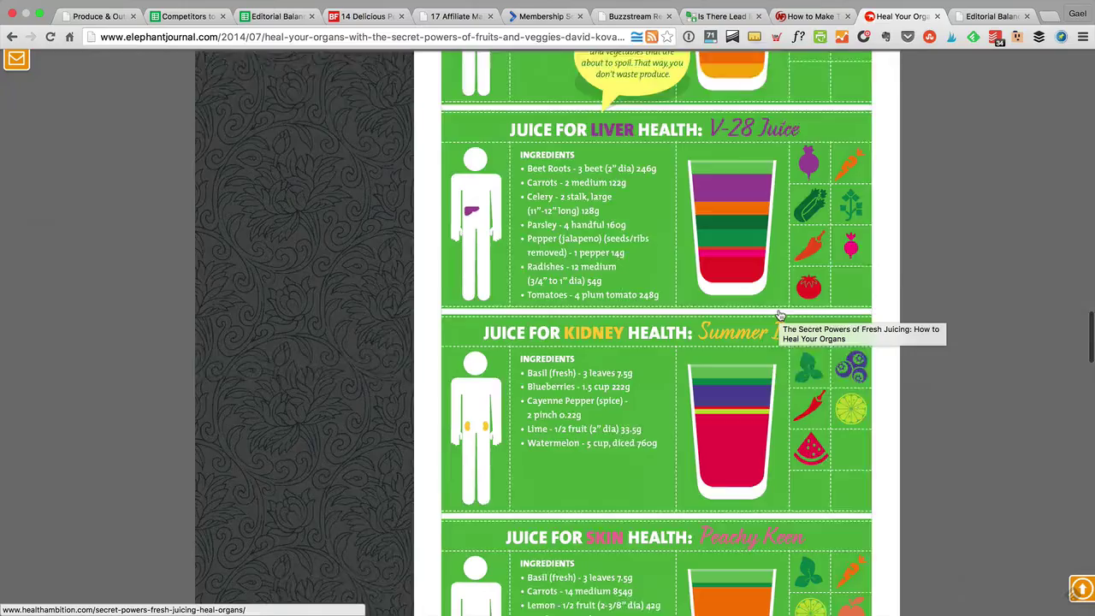
pyautogui.scroll(-5, 780, 316)
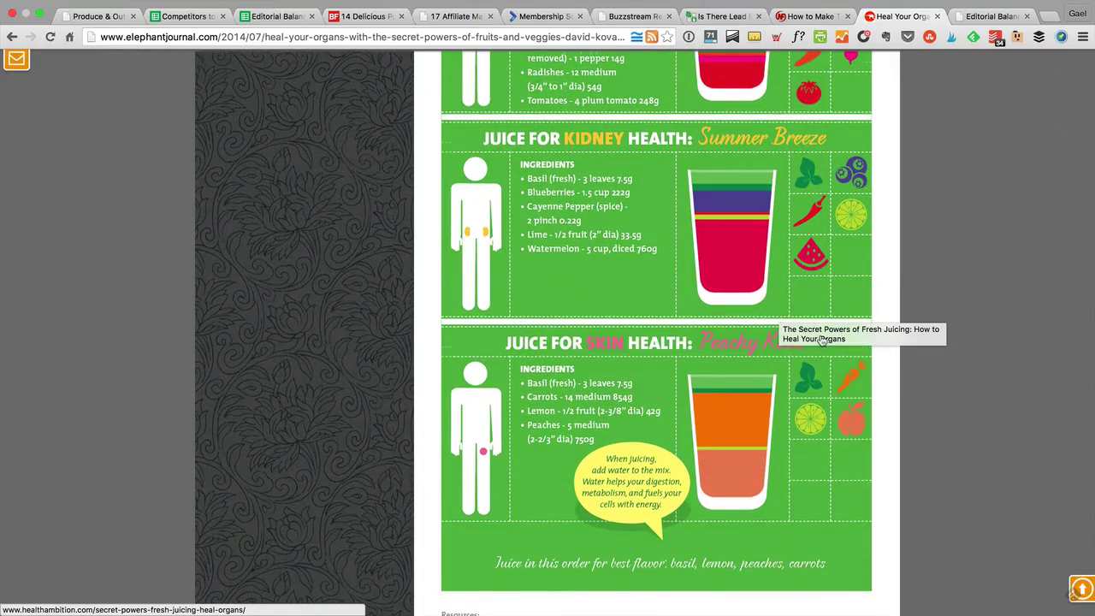
pyautogui.scroll(-5, 821, 339)
pyautogui.scroll(15, 911, 315)
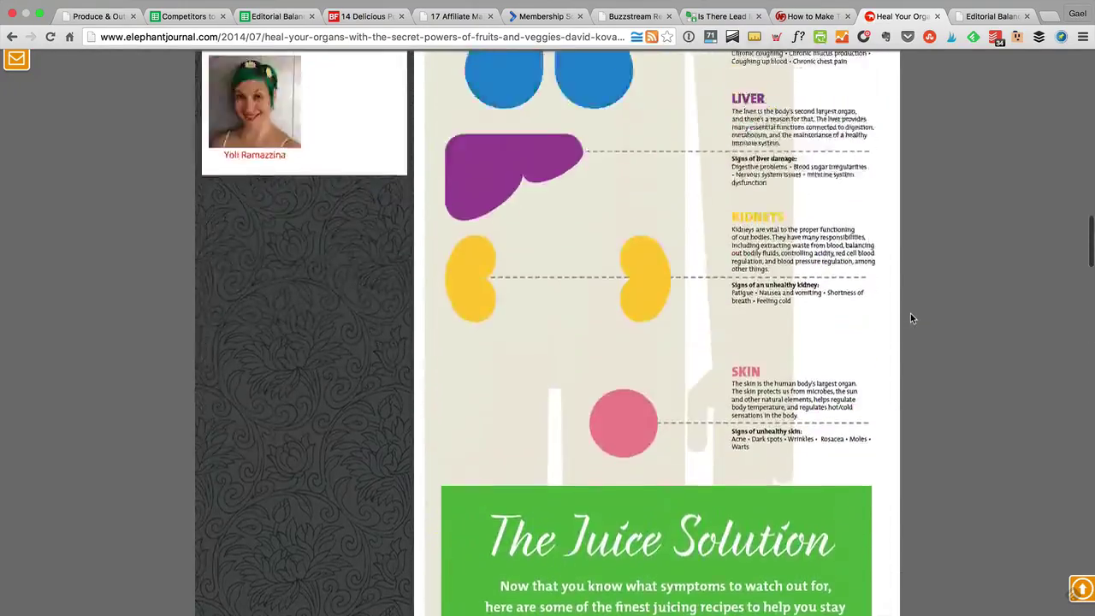
pyautogui.scroll(15, 912, 318)
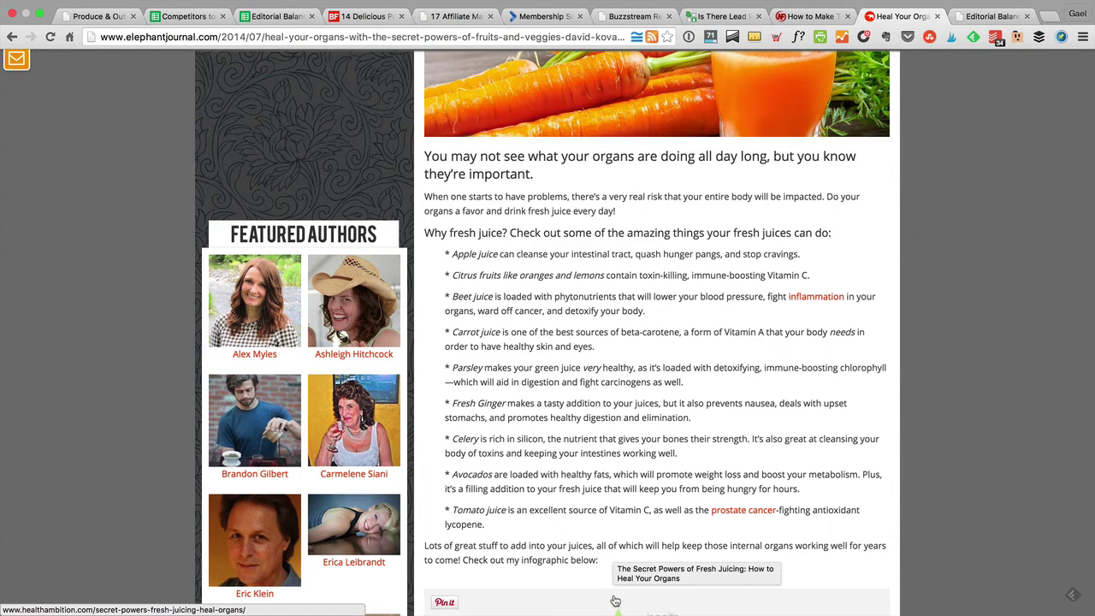
pyautogui.moveTo(604, 561); pyautogui.dragTo(495, 417)
pyautogui.scroll(-6, 510, 436)
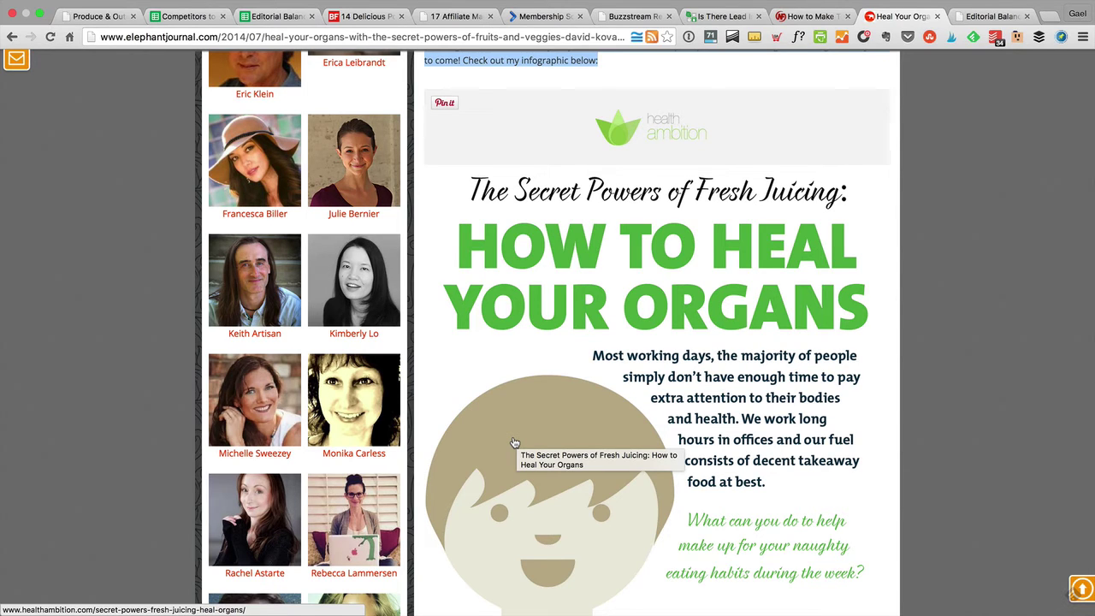
pyautogui.scroll(3, 529, 439)
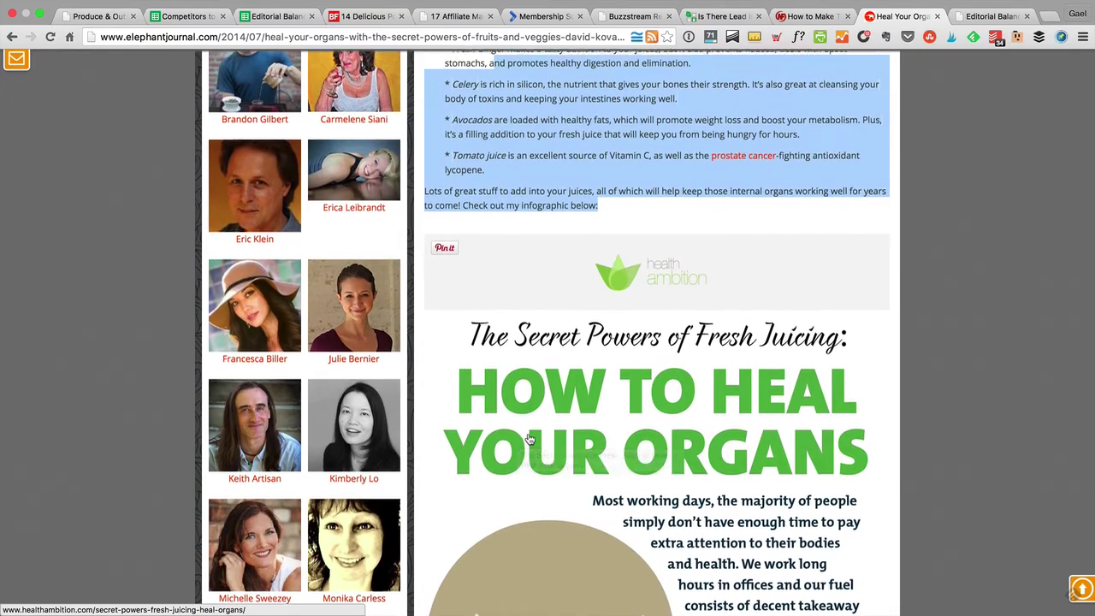
pyautogui.scroll(3, 530, 439)
pyautogui.scroll(-8, 530, 439)
pyautogui.scroll(-10, 530, 439)
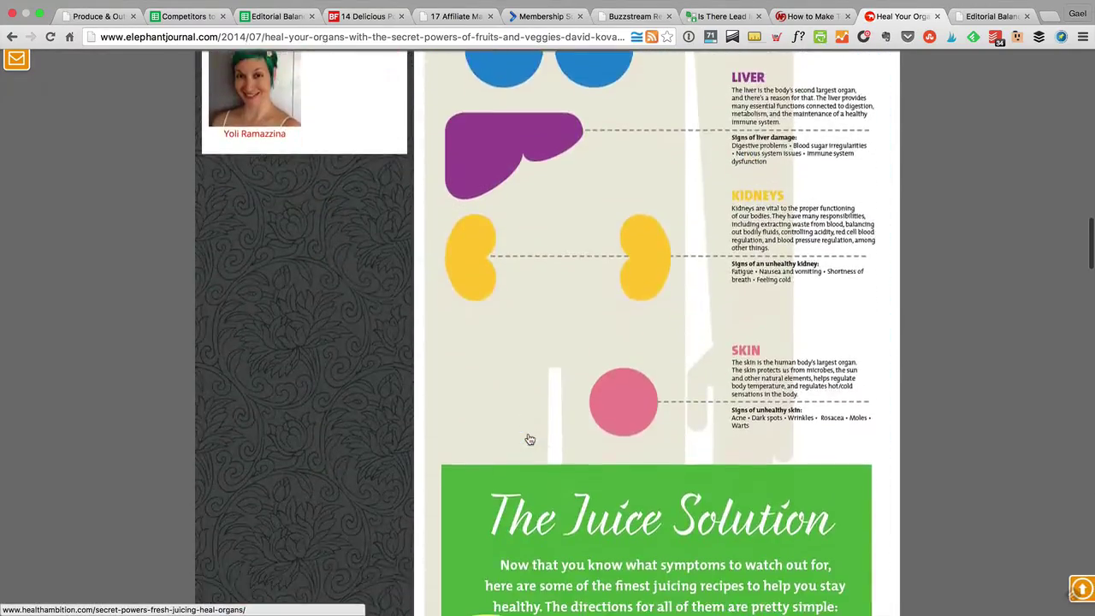
pyautogui.scroll(-10, 529, 439)
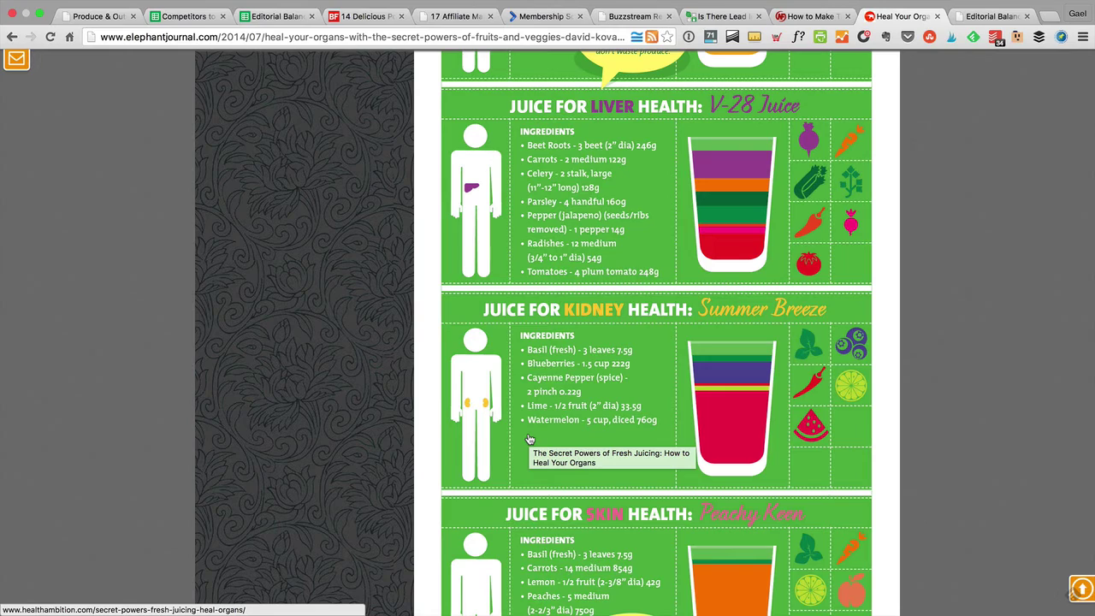
pyautogui.scroll(-2, 530, 439)
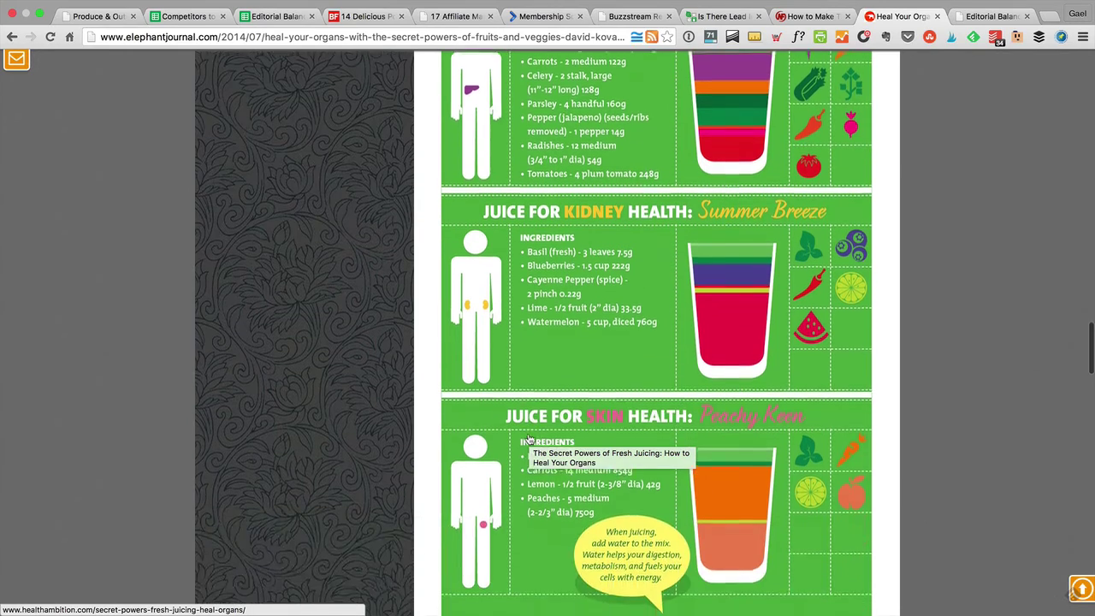
pyautogui.scroll(-5, 529, 439)
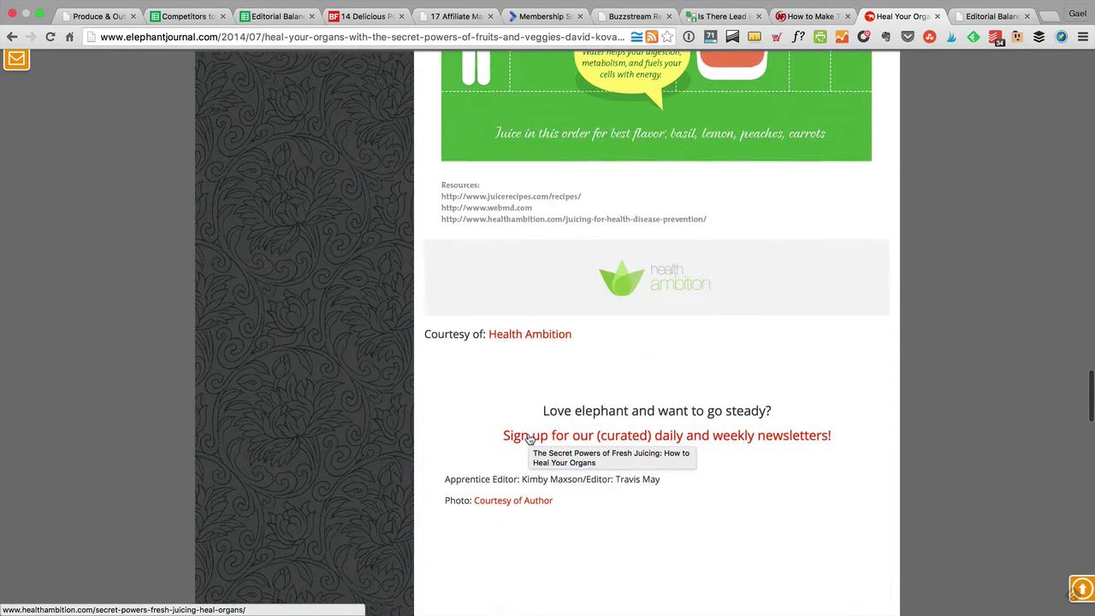
pyautogui.scroll(17, 529, 439)
pyautogui.scroll(15, 530, 439)
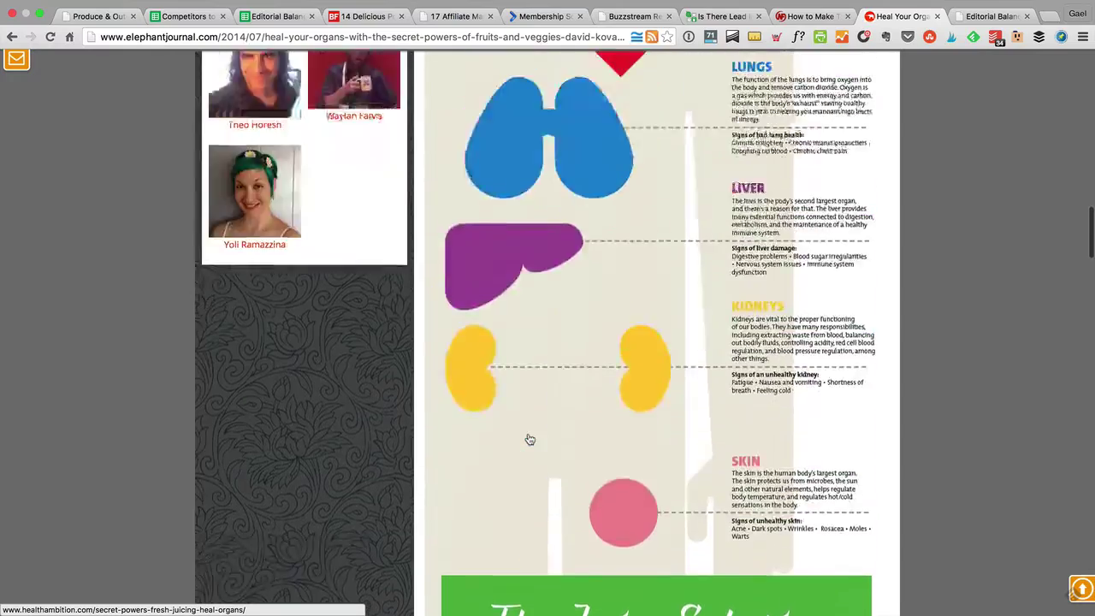
pyautogui.scroll(3, 529, 439)
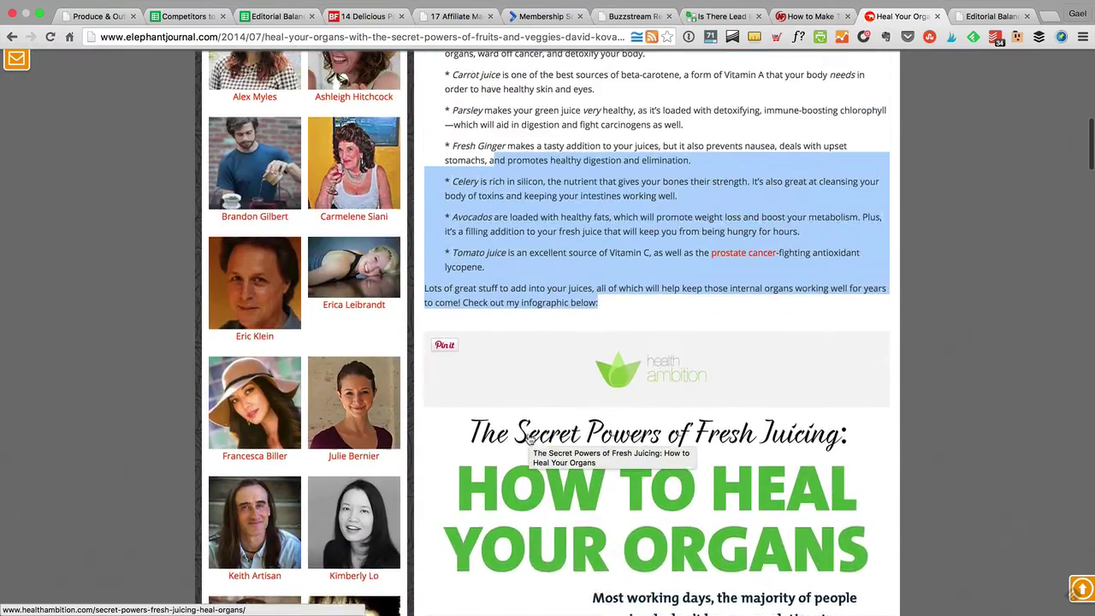
pyautogui.scroll(4, 530, 439)
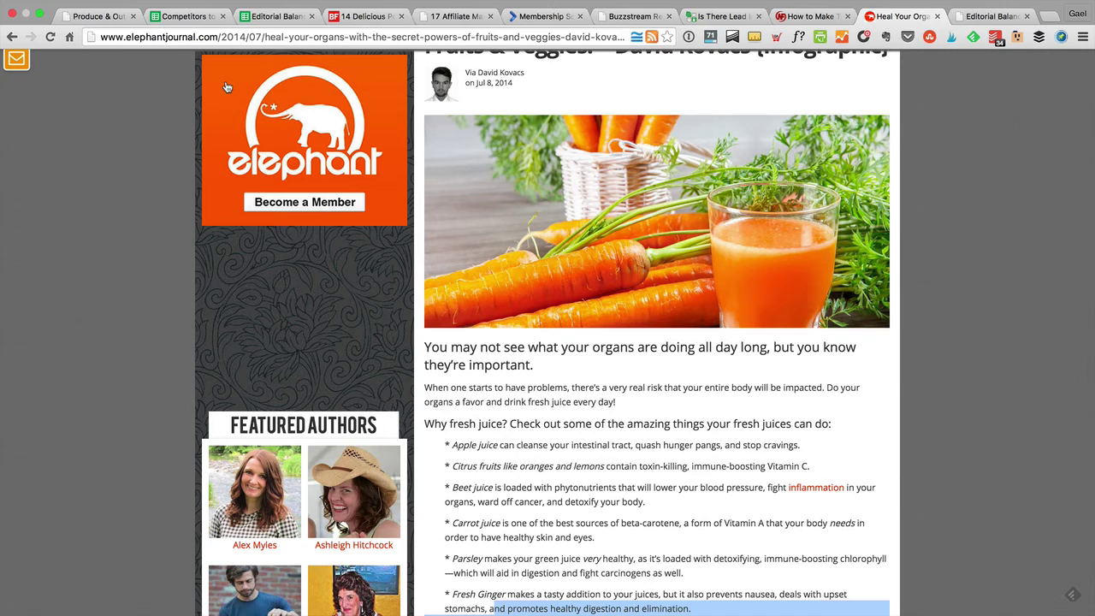
pyautogui.click(268, 17)
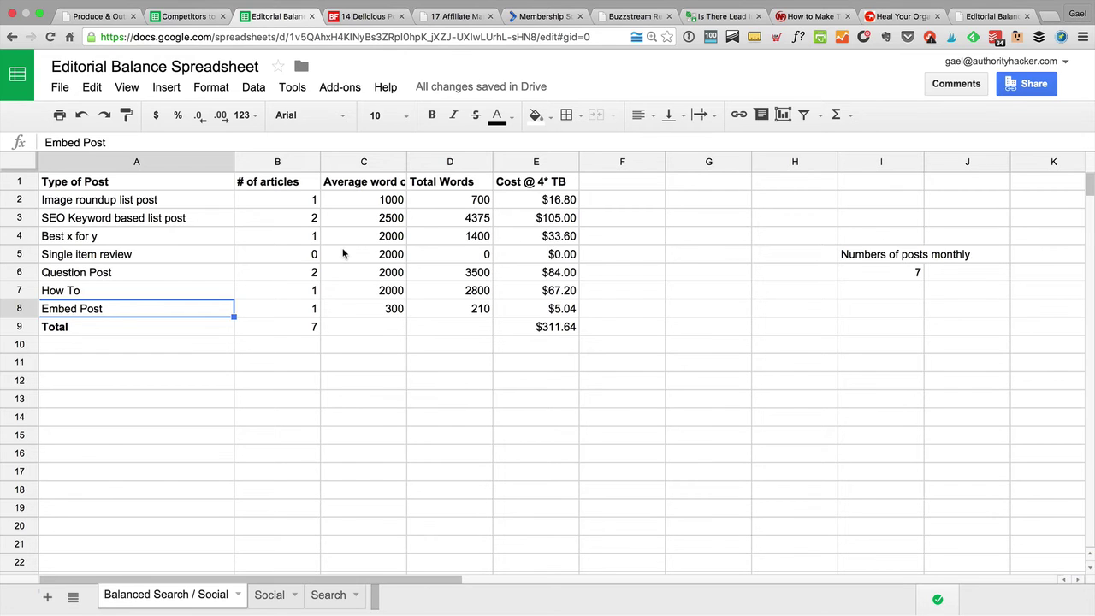
pyautogui.moveTo(127, 202); pyautogui.dragTo(167, 304)
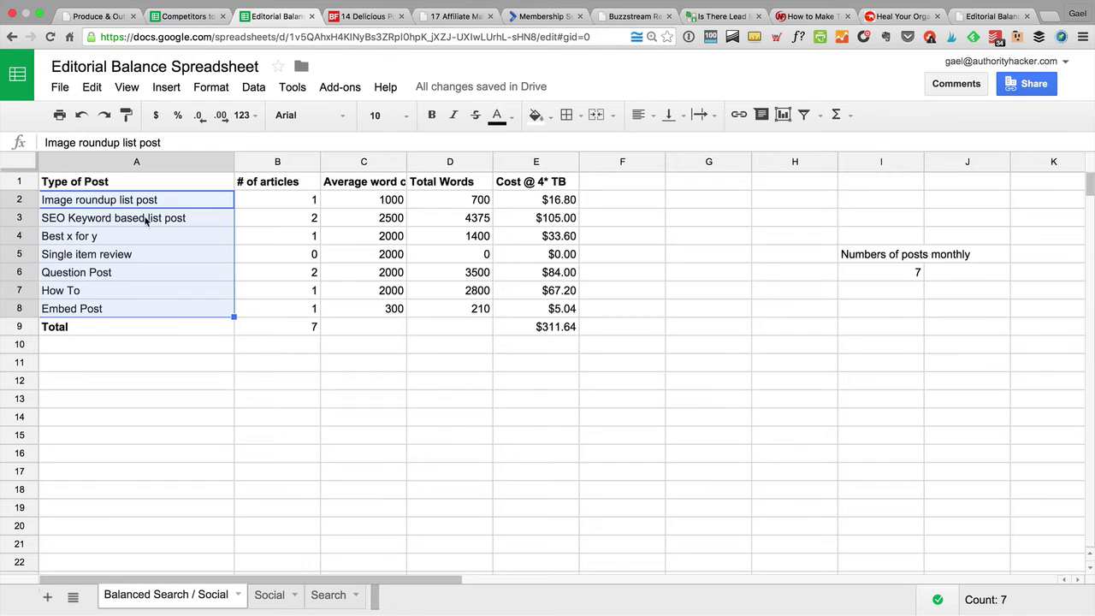
pyautogui.click(525, 399)
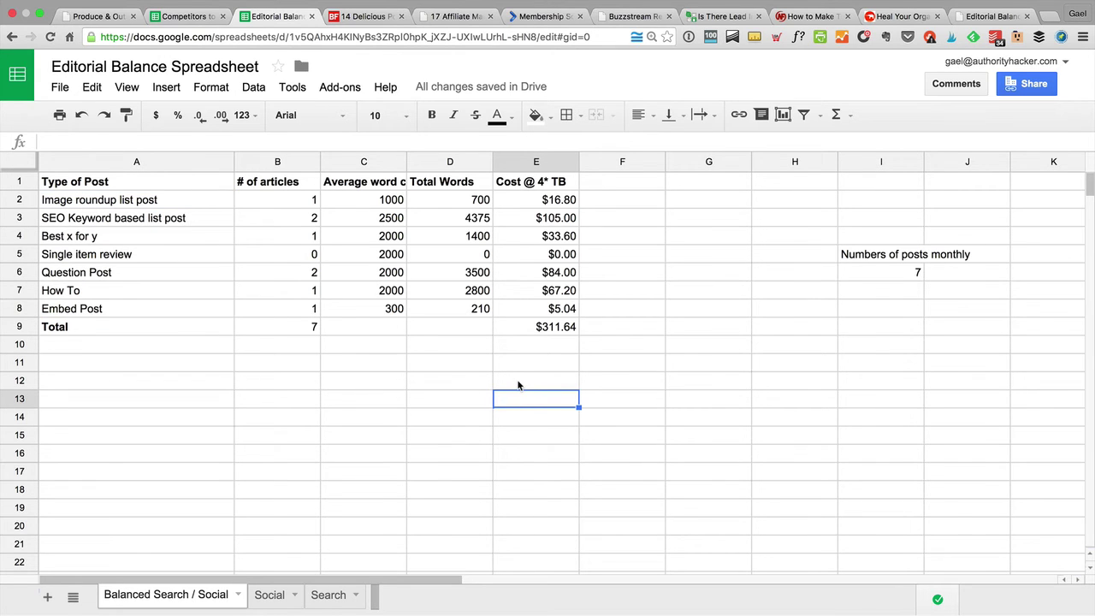
pyautogui.click(546, 336)
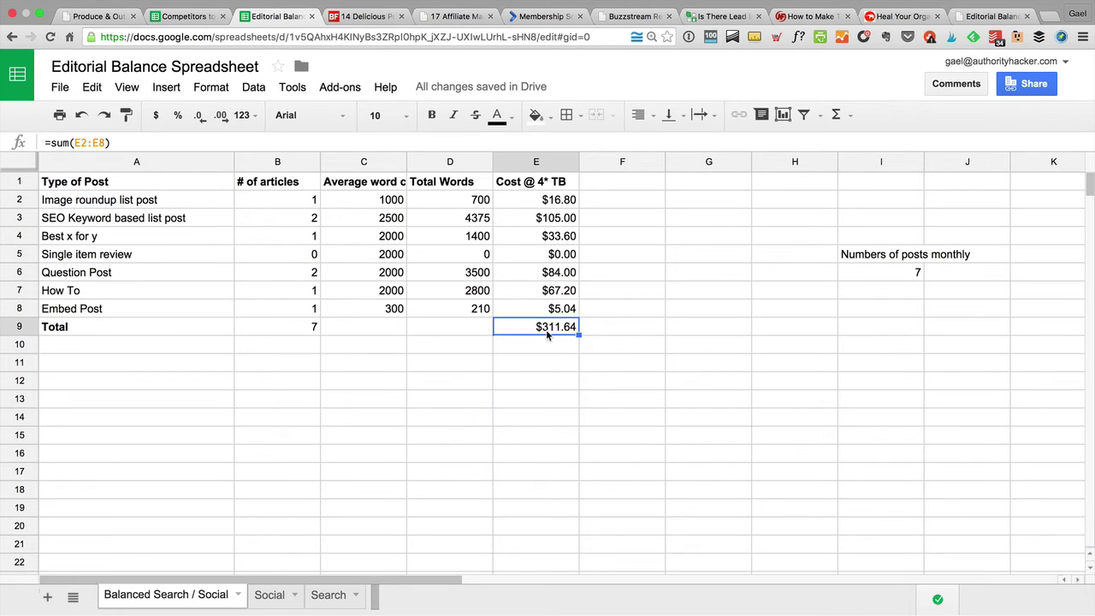
pyautogui.click(854, 267)
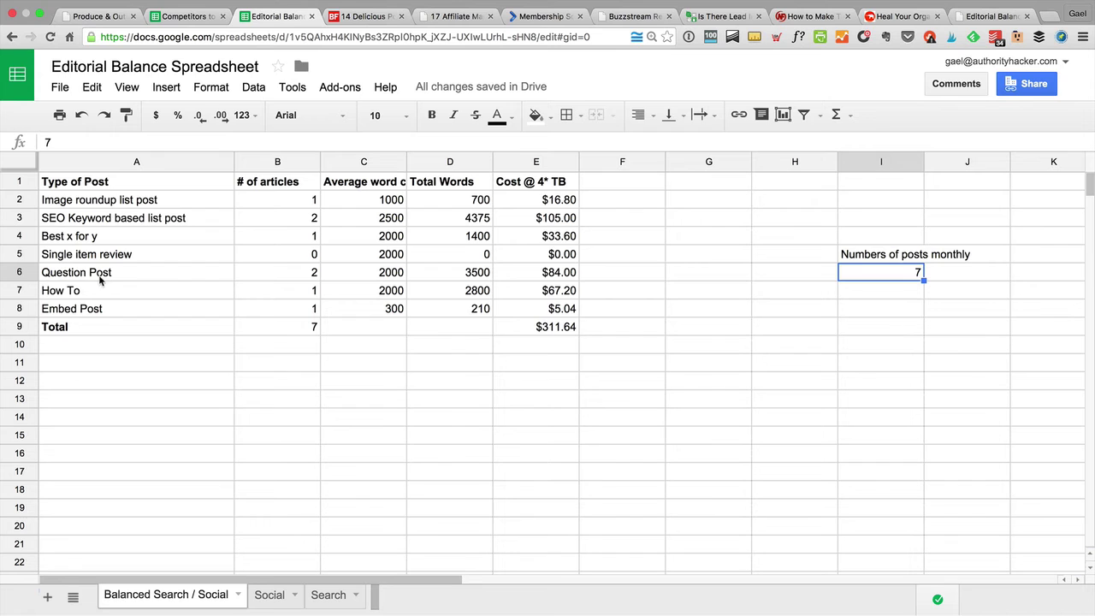
pyautogui.hscroll(5, 922, 407)
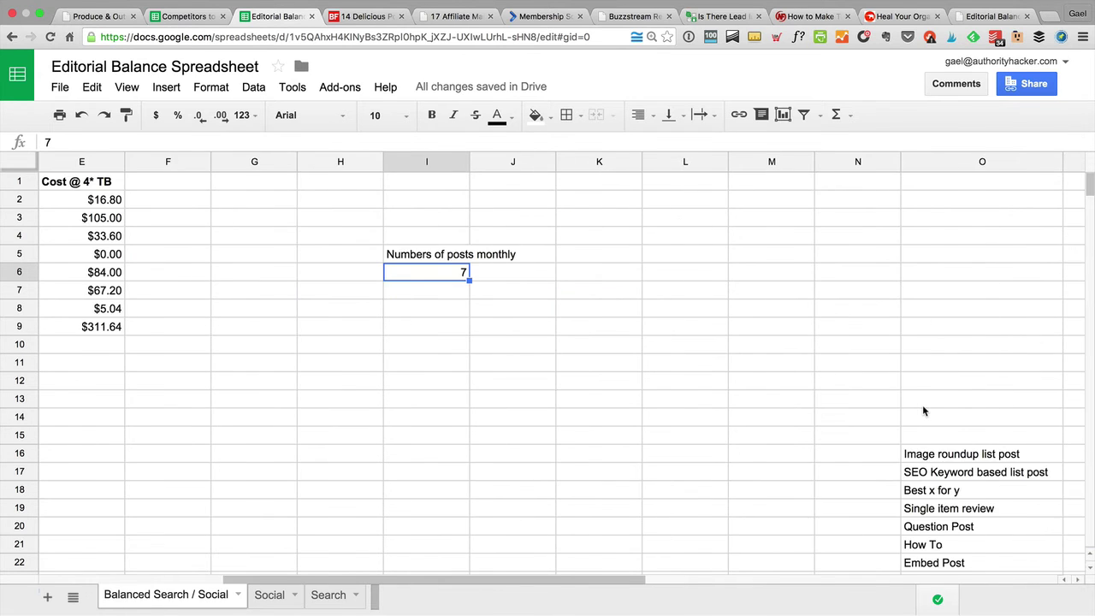
pyautogui.hscroll(-5, 922, 411)
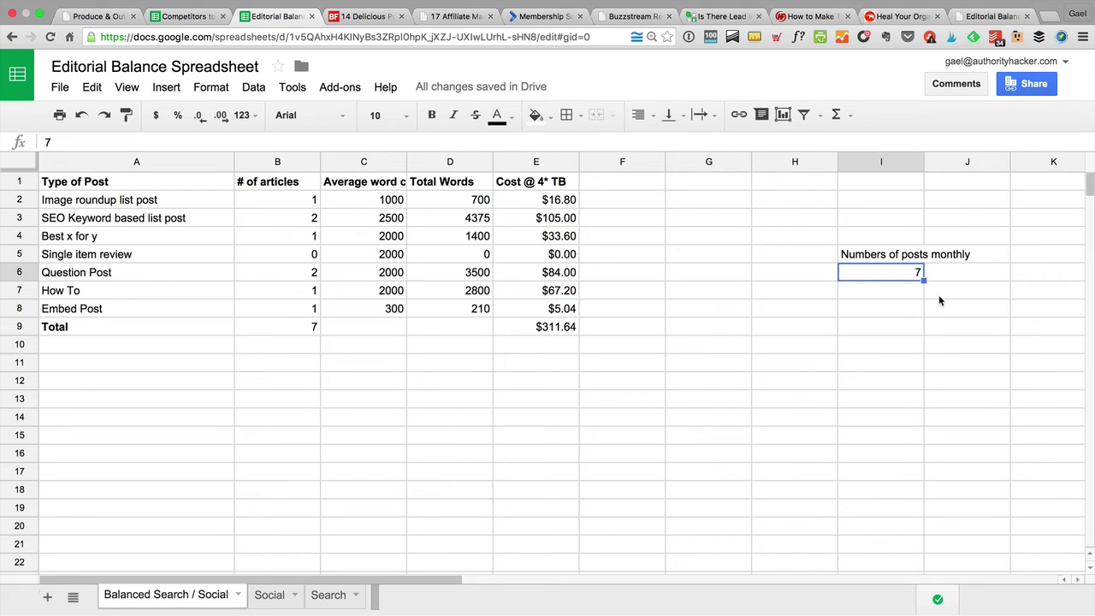
pyautogui.click(549, 330)
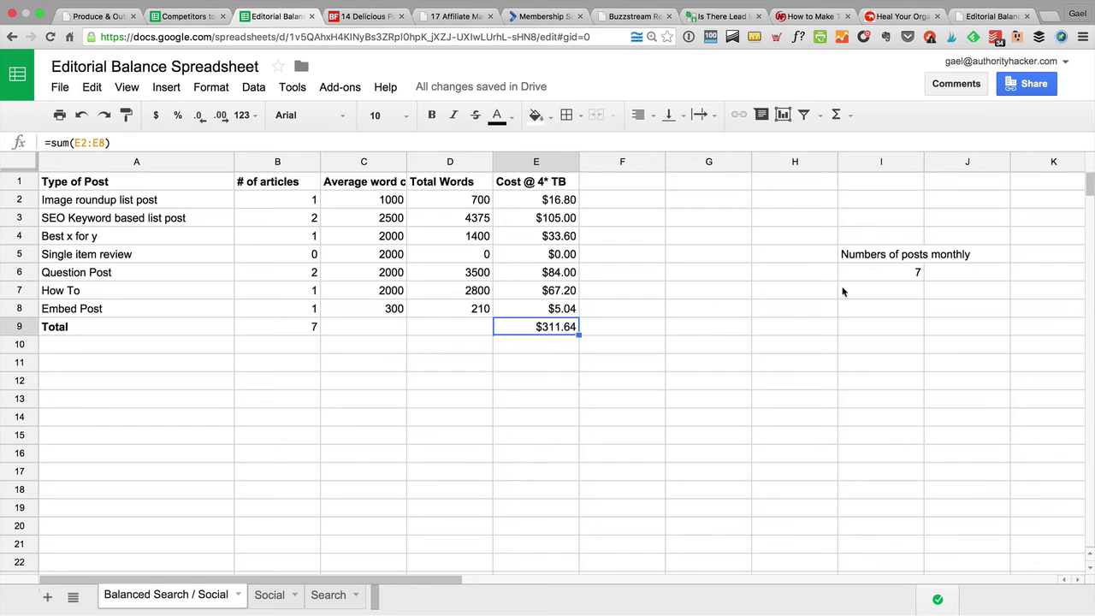
# - Change monthly posts in I6 to 5, then to 4, dropping the total cost to $178.08
pyautogui.click(864, 274)
pyautogui.write('5')
pyautogui.press('Return')
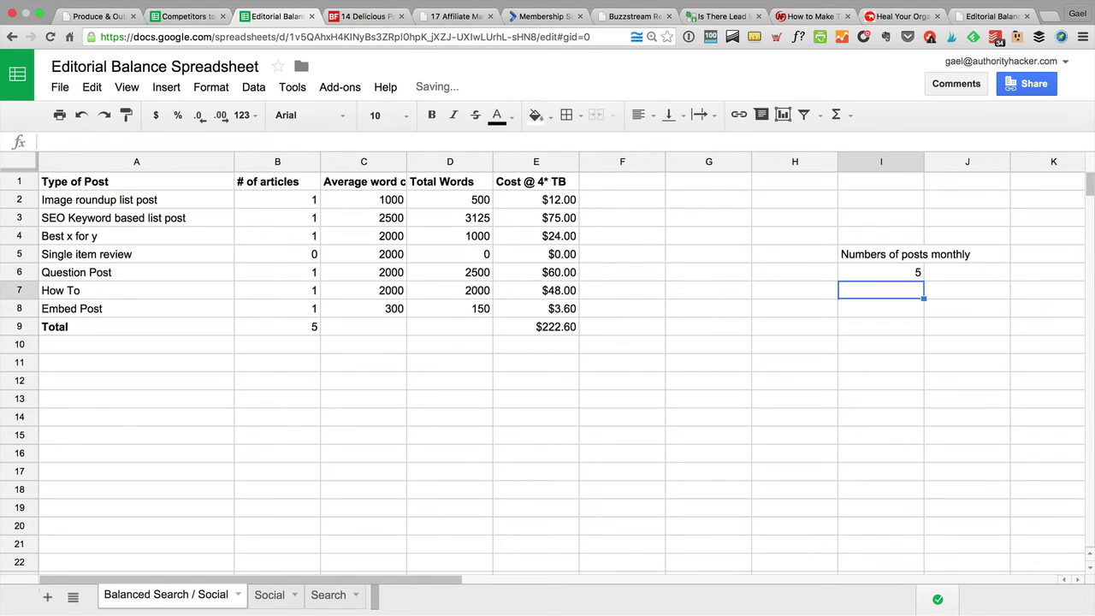
pyautogui.click(888, 271)
pyautogui.write('4')
pyautogui.press('Return')
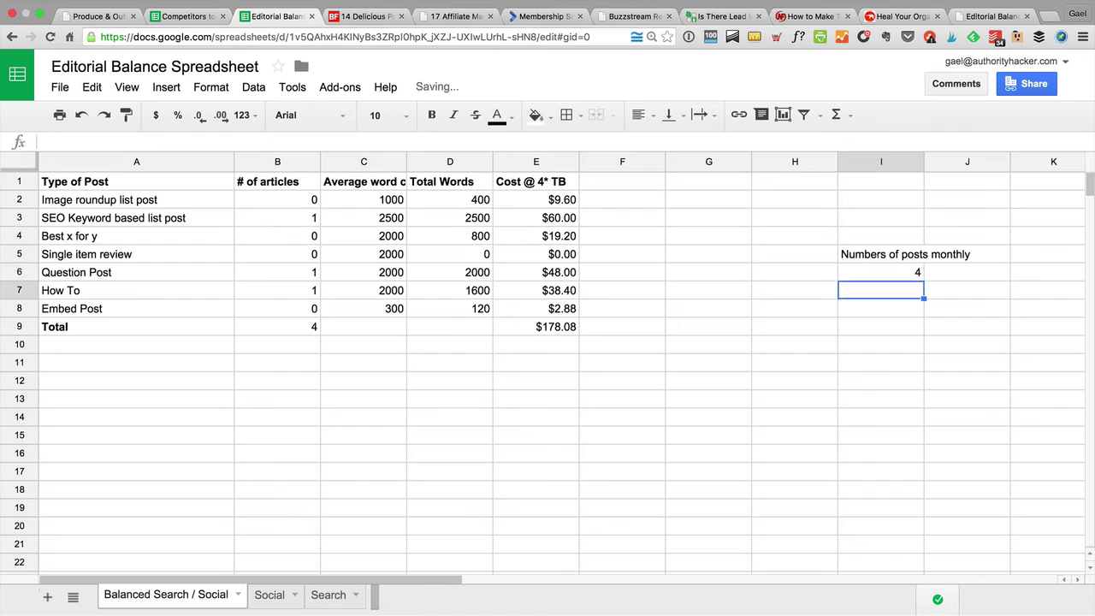
pyautogui.click(905, 273)
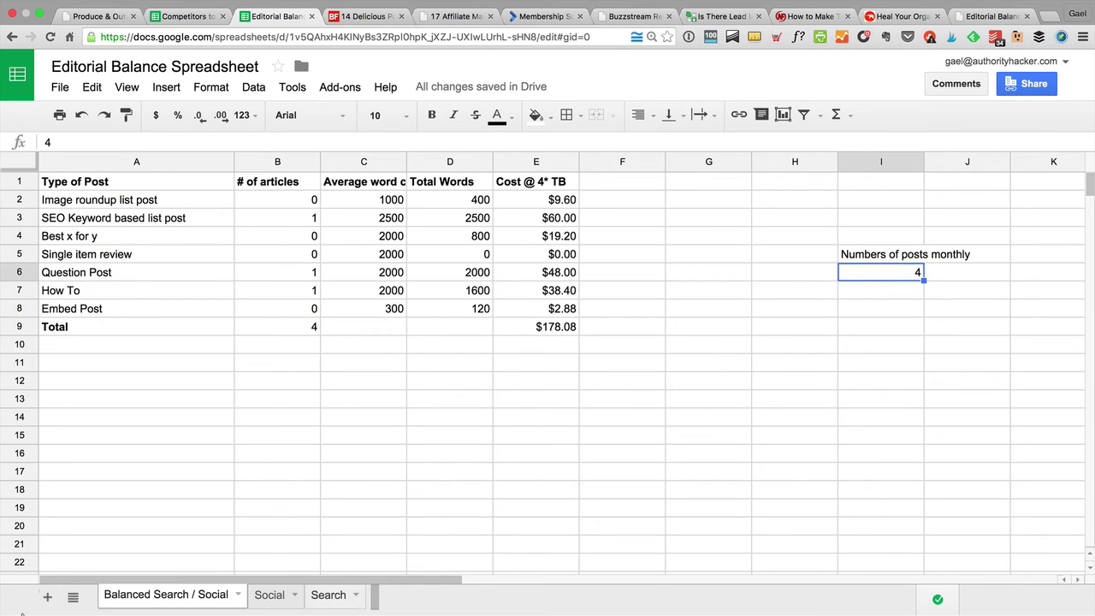
# - Check the column B article-count formulas for Question Post, How To, Best x for y, Single item review and SEO list rows
pyautogui.click(262, 279)
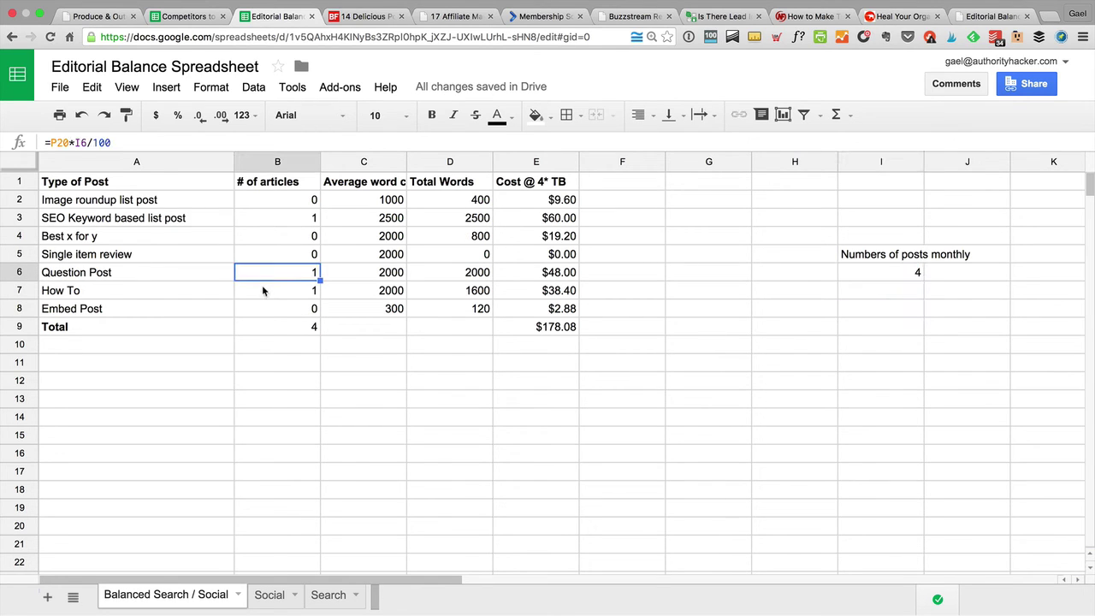
pyautogui.click(266, 292)
pyautogui.click(271, 274)
pyautogui.click(225, 238)
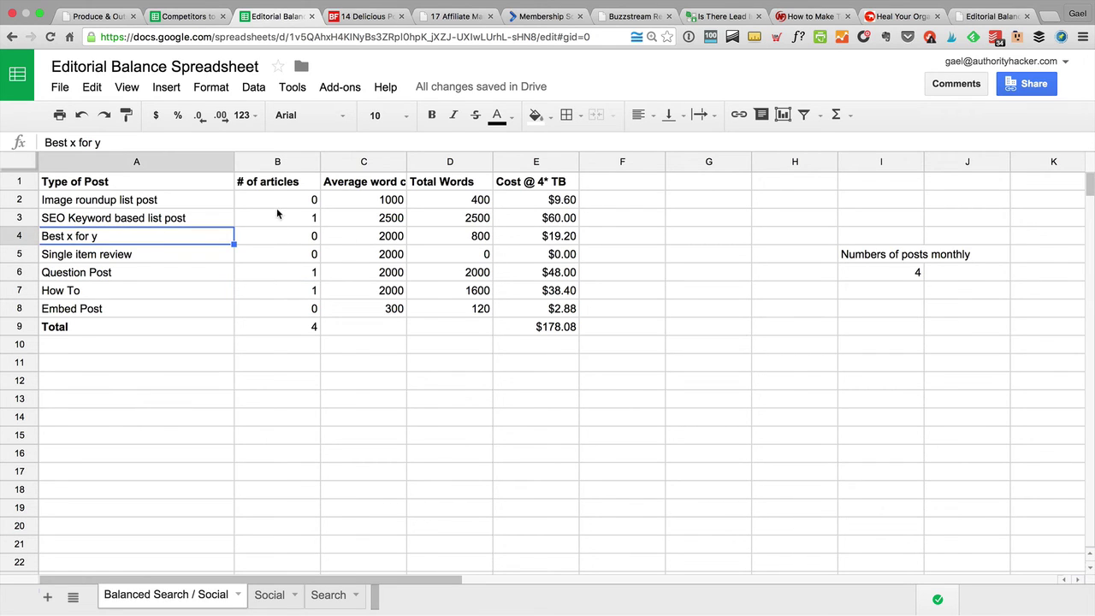
pyautogui.press('Right')
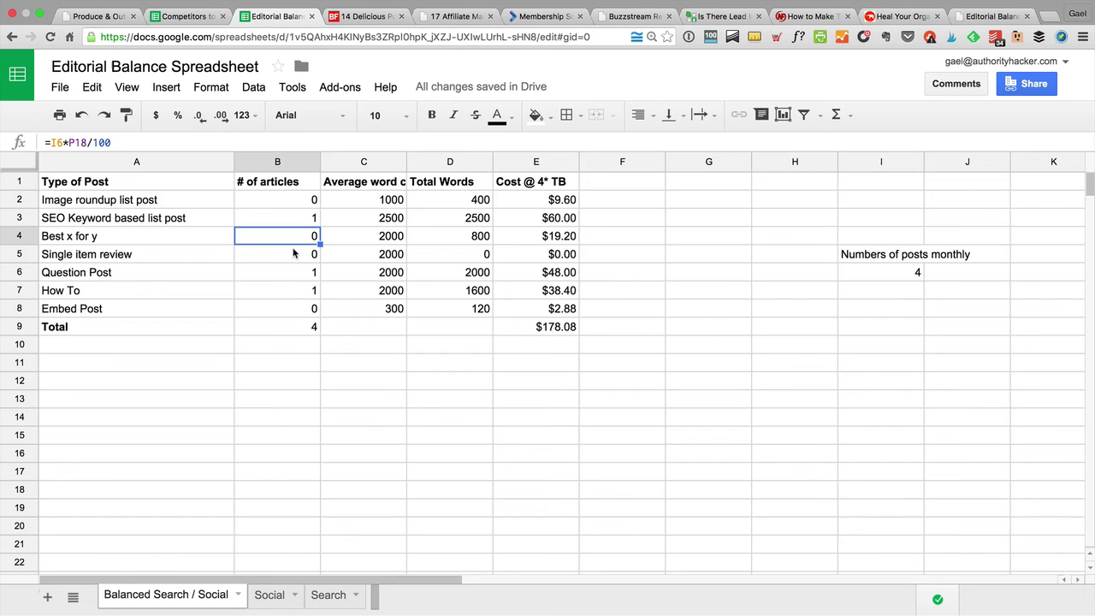
pyautogui.click(289, 255)
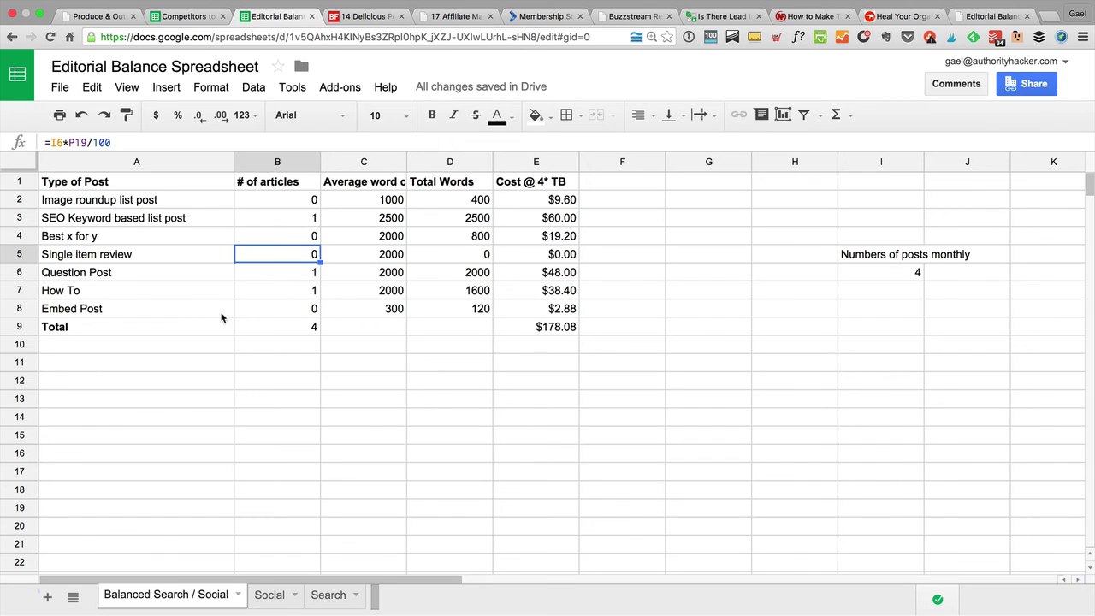
pyautogui.click(287, 293)
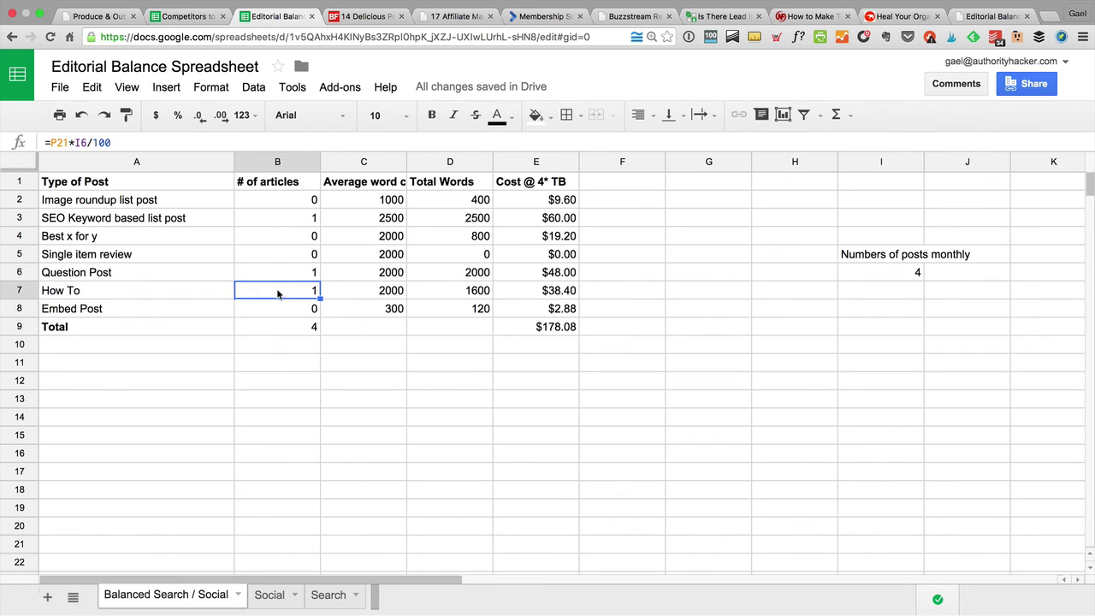
pyautogui.click(262, 273)
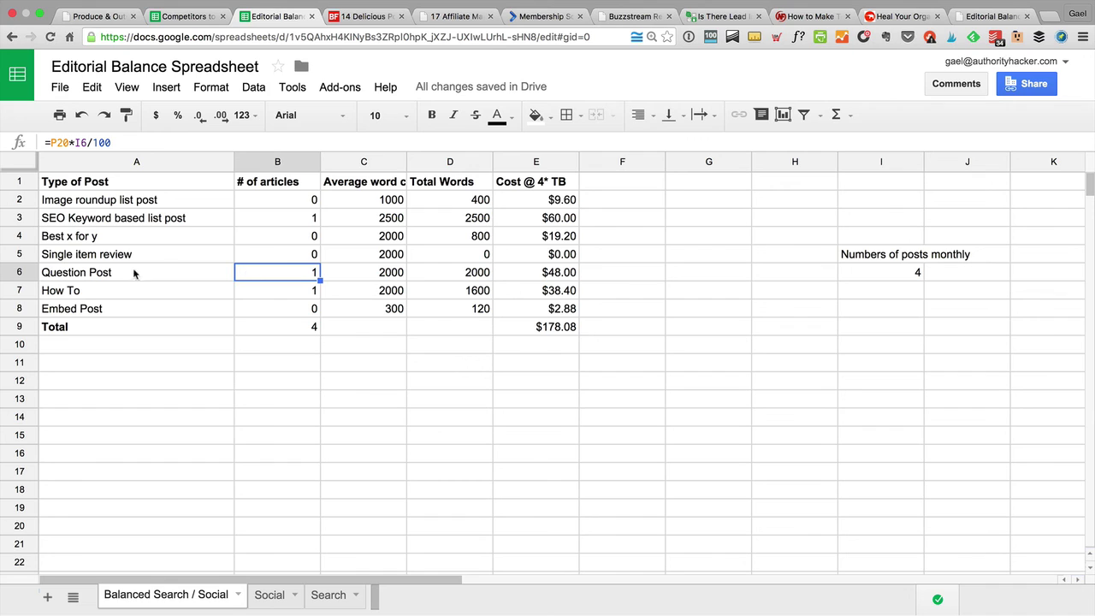
pyautogui.click(244, 224)
pyautogui.click(120, 221)
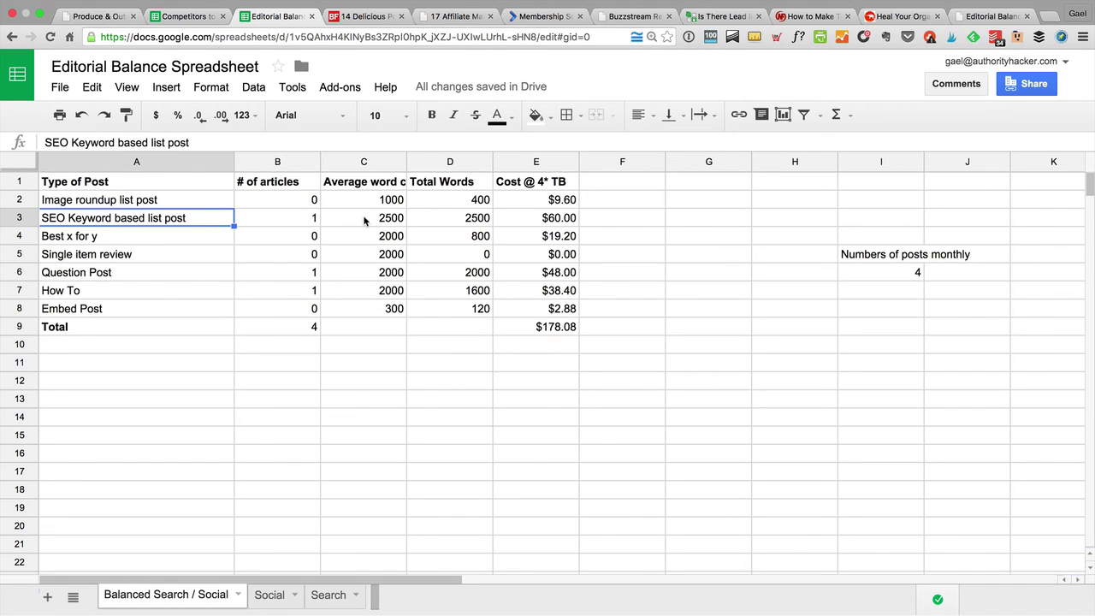